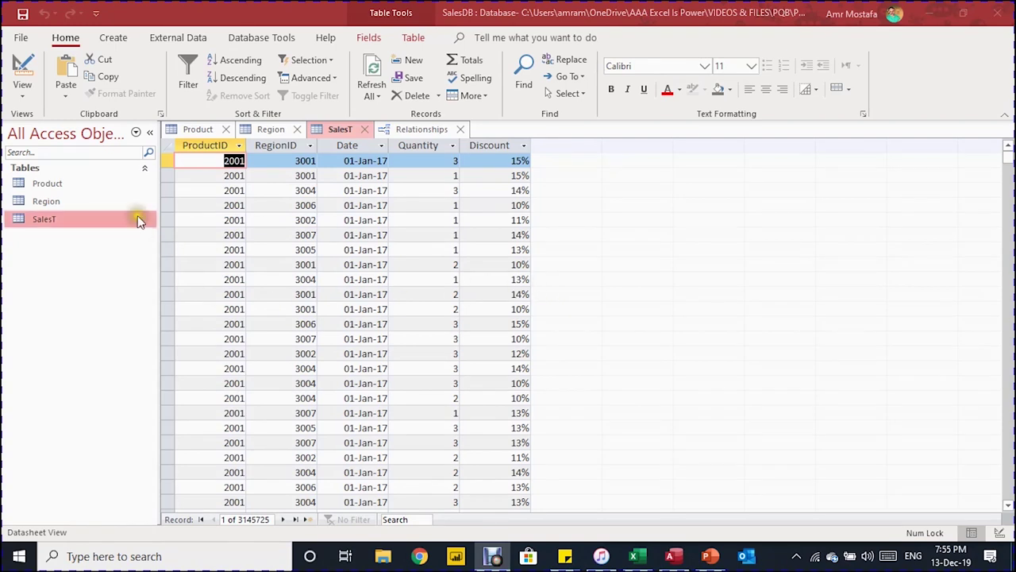
# Review the SalesT, Product and Region tables and examine how they are linked in the database relationships.
pyautogui.click(66, 227)
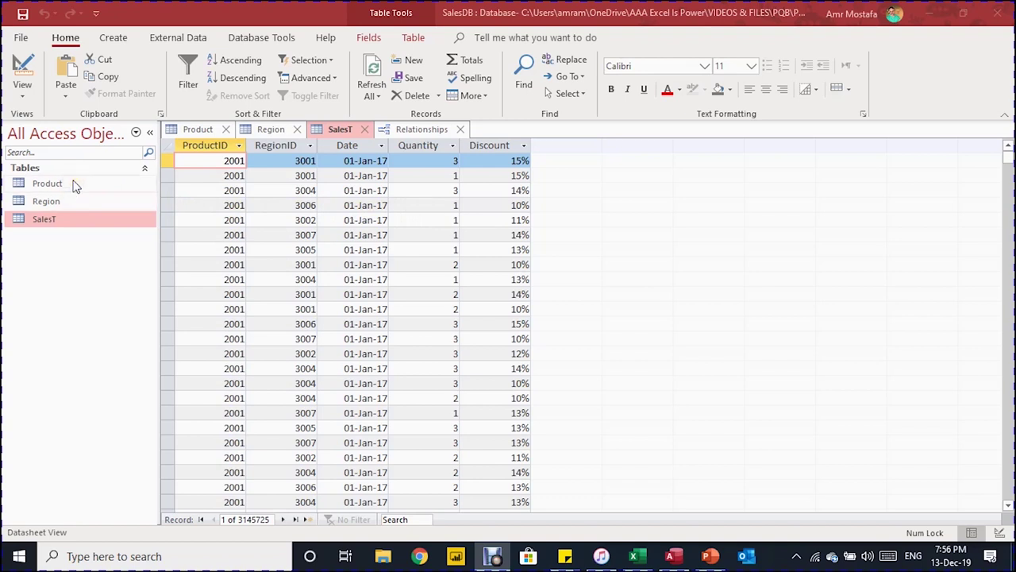
pyautogui.doubleClick(47, 183)
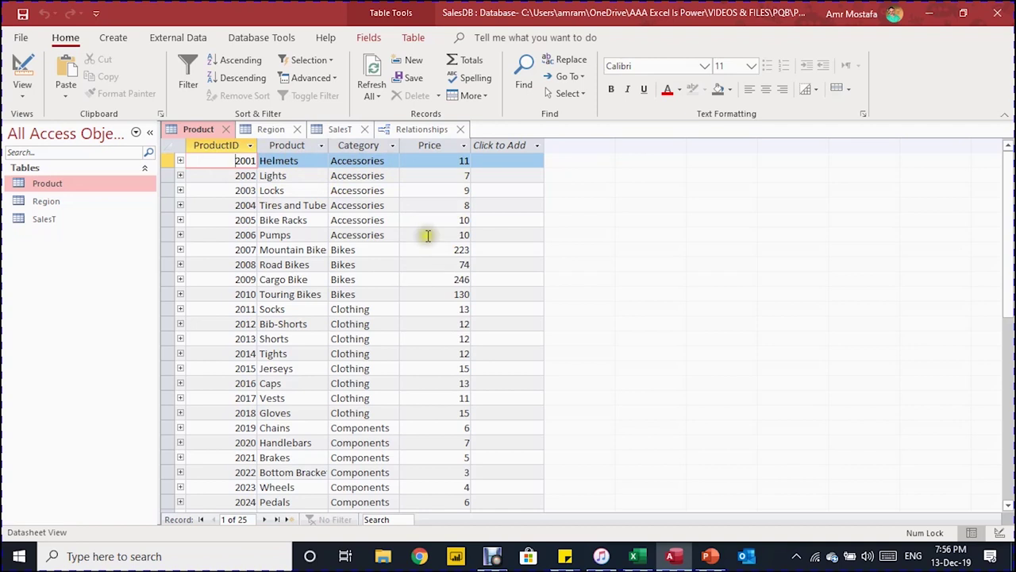
pyautogui.click(272, 128)
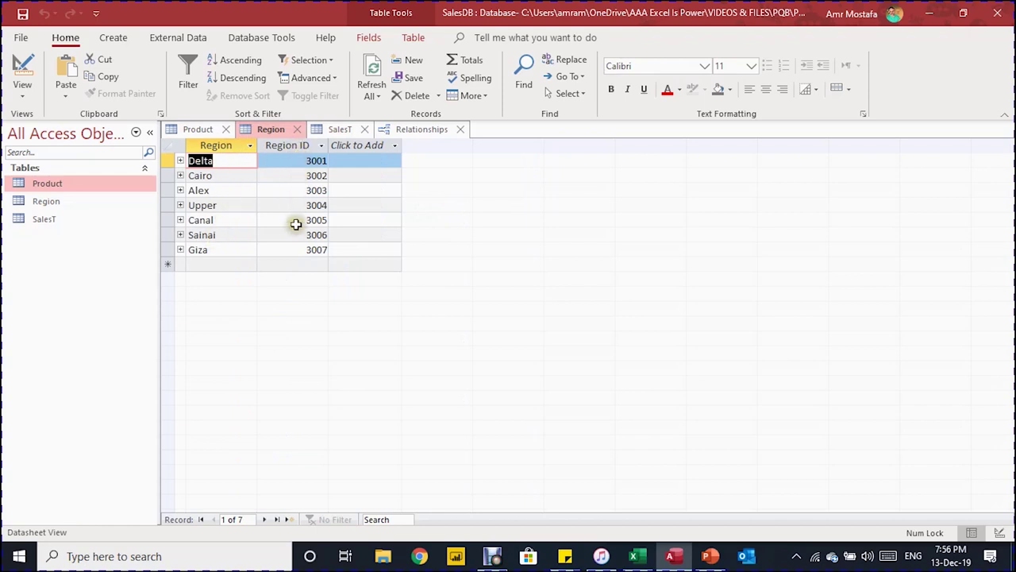
pyautogui.click(417, 131)
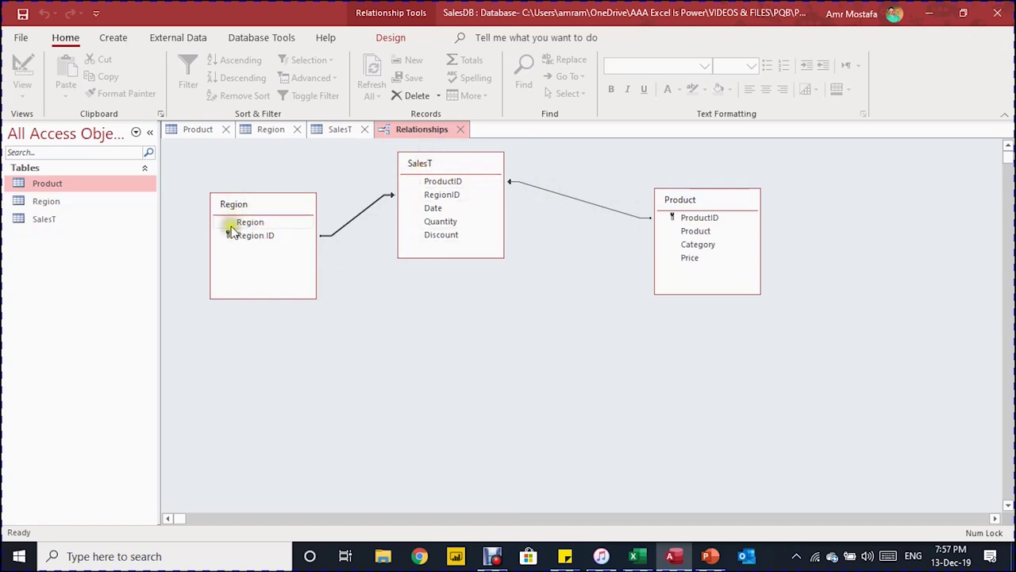
pyautogui.moveTo(247, 243); pyautogui.dragTo(496, 258)
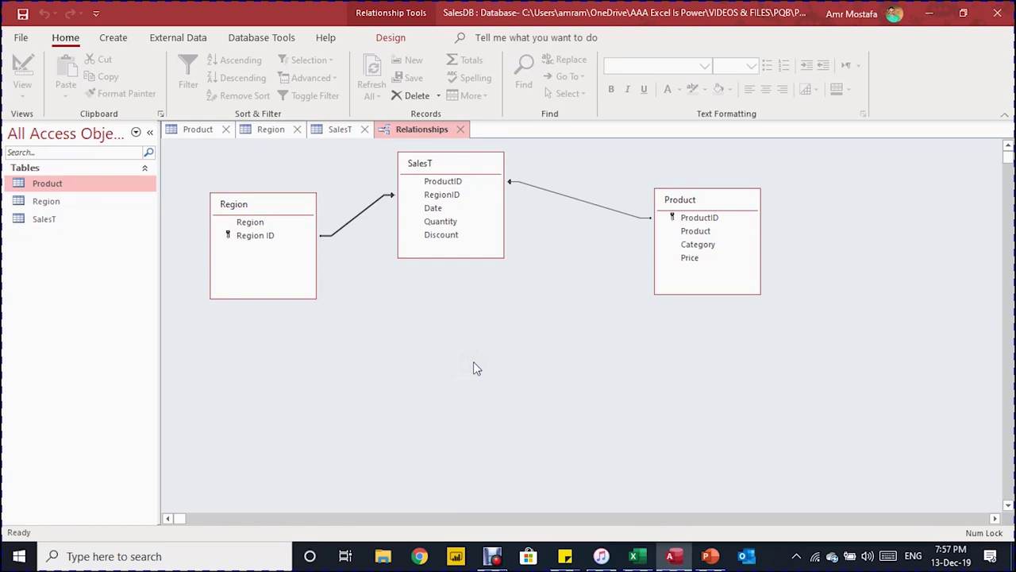
# Switch to Excel and import the Microsoft Access database SalesDB.accdb from the PQB05 folder into the blank workbook.
pyautogui.hotkey('alt', 'Tab')
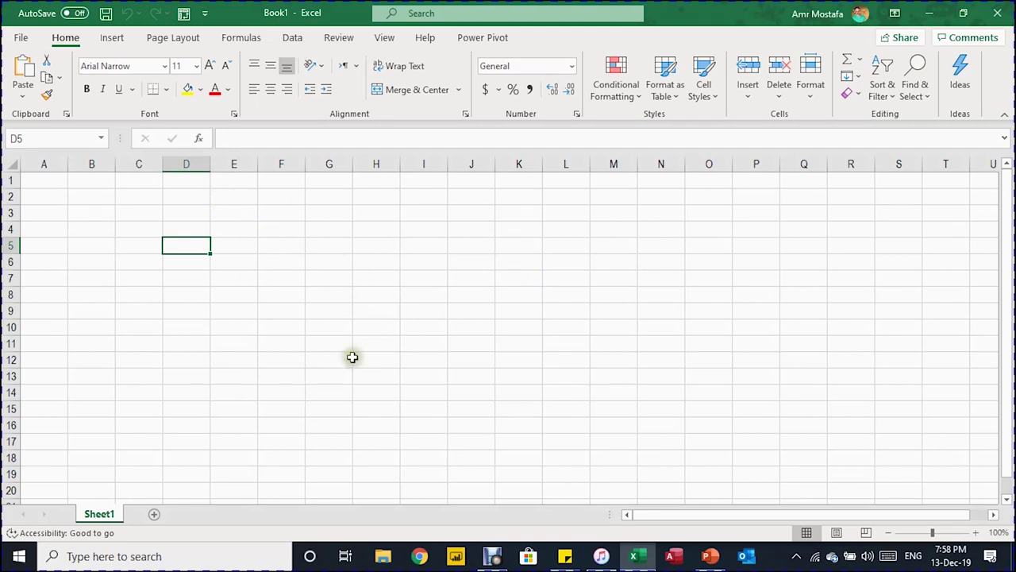
pyautogui.click(108, 213)
pyautogui.click(292, 37)
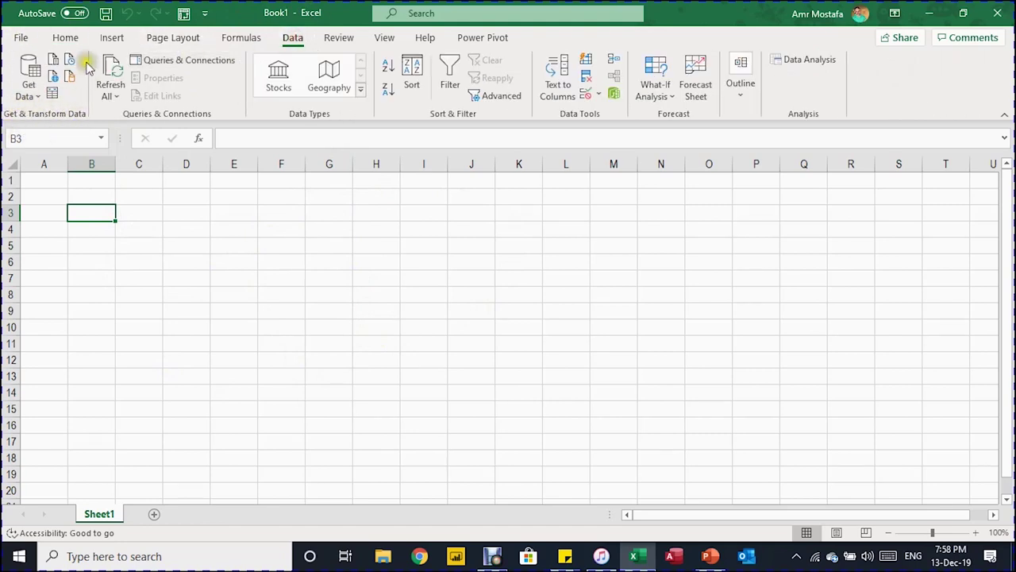
pyautogui.click(32, 87)
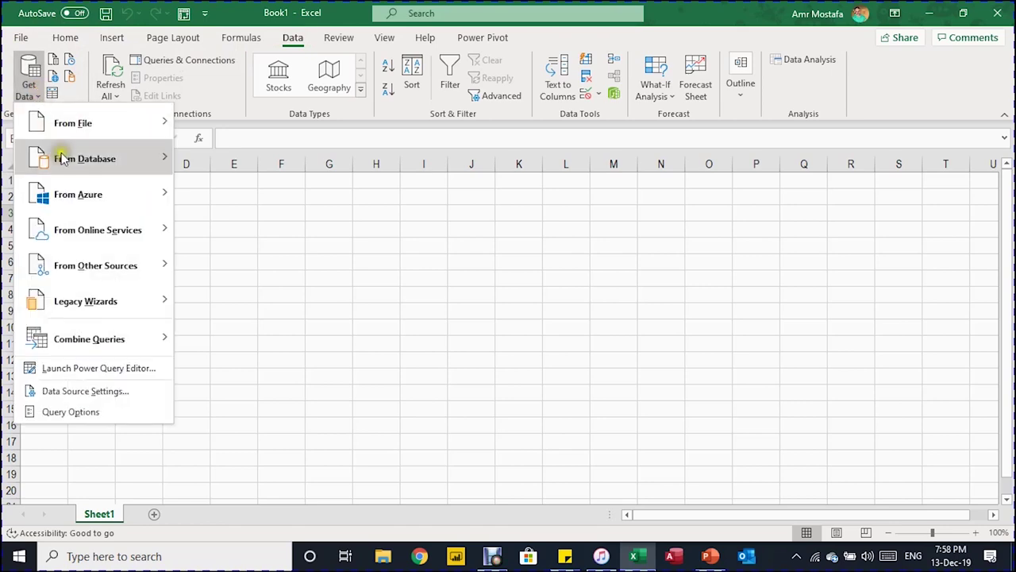
pyautogui.moveTo(62, 158)
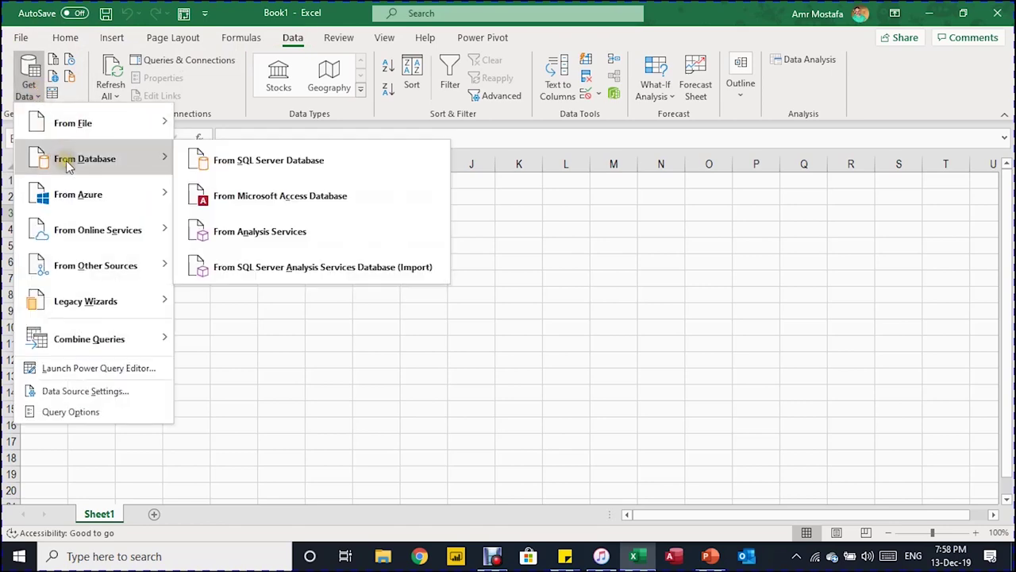
pyautogui.click(282, 203)
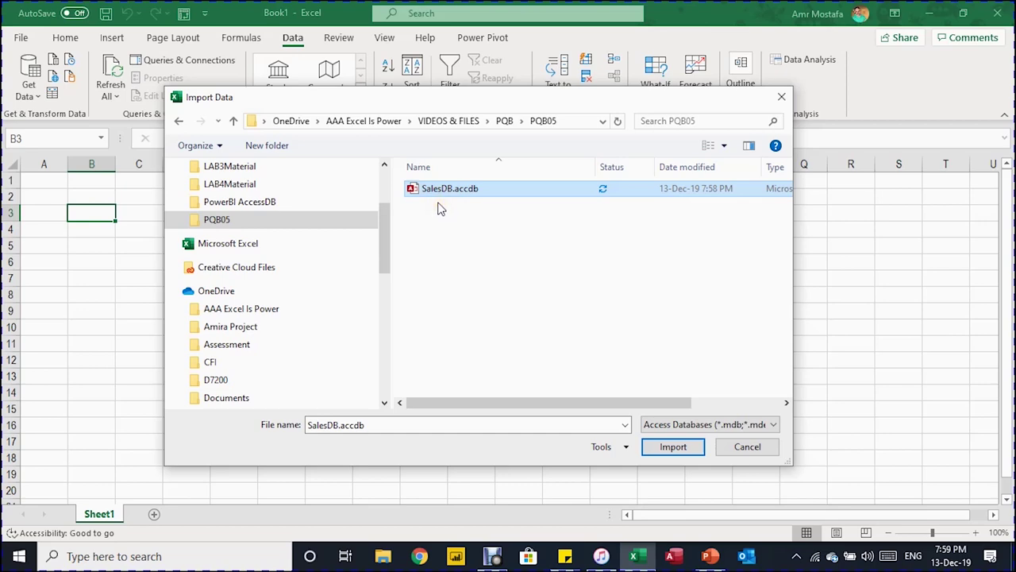
pyautogui.click(669, 446)
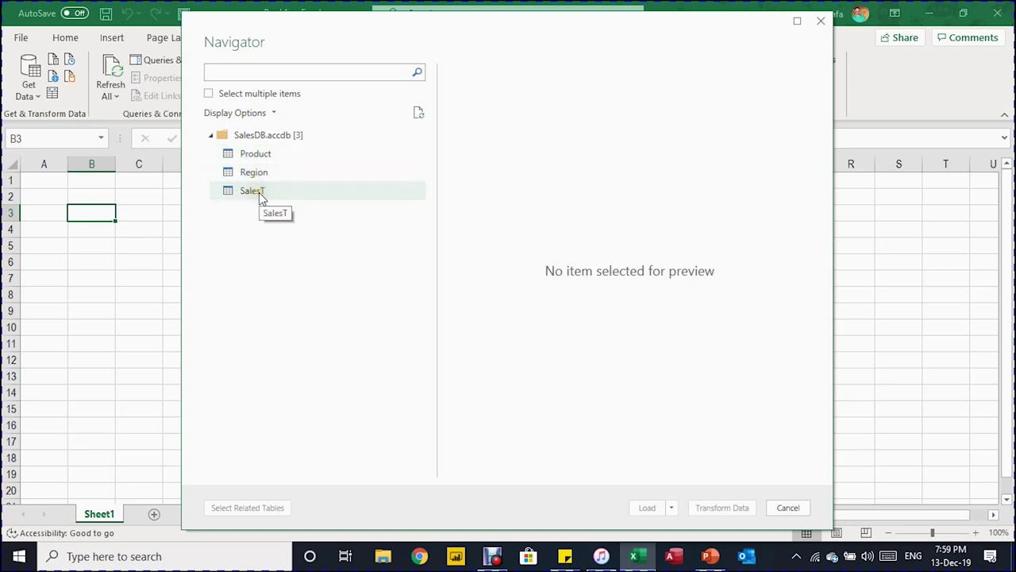
# Choose only the SalesT table, preview its columns and load it into the Power Query Editor for transformation.
pyautogui.click(221, 95)
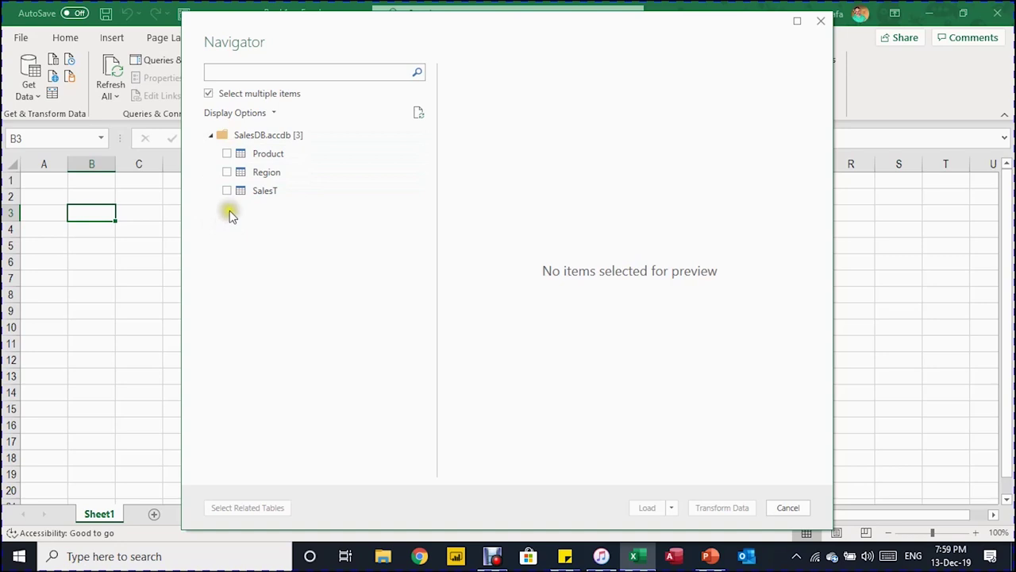
pyautogui.click(209, 93)
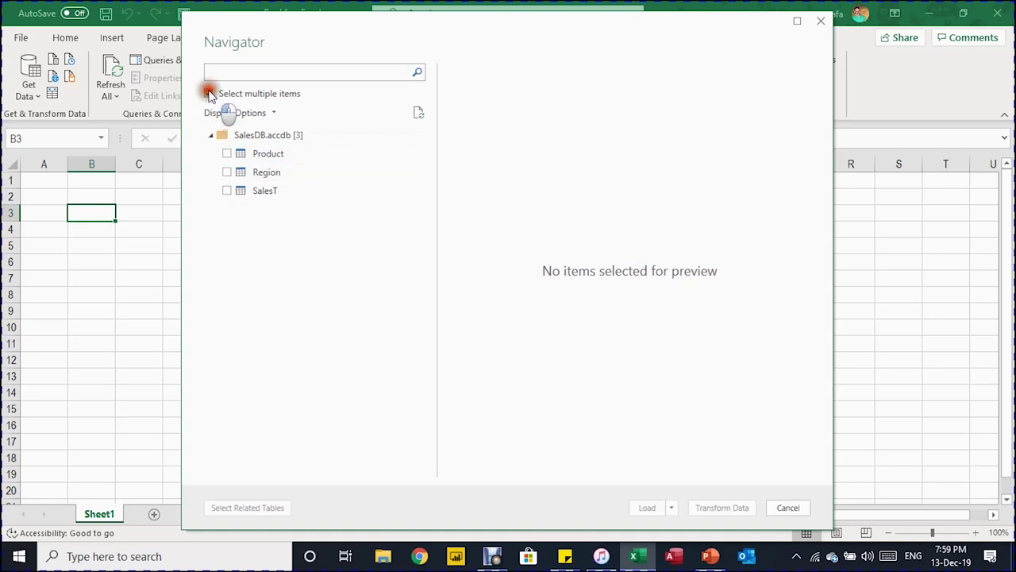
pyautogui.click(258, 196)
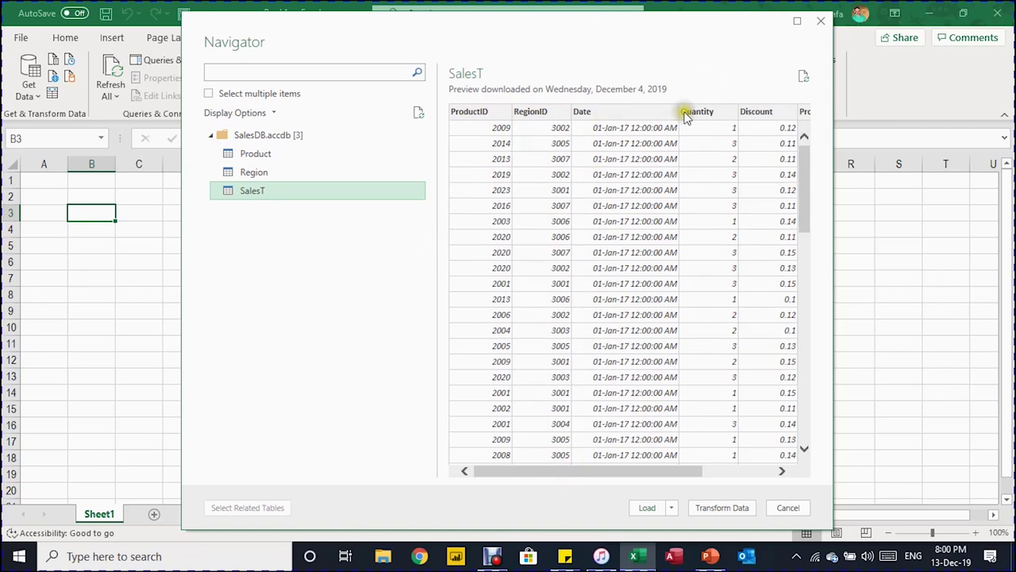
pyautogui.click(790, 473)
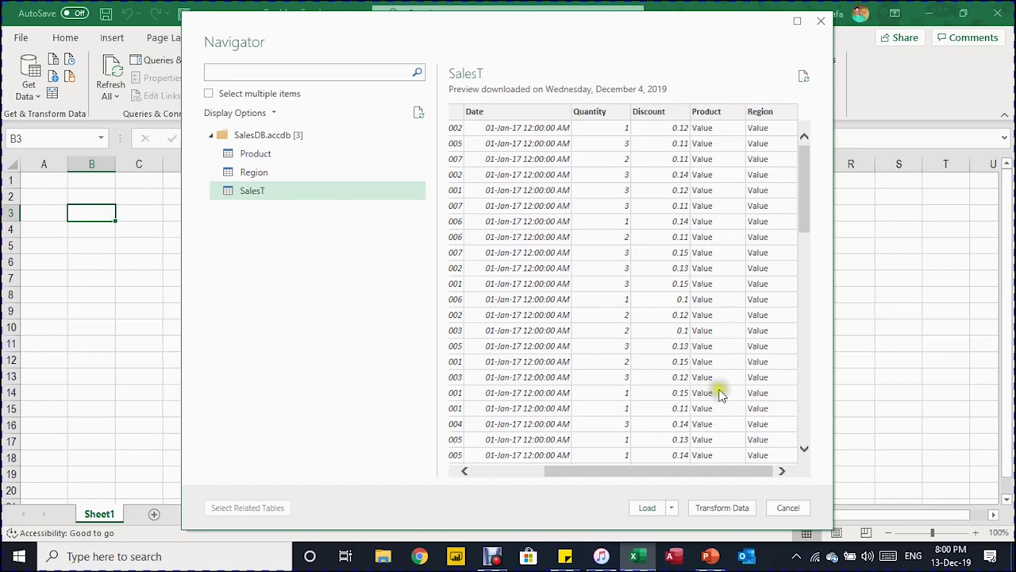
pyautogui.click(721, 508)
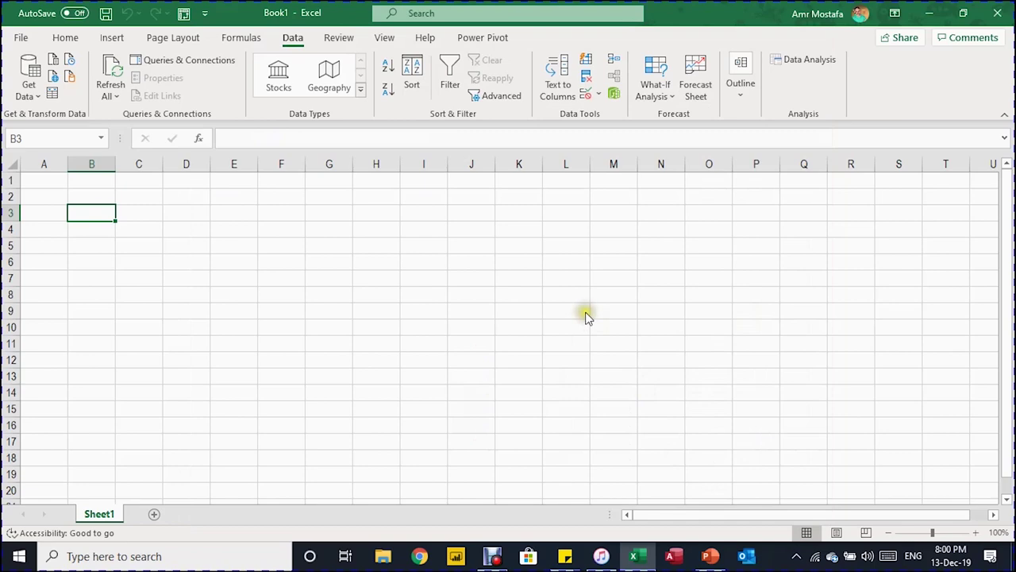
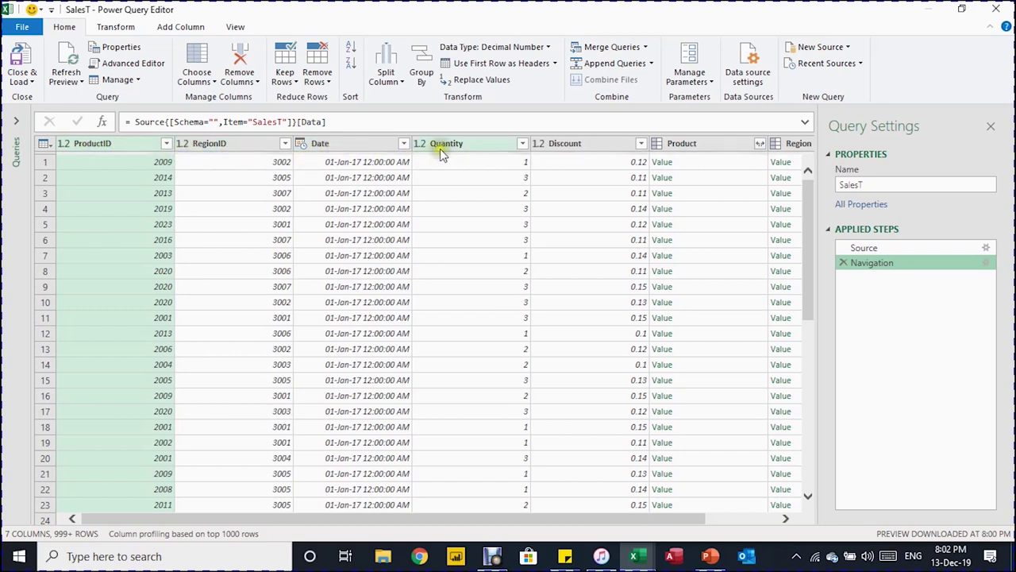
# Examine the related records stored in the first row of the Product and Region columns.
pyautogui.moveTo(512, 520); pyautogui.dragTo(609, 510)
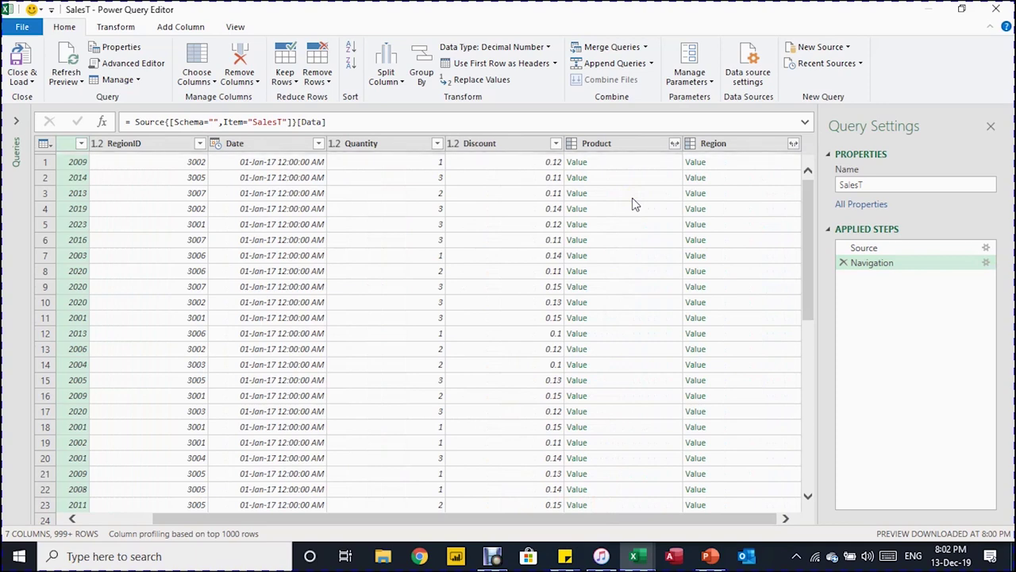
pyautogui.click(624, 162)
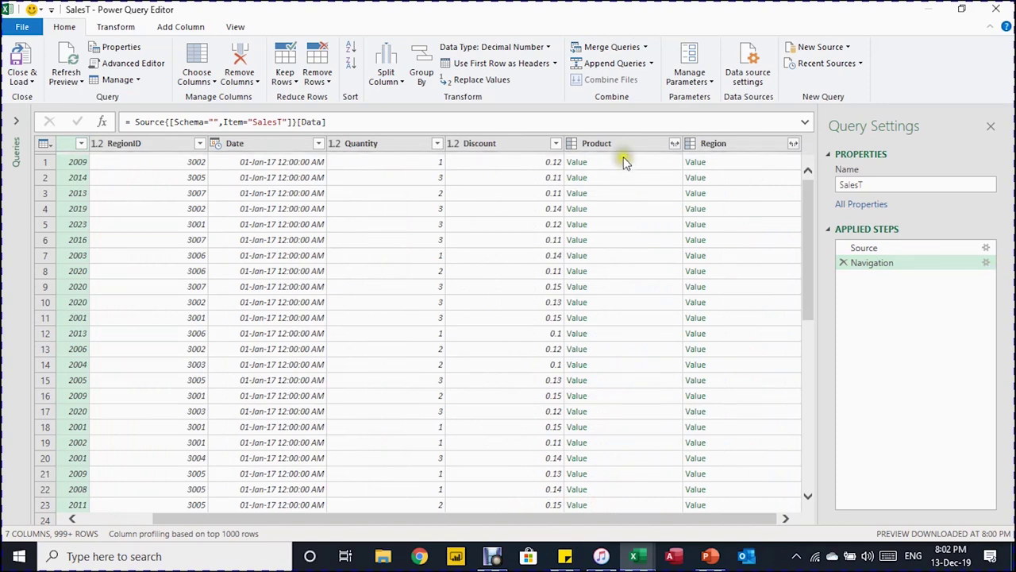
pyautogui.click(599, 147)
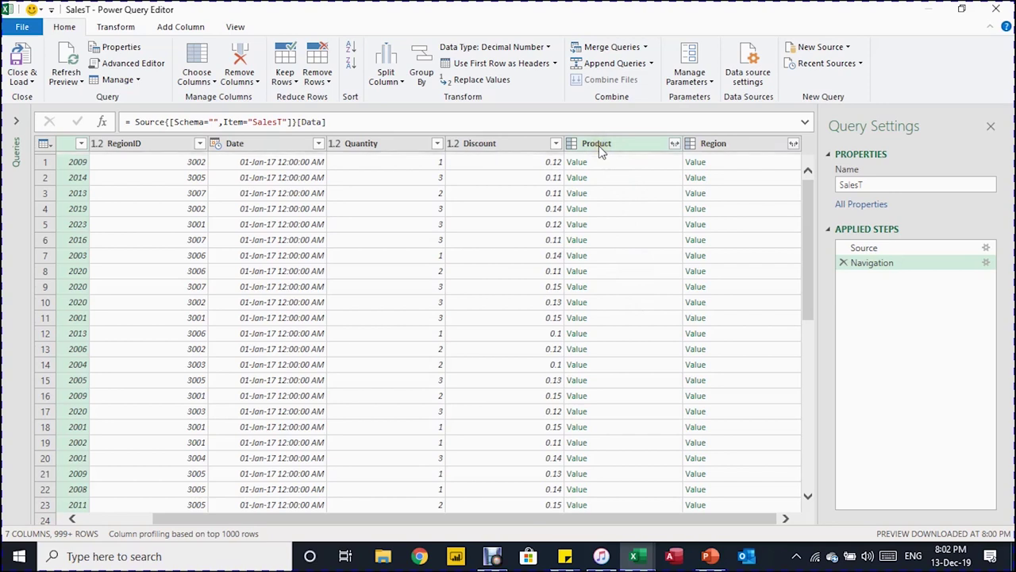
pyautogui.click(600, 148)
pyautogui.click(659, 163)
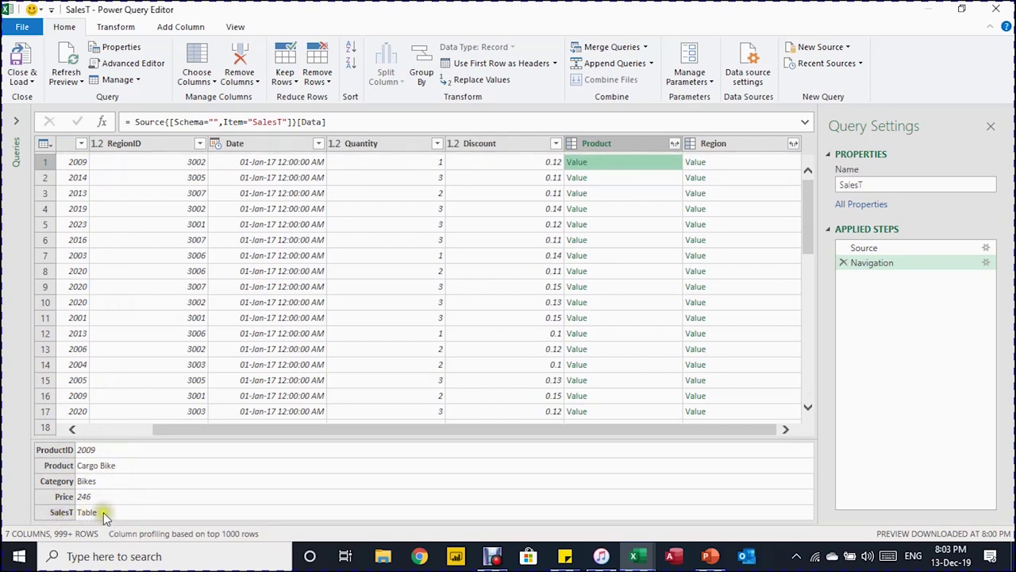
pyautogui.click(640, 145)
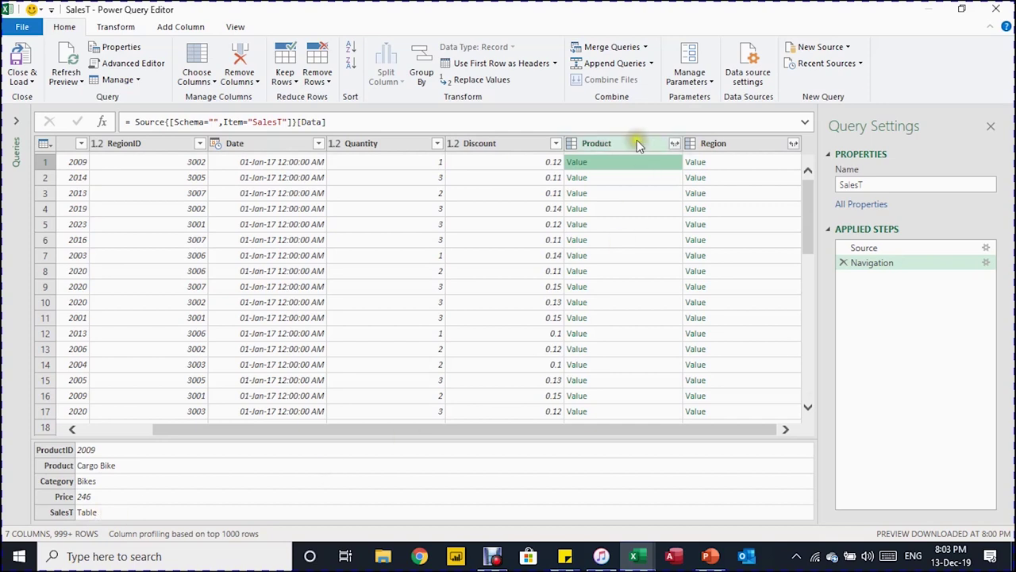
pyautogui.click(770, 162)
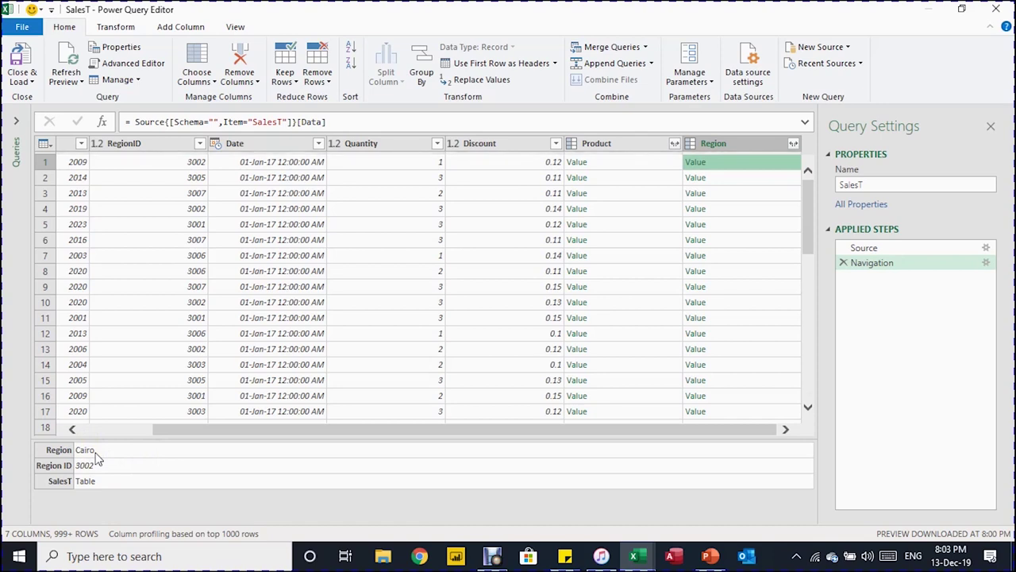
# Expand the Product column into only Product, Category and Price, without the original column name as prefix.
pyautogui.click(671, 148)
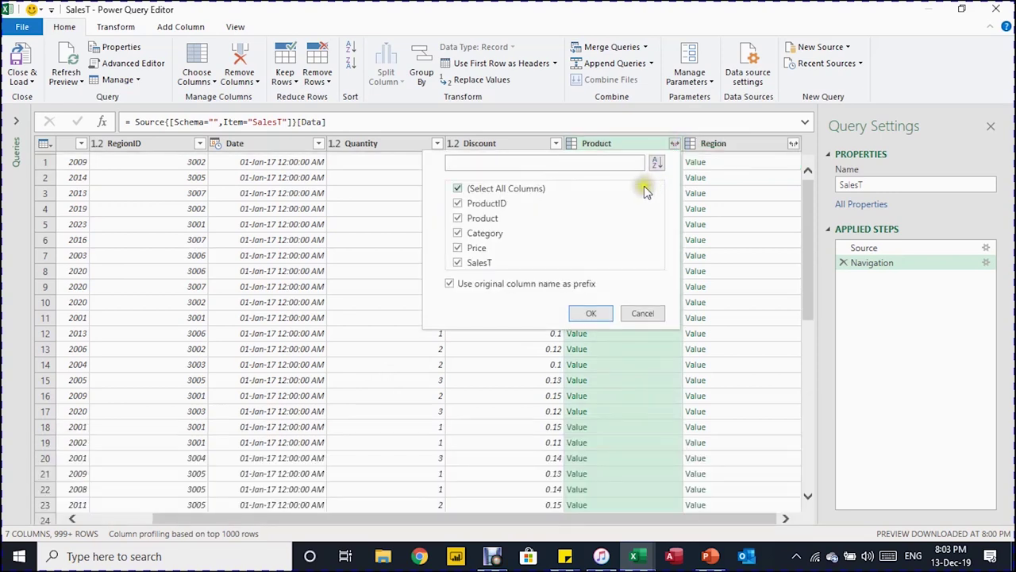
pyautogui.click(451, 285)
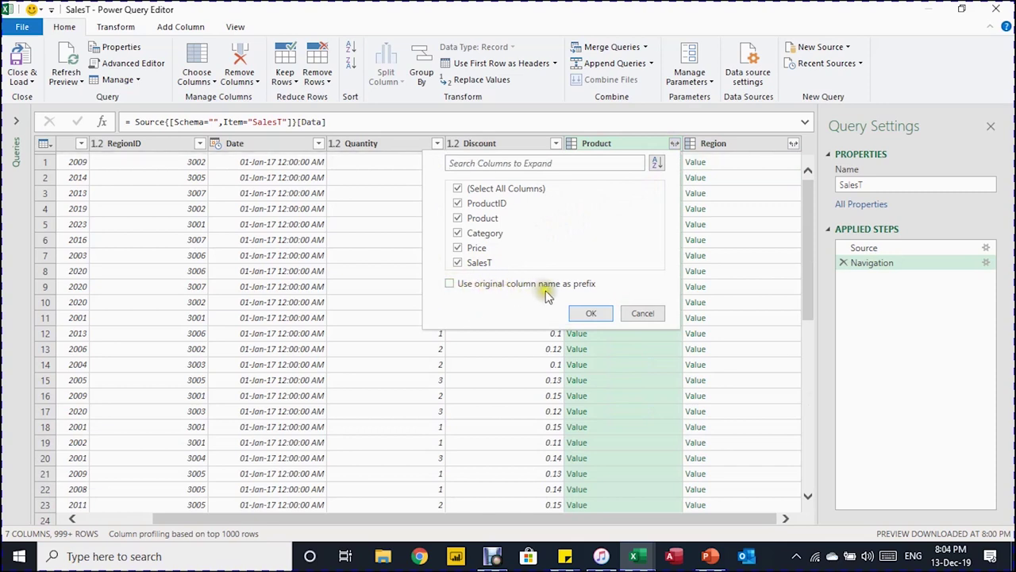
pyautogui.click(457, 188)
pyautogui.click(460, 219)
pyautogui.click(460, 234)
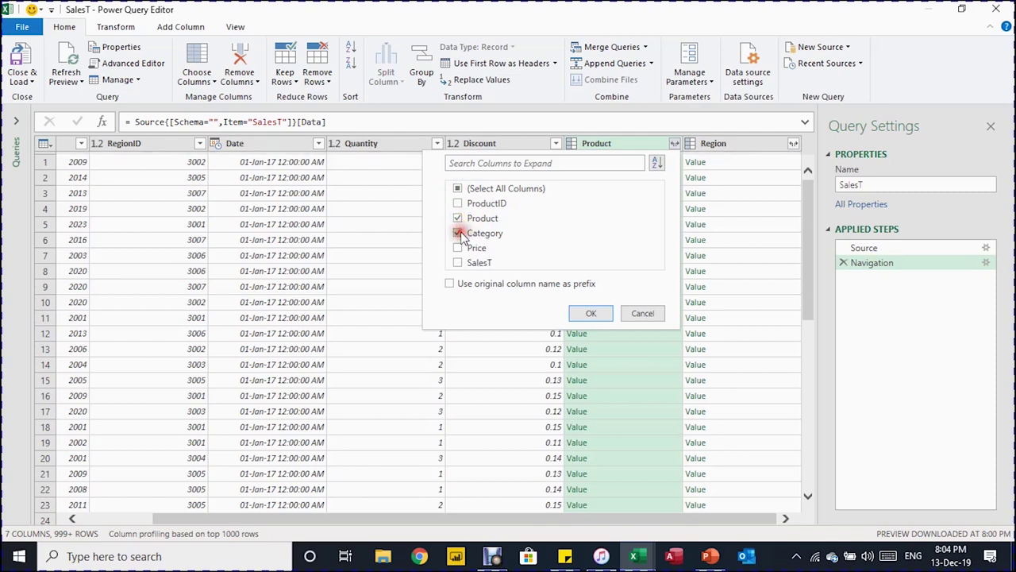
pyautogui.click(458, 248)
pyautogui.click(589, 315)
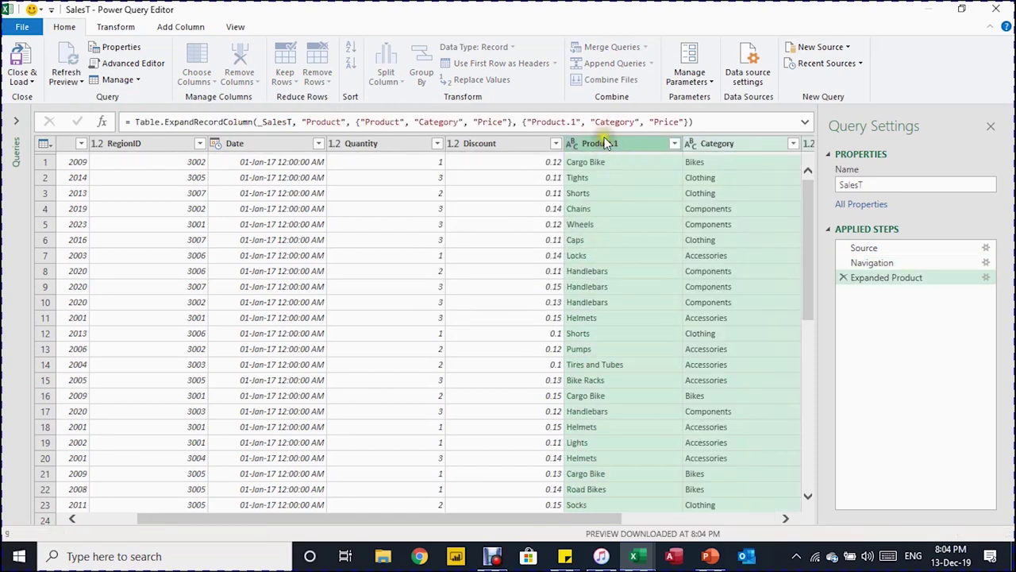
# Rename the expanded Product.1 column to Product by editing the Table.ExpandRecordColumn formula of the Expanded Product step.
pyautogui.click(790, 520)
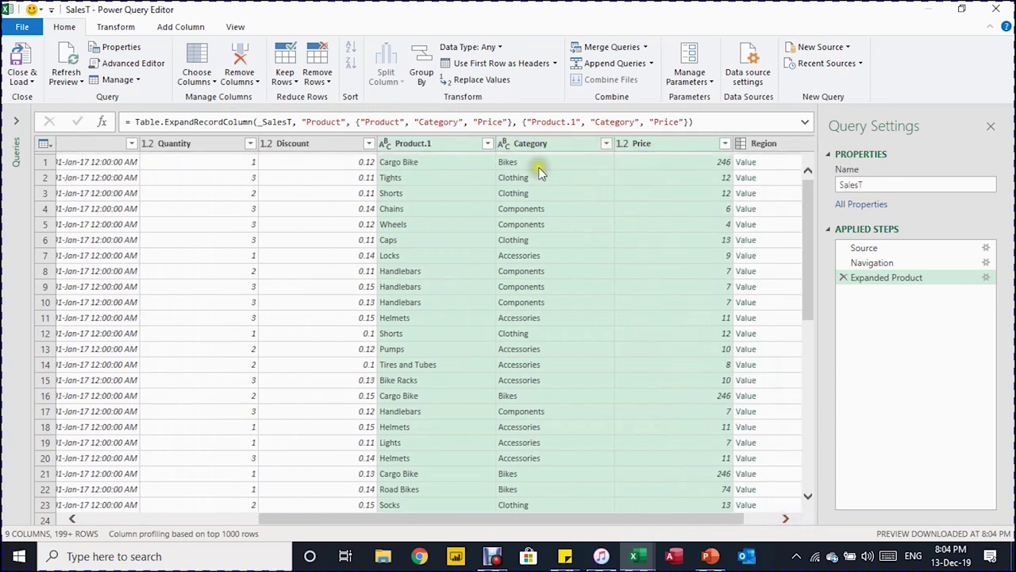
pyautogui.keyDown('ctrl'); pyautogui.click(674, 144); pyautogui.keyUp('ctrl')
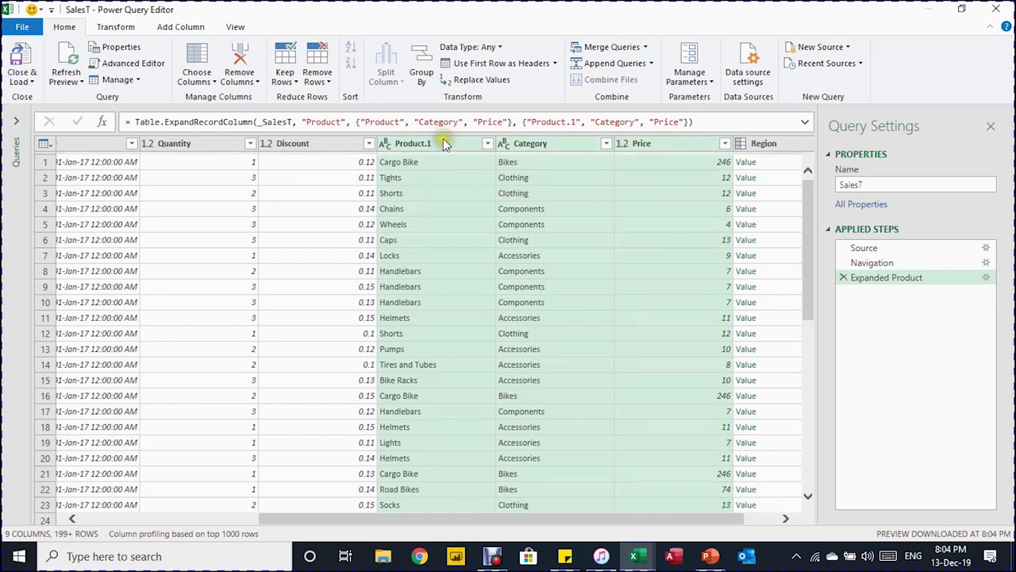
pyautogui.click(577, 121)
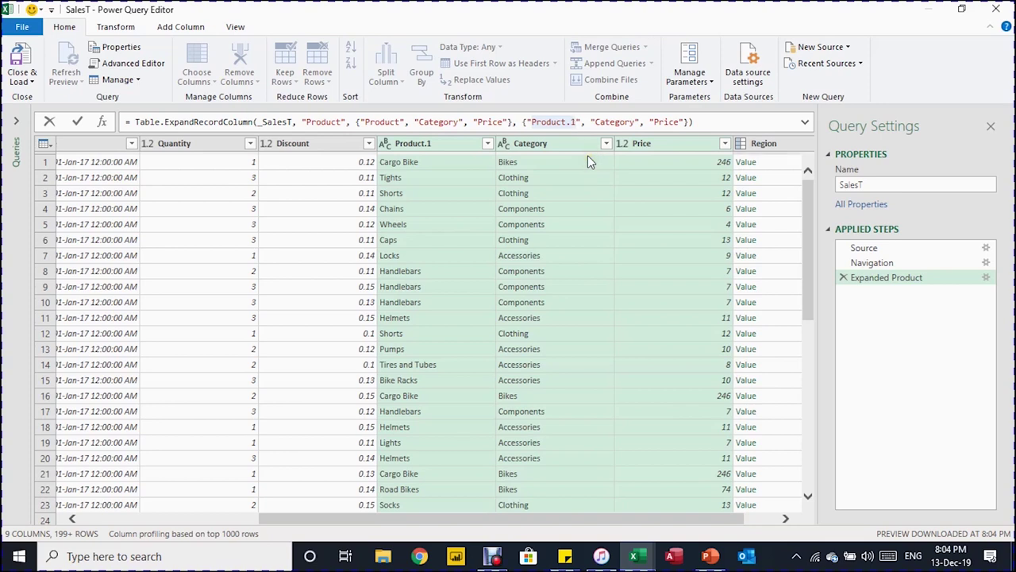
pyautogui.press('BackSpace')
pyautogui.press('BackSpace')
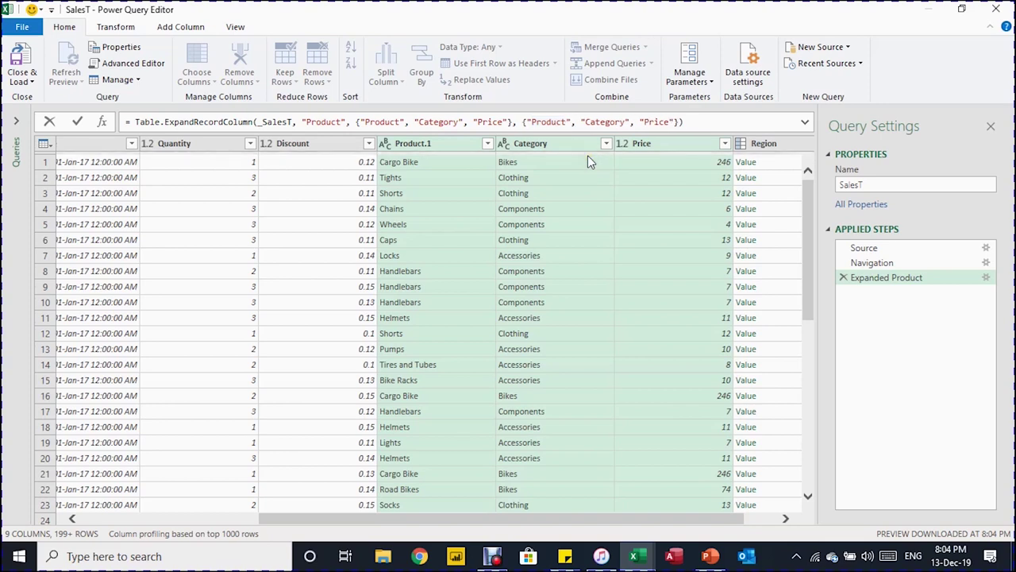
pyautogui.press('Return')
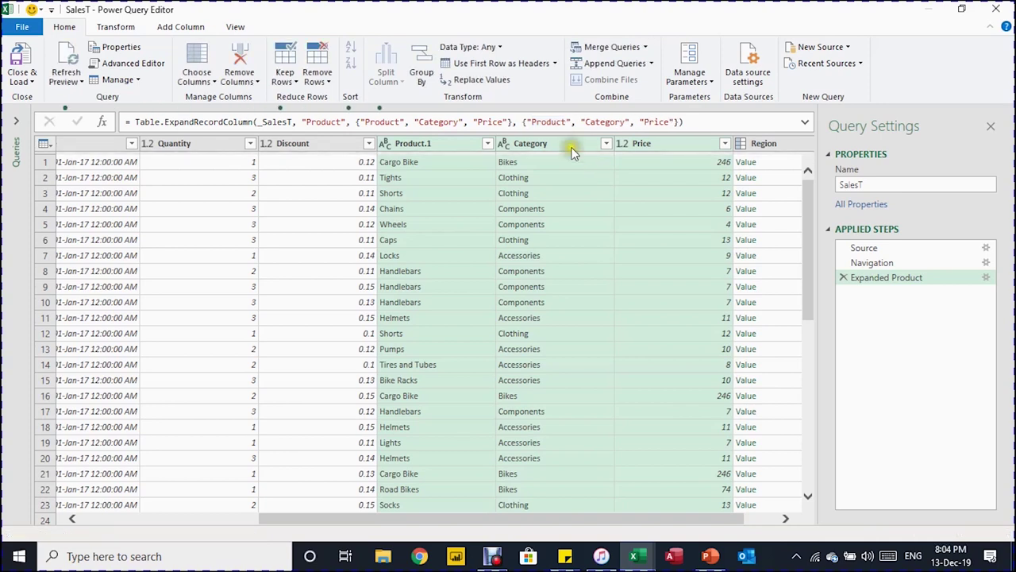
# Expand the Region column into only its Region field and rename the resulting column to Region in the Table.ExpandRecordColumn formula.
pyautogui.click(785, 519)
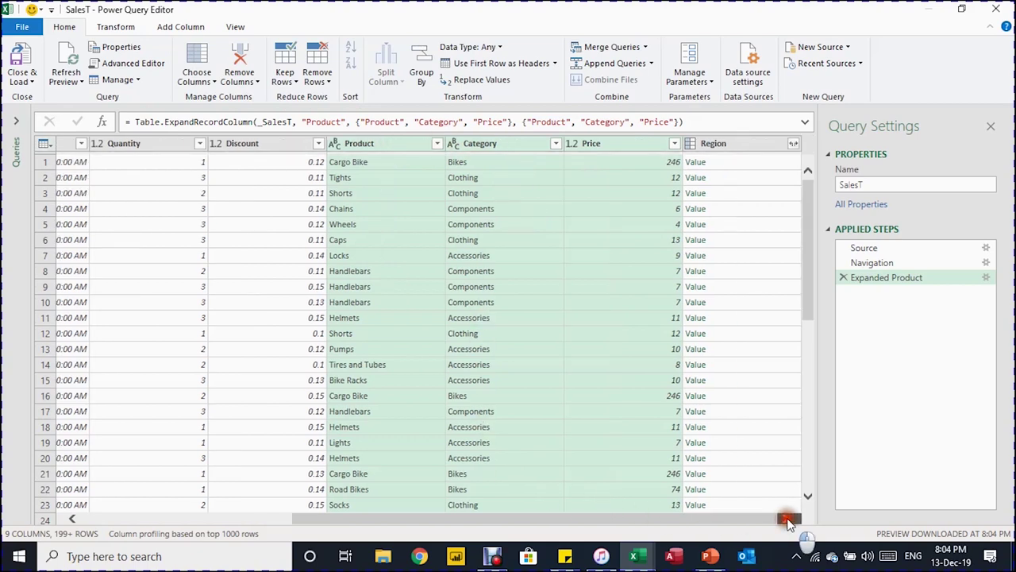
pyautogui.click(793, 145)
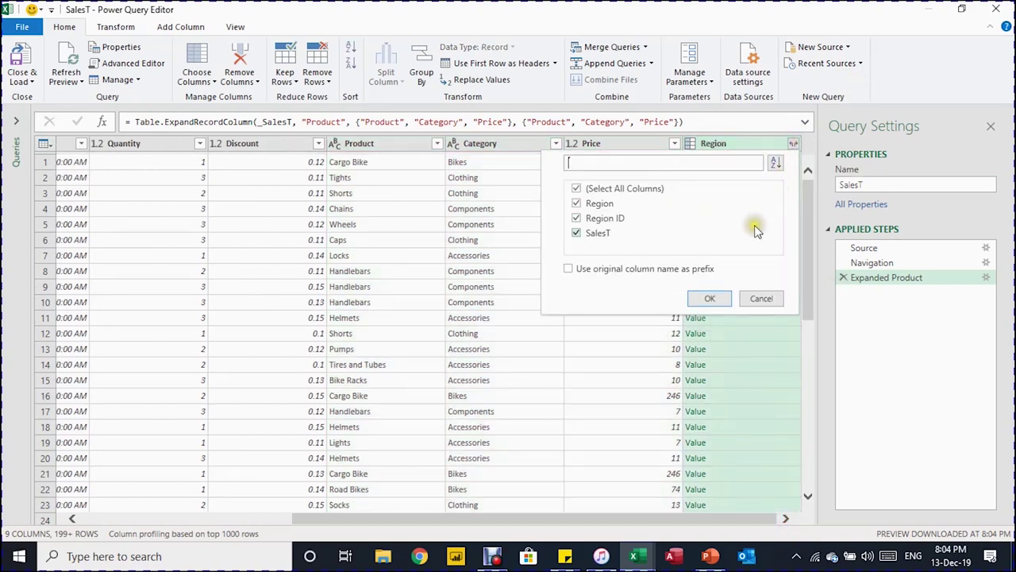
pyautogui.click(624, 189)
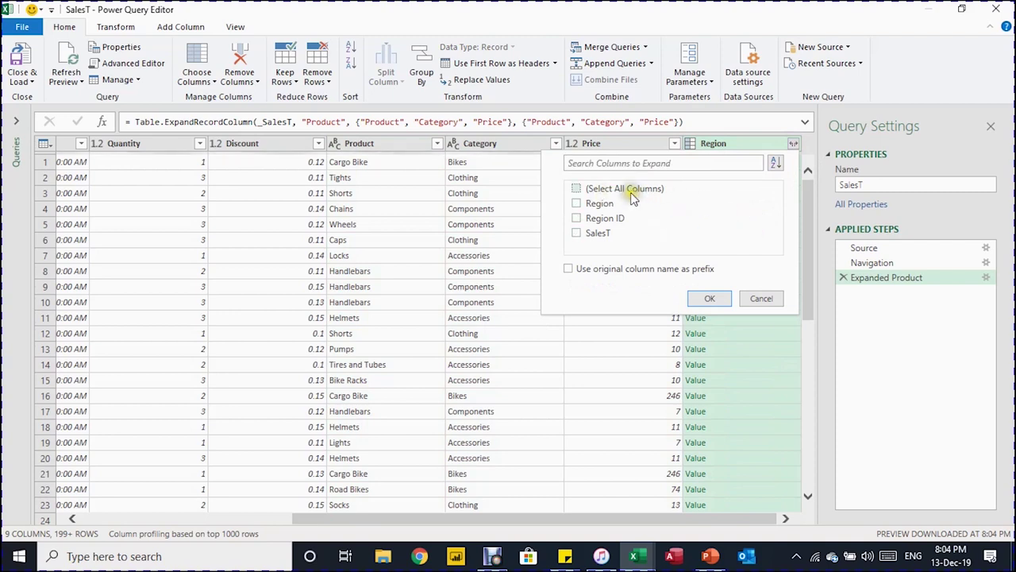
pyautogui.click(577, 204)
pyautogui.click(710, 299)
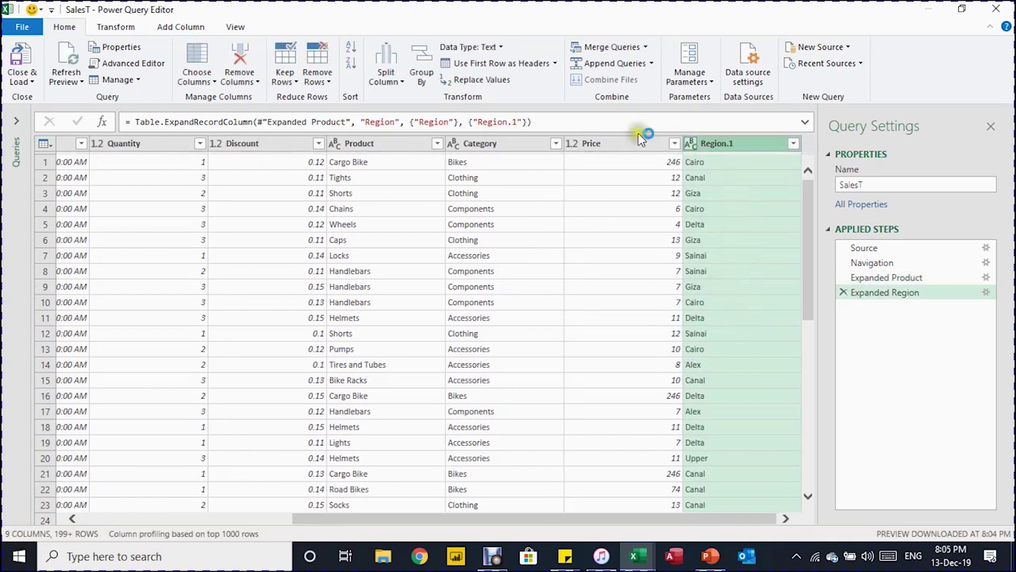
pyautogui.click(520, 119)
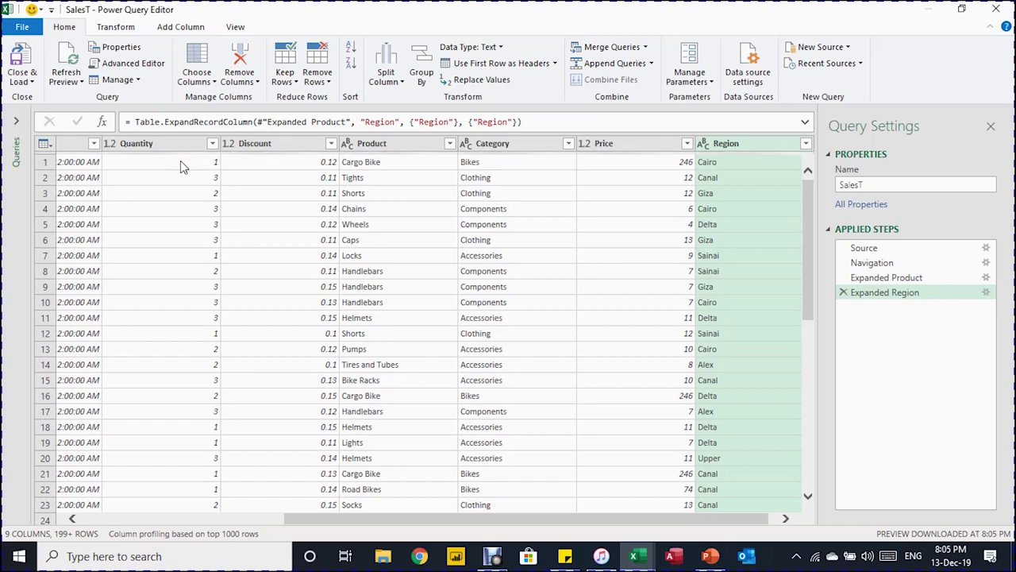
# Start a new custom column and name it SalesRevenue.
pyautogui.click(169, 30)
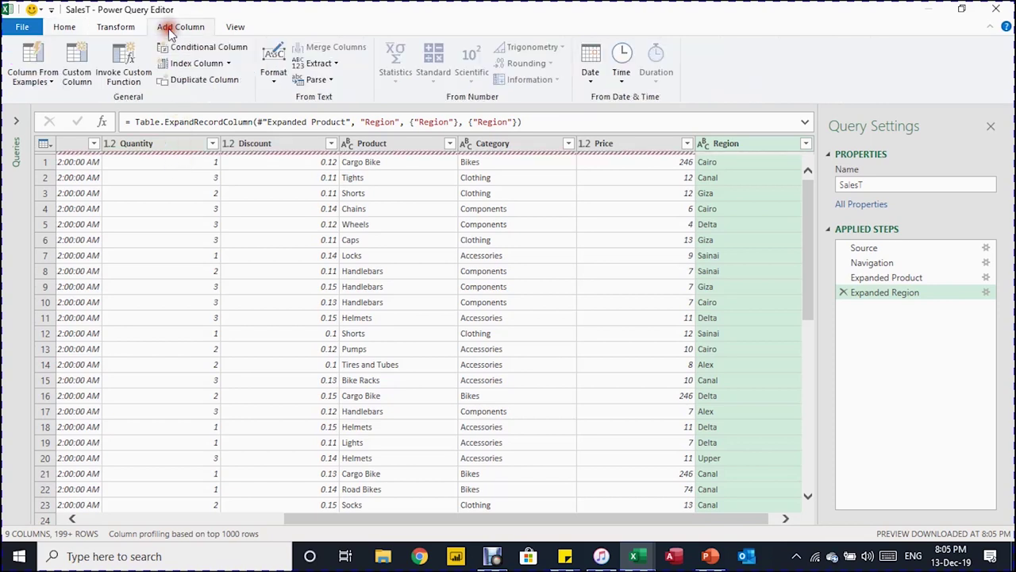
pyautogui.click(77, 59)
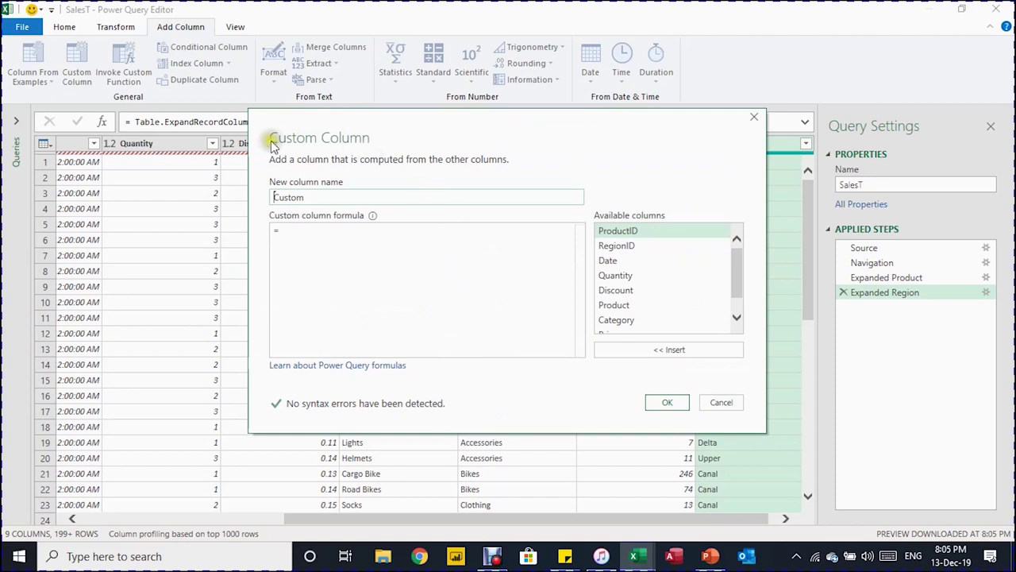
pyautogui.moveTo(325, 197); pyautogui.dragTo(254, 191)
pyautogui.write('SalesRevenue')
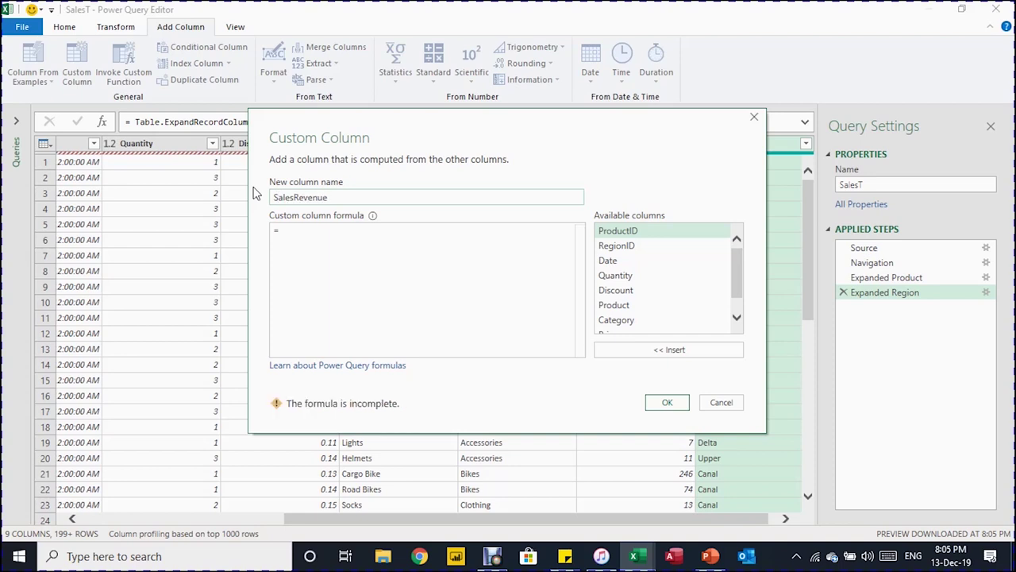
# Enter the custom column formula [Quantity]*[Price]*(1-[Discount]) and create the column.
pyautogui.click(322, 233)
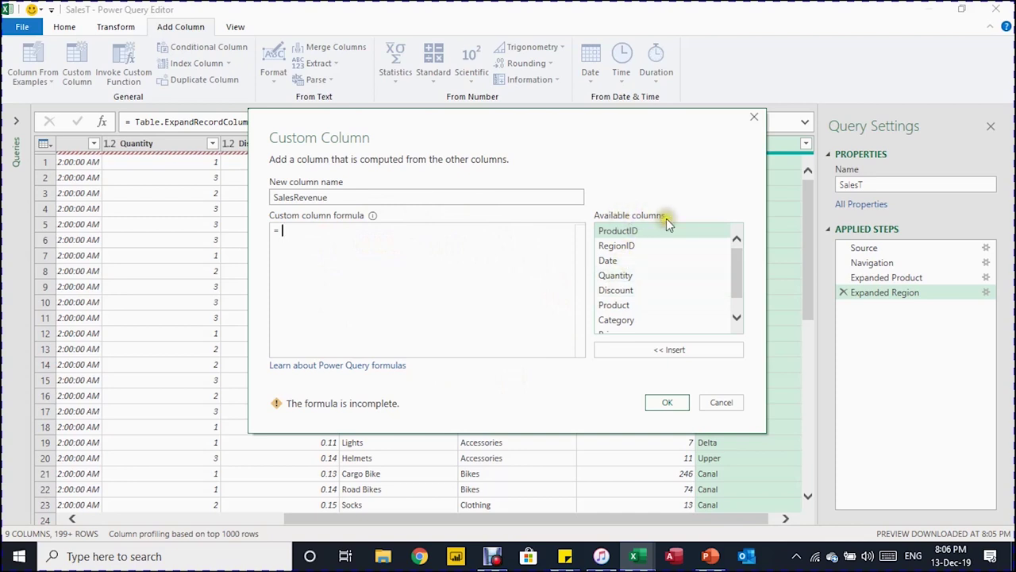
pyautogui.click(626, 276)
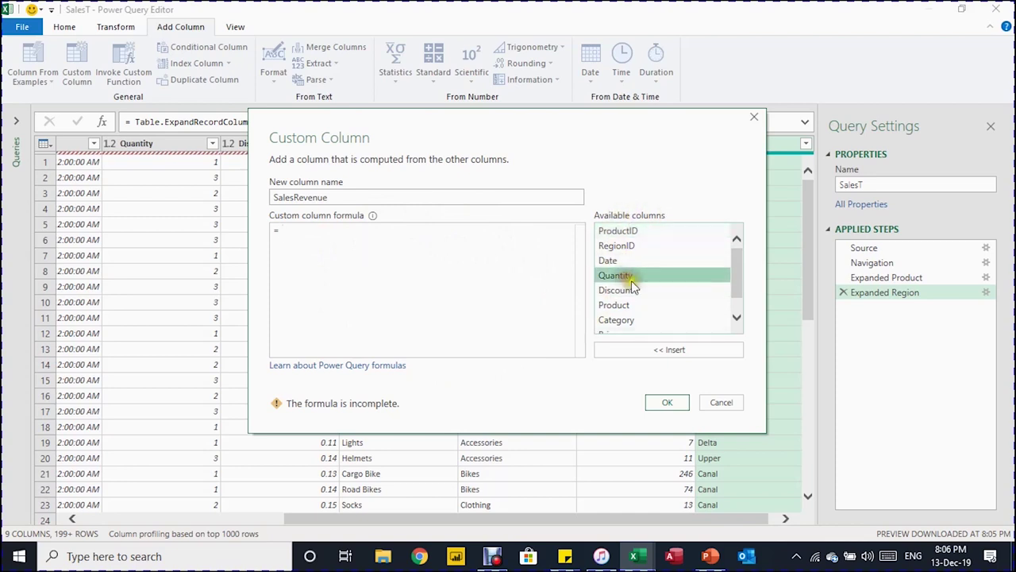
pyautogui.click(663, 356)
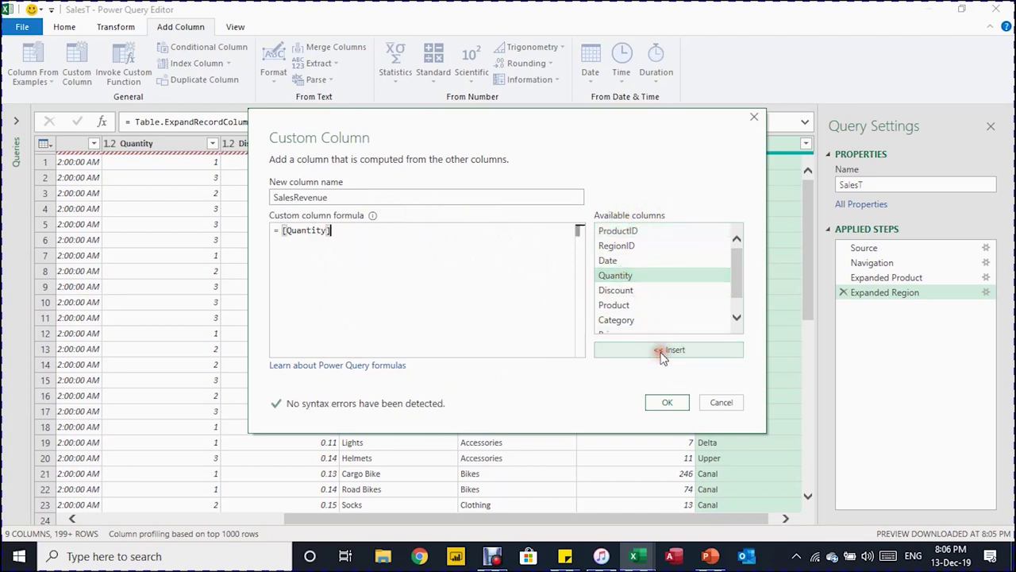
pyautogui.write('*')
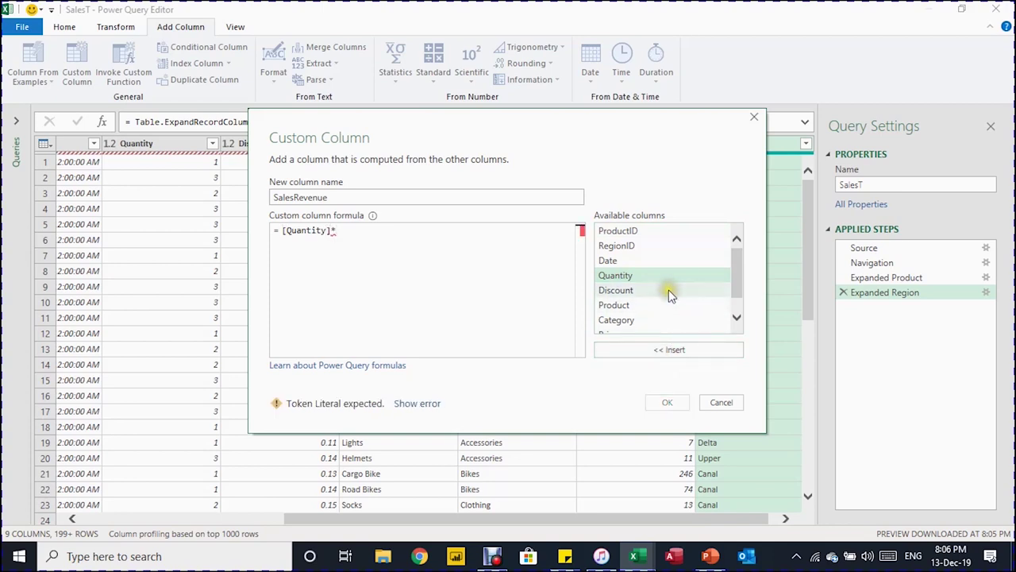
pyautogui.moveTo(737, 285); pyautogui.dragTo(739, 300)
pyautogui.doubleClick(625, 309)
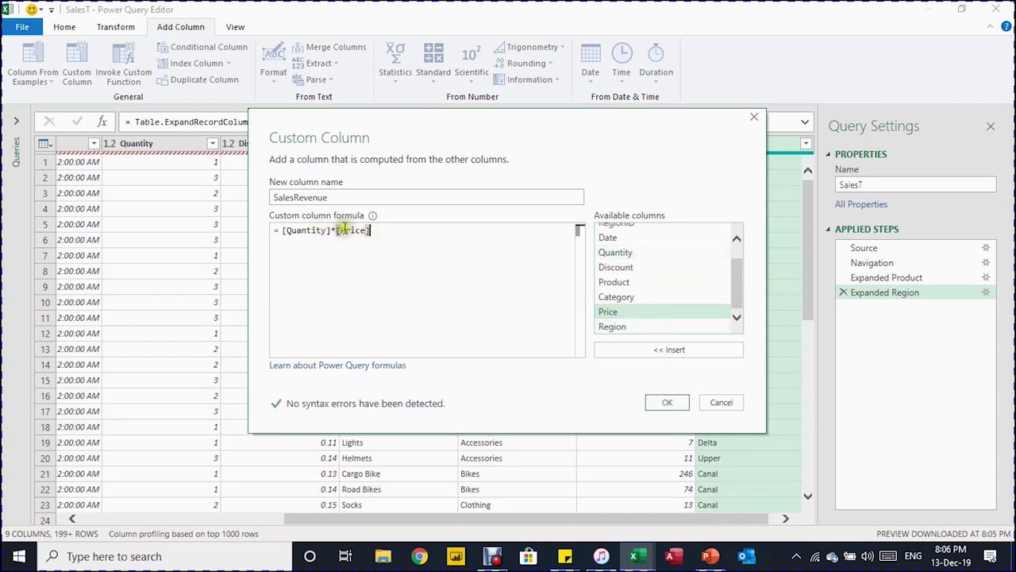
pyautogui.write('*')
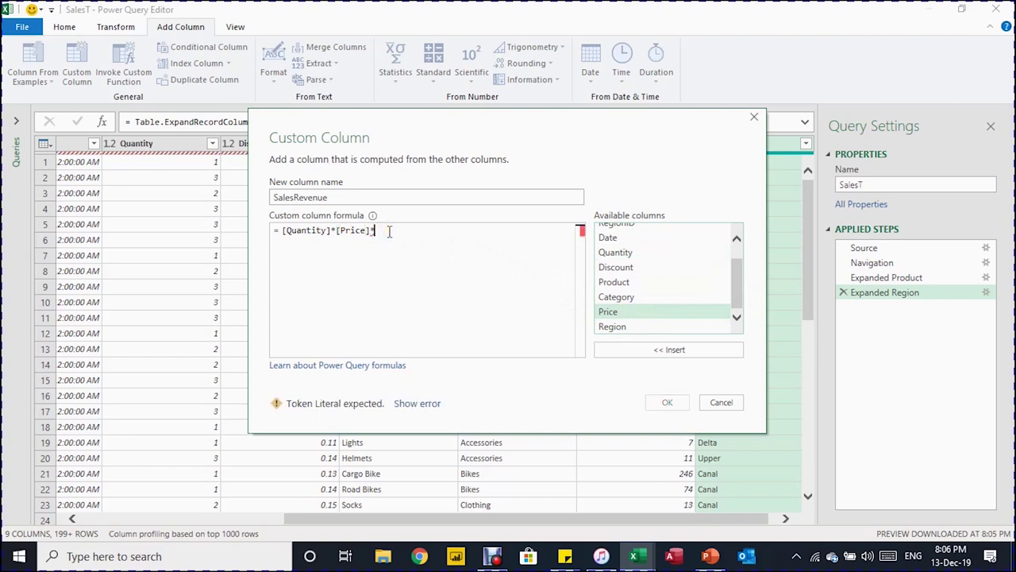
pyautogui.write('(1-')
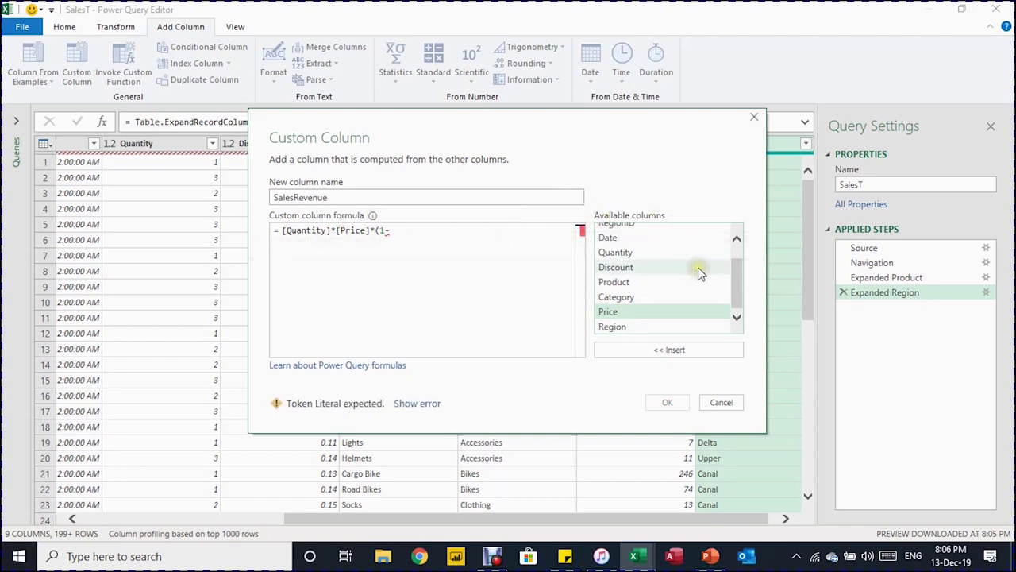
pyautogui.doubleClick(663, 269)
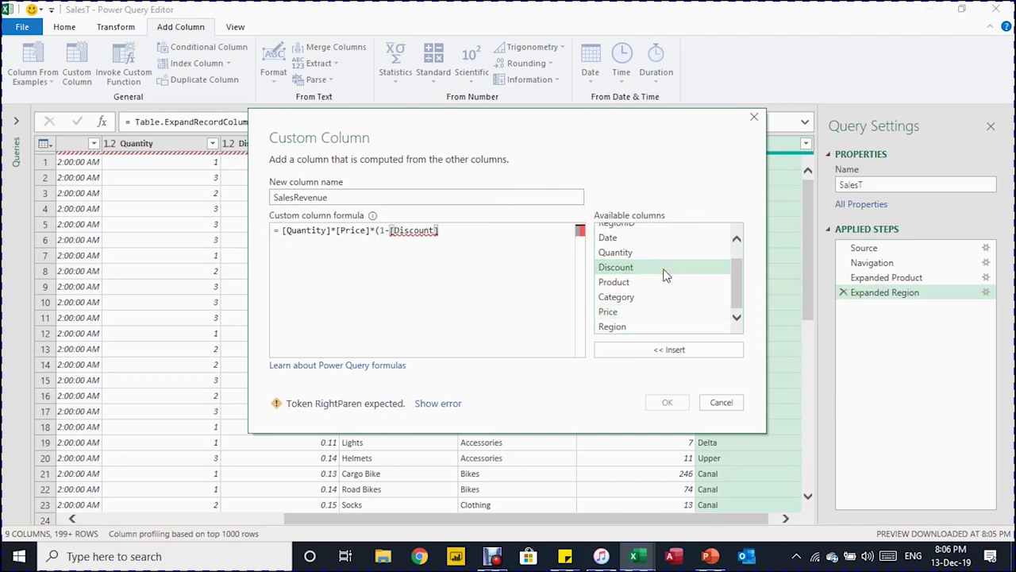
pyautogui.write(')')
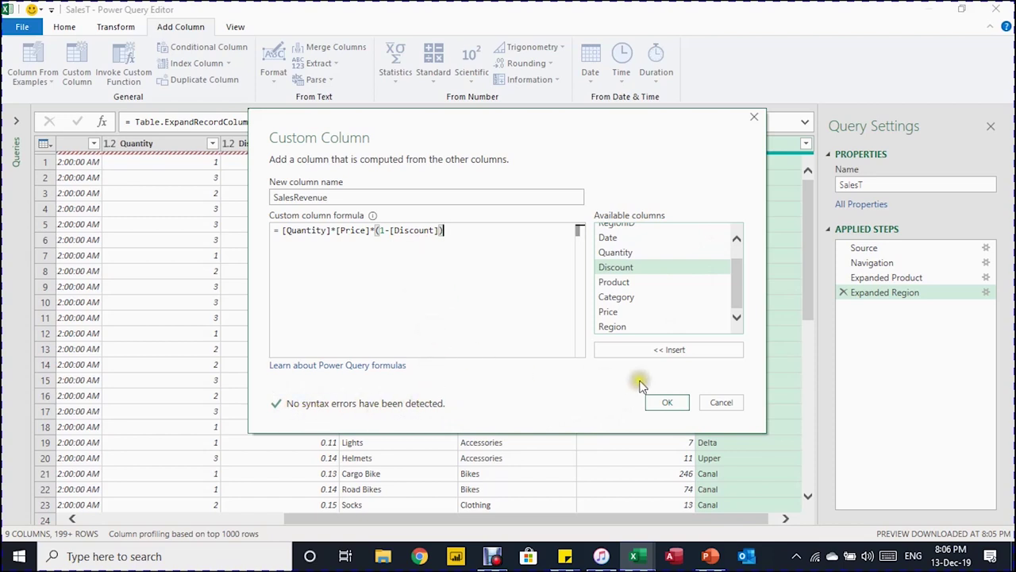
pyautogui.click(665, 403)
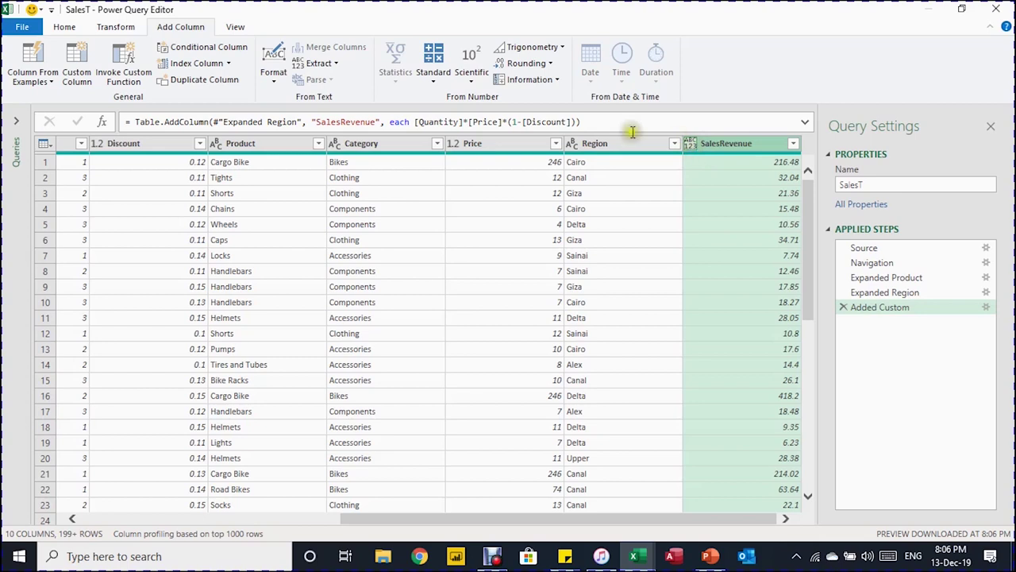
# Set the data type of the SalesRevenue column to Decimal Number.
pyautogui.click(70, 30)
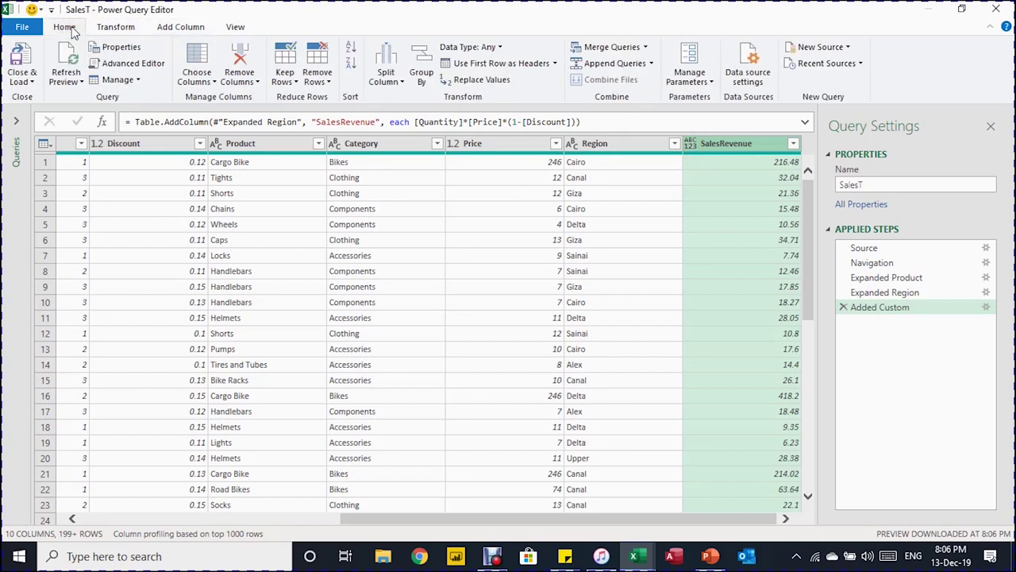
pyautogui.click(501, 46)
pyautogui.click(489, 65)
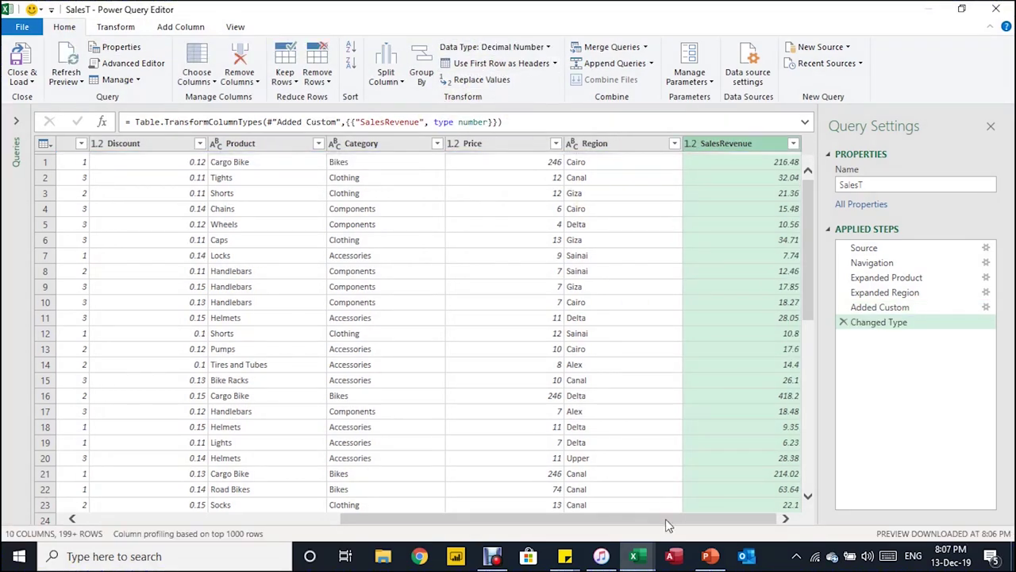
# Change the data type of the ProductID and RegionID columns to Whole Number.
pyautogui.moveTo(665, 519); pyautogui.dragTo(401, 518)
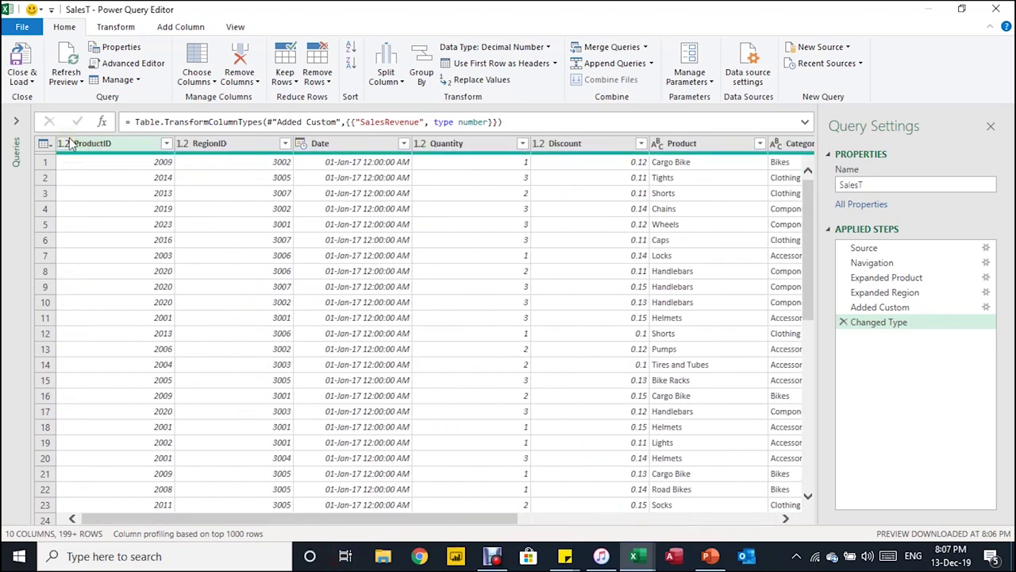
pyautogui.moveTo(70, 142); pyautogui.dragTo(66, 155)
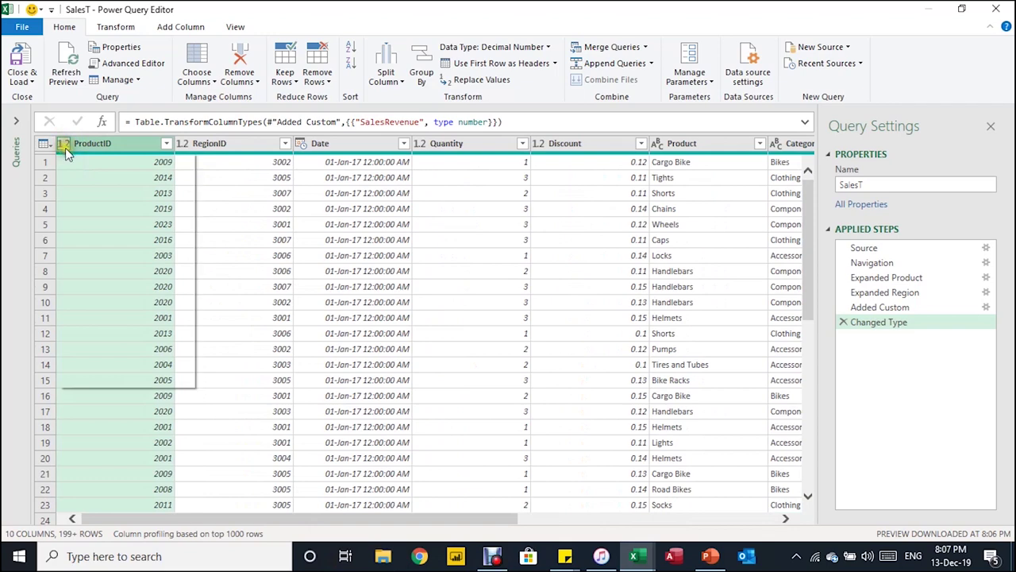
pyautogui.click(83, 193)
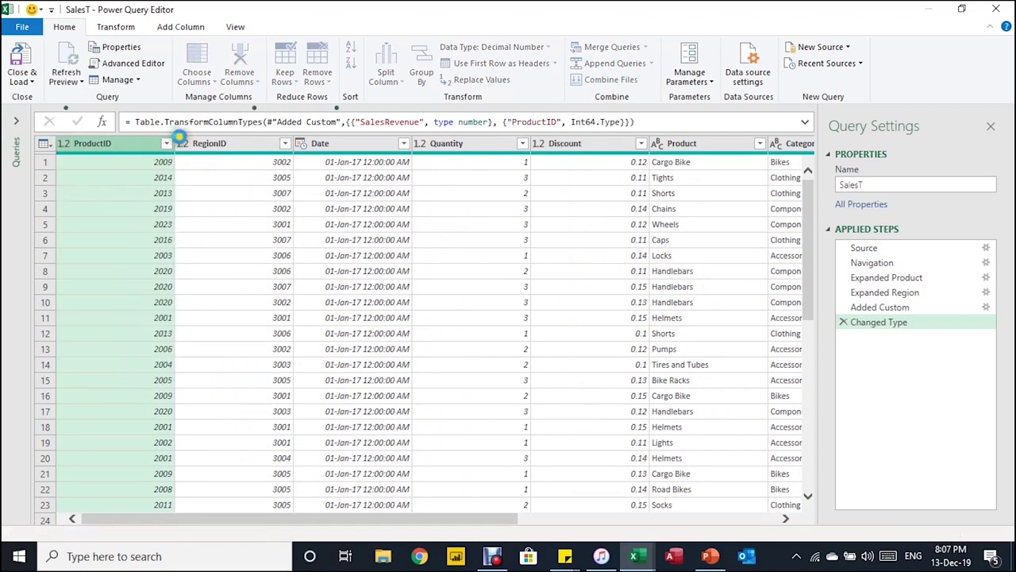
pyautogui.click(182, 143)
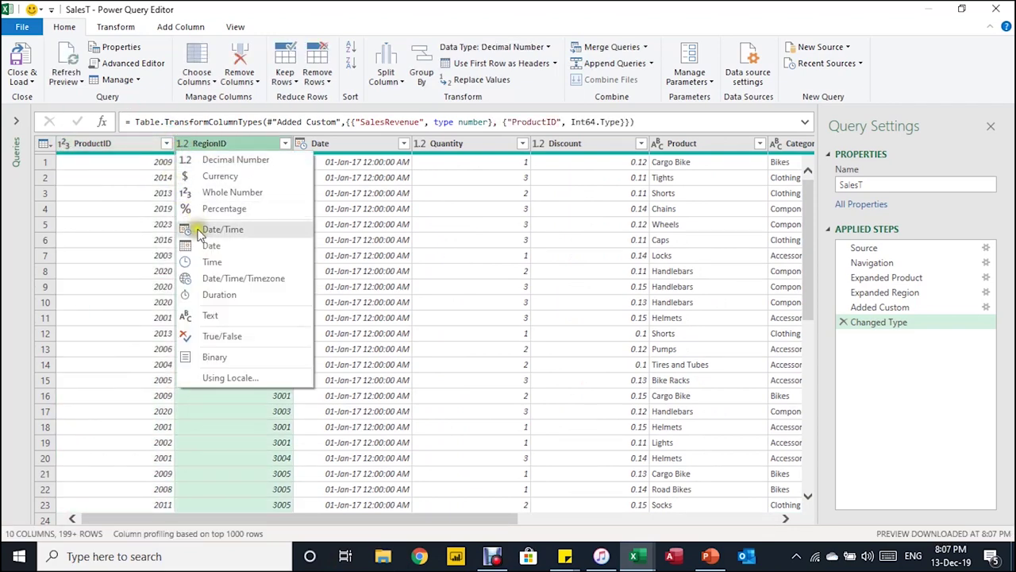
pyautogui.click(223, 193)
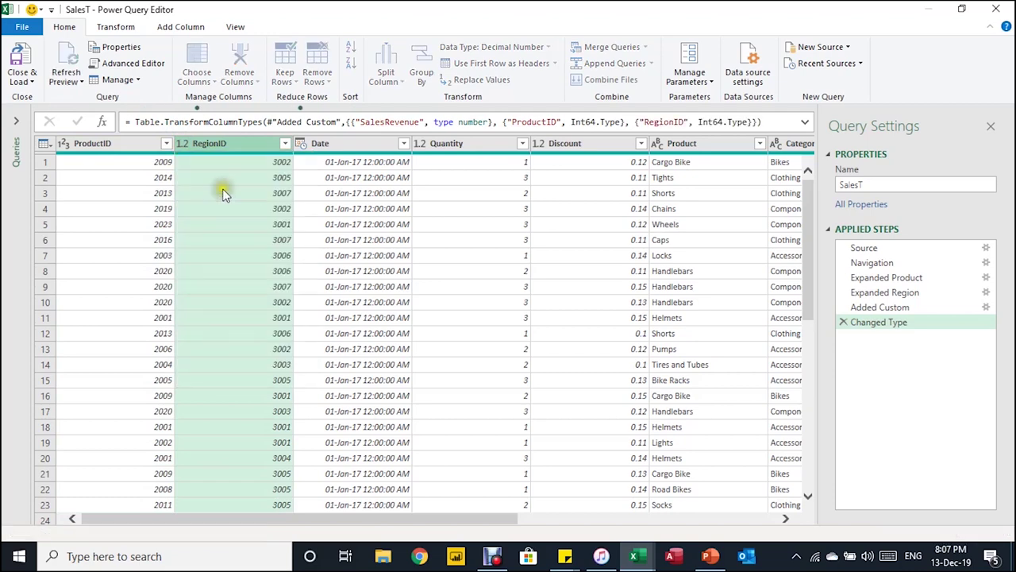
# Change the Date column's data type to Date and the Quantity column's to Whole Number.
pyautogui.click(300, 144)
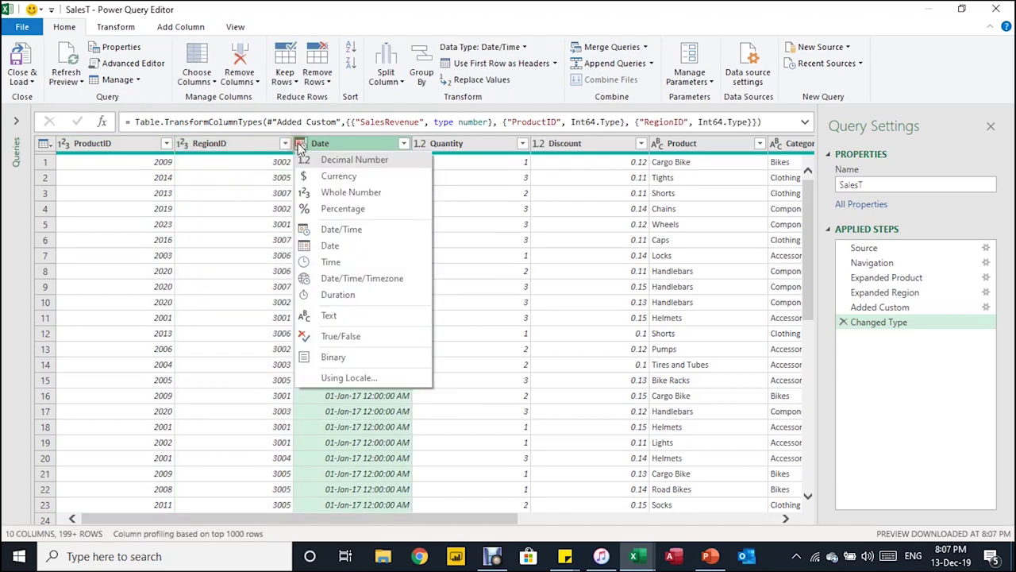
pyautogui.click(338, 246)
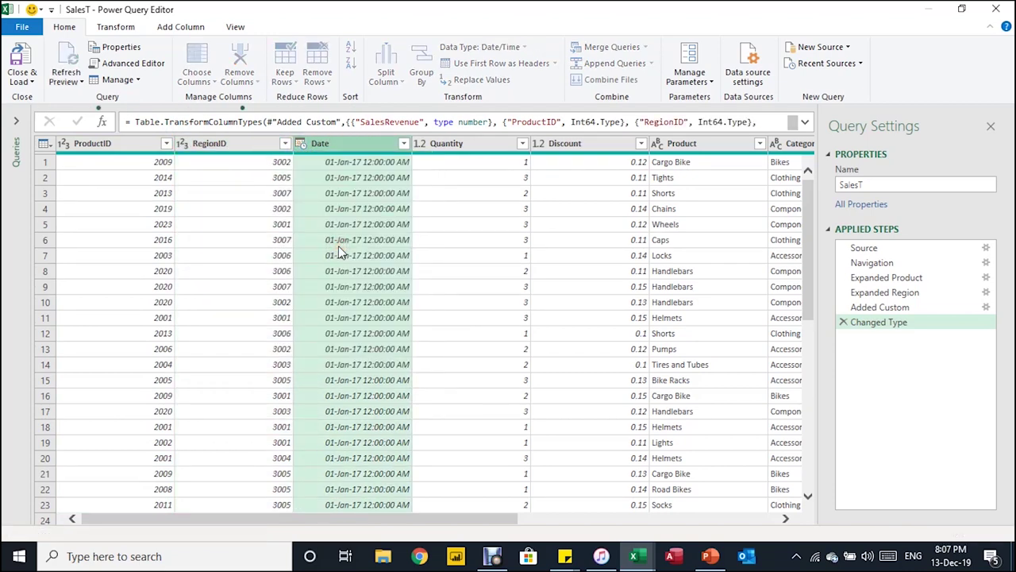
pyautogui.click(421, 144)
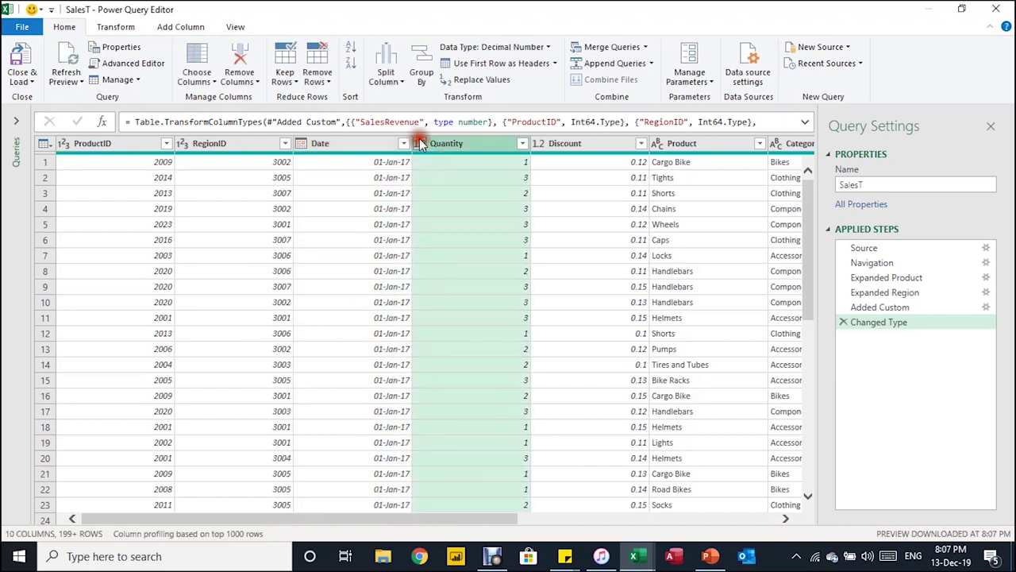
pyautogui.click(445, 192)
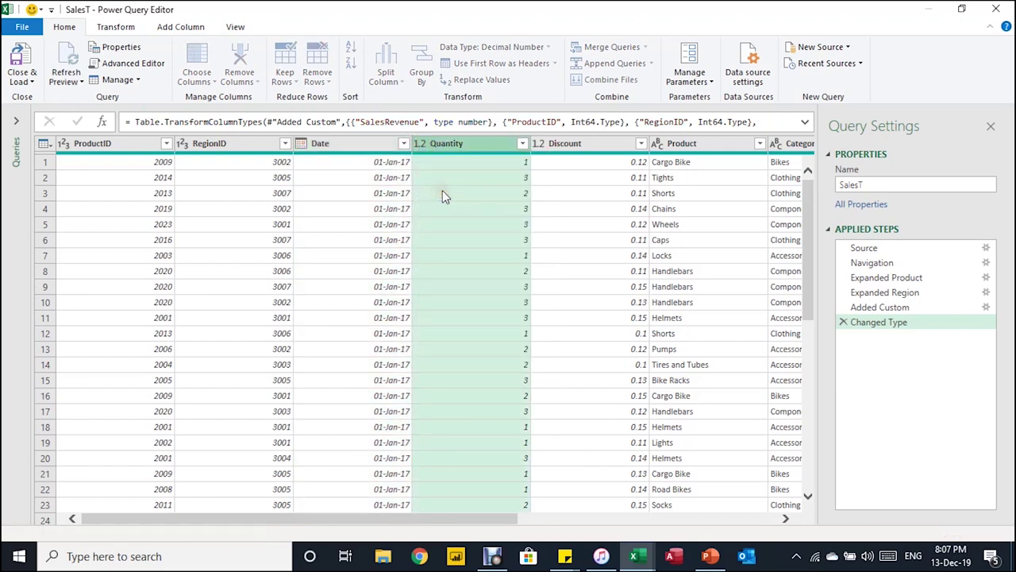
# Change the Discount column's data type to Percentage and the SalesRevenue column's to Currency.
pyautogui.click(538, 143)
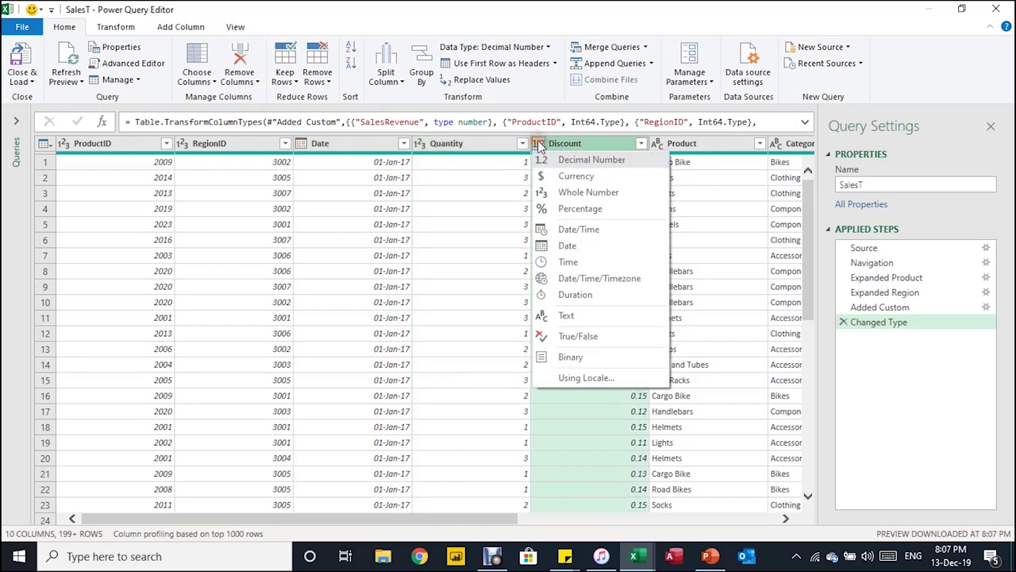
pyautogui.click(576, 210)
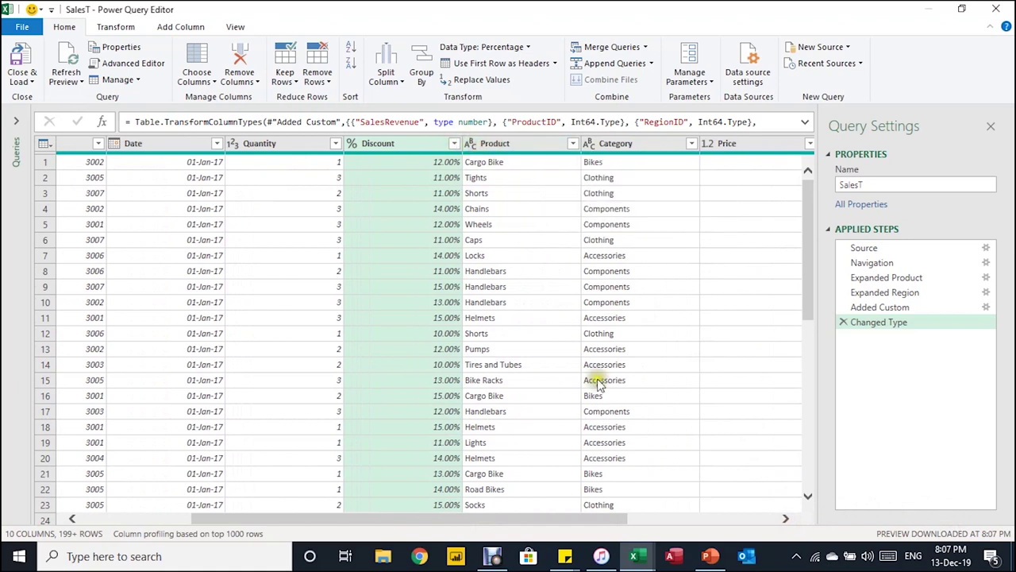
pyautogui.moveTo(547, 520); pyautogui.dragTo(625, 506)
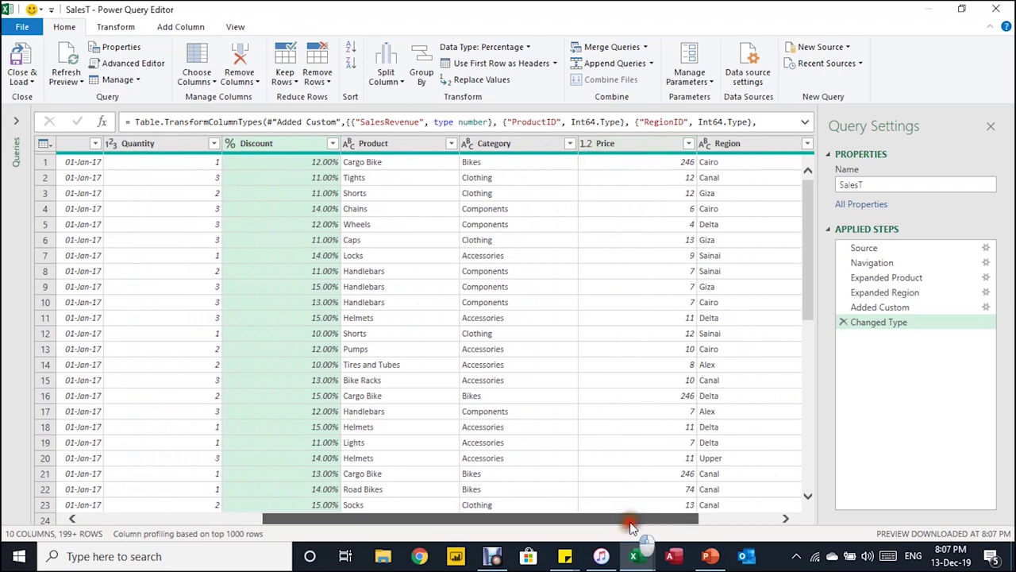
pyautogui.moveTo(627, 520); pyautogui.dragTo(757, 501)
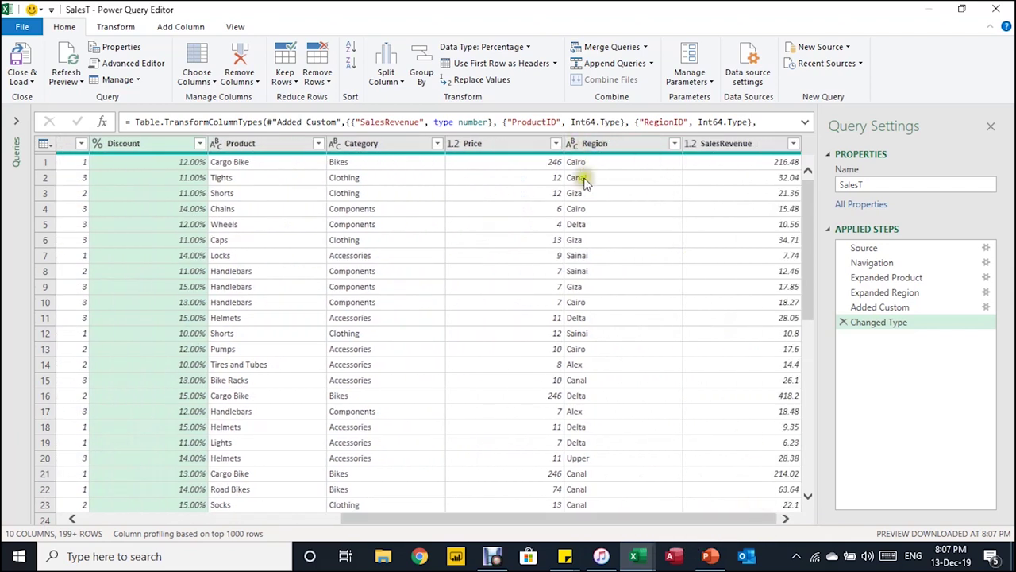
pyautogui.click(689, 144)
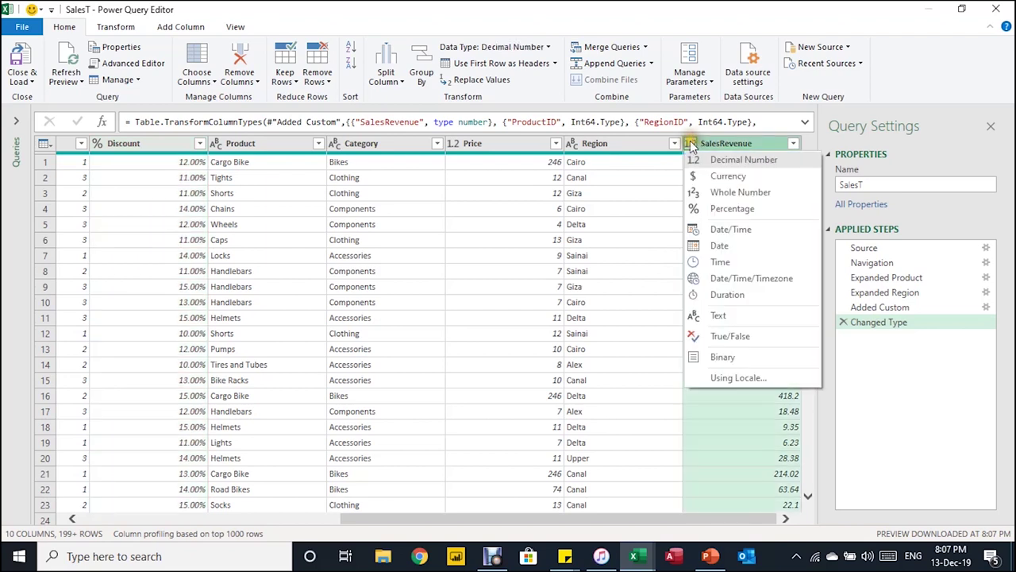
pyautogui.click(718, 177)
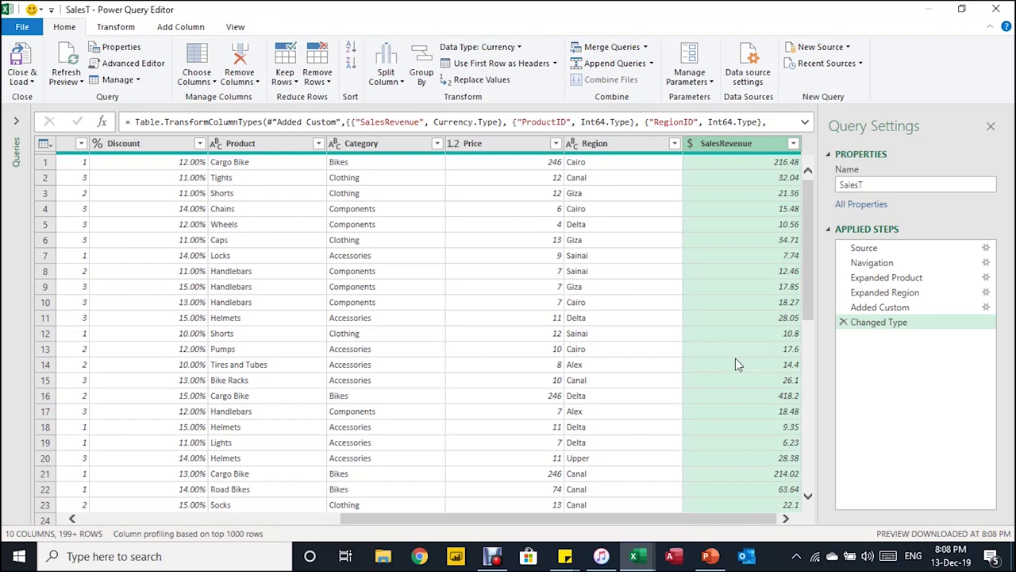
# Load the SalesT query as a connection only and add its data to the Data Model.
pyautogui.click(30, 82)
pyautogui.click(44, 115)
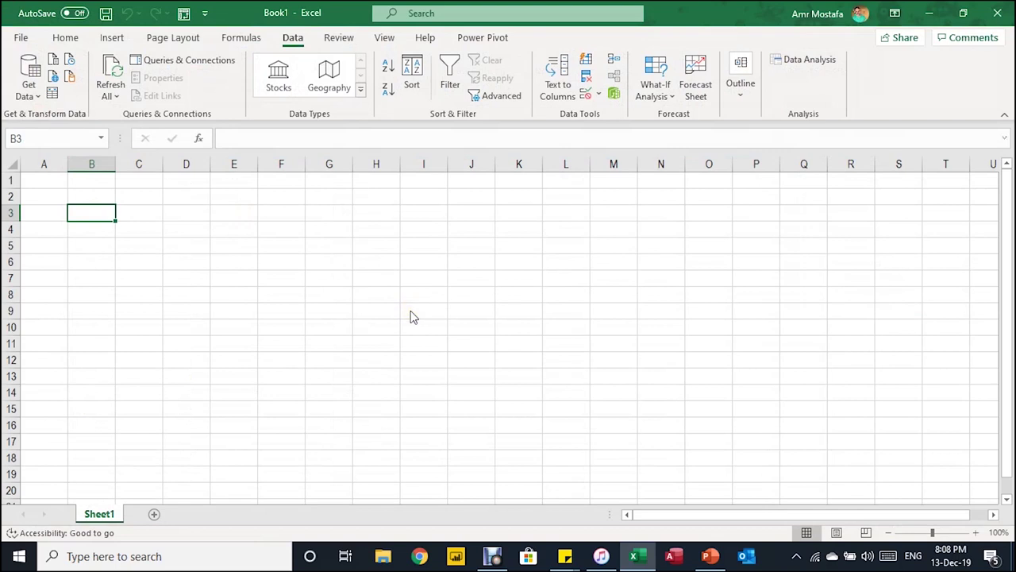
pyautogui.click(413, 172)
pyautogui.moveTo(413, 171); pyautogui.dragTo(443, 183)
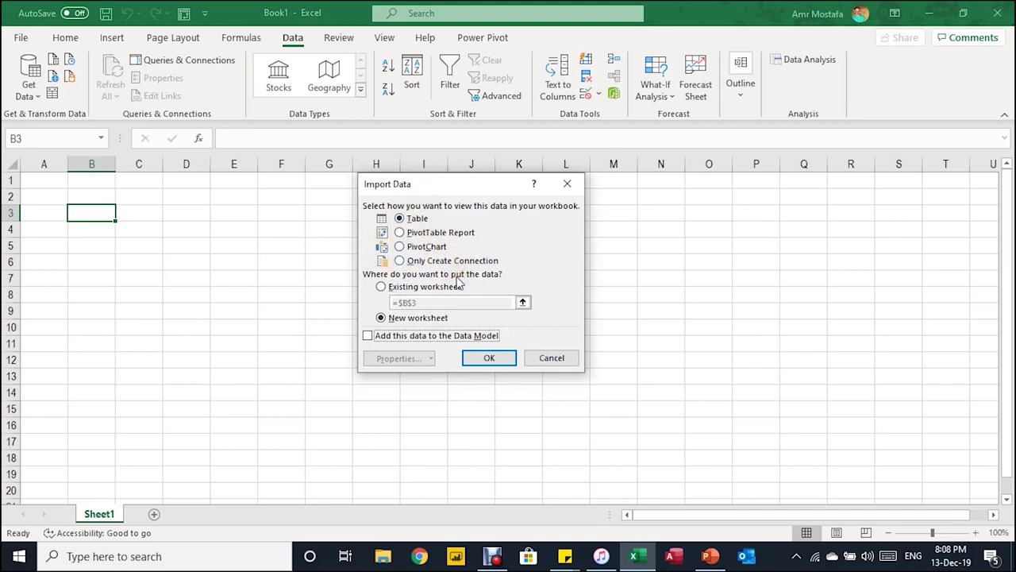
pyautogui.click(400, 261)
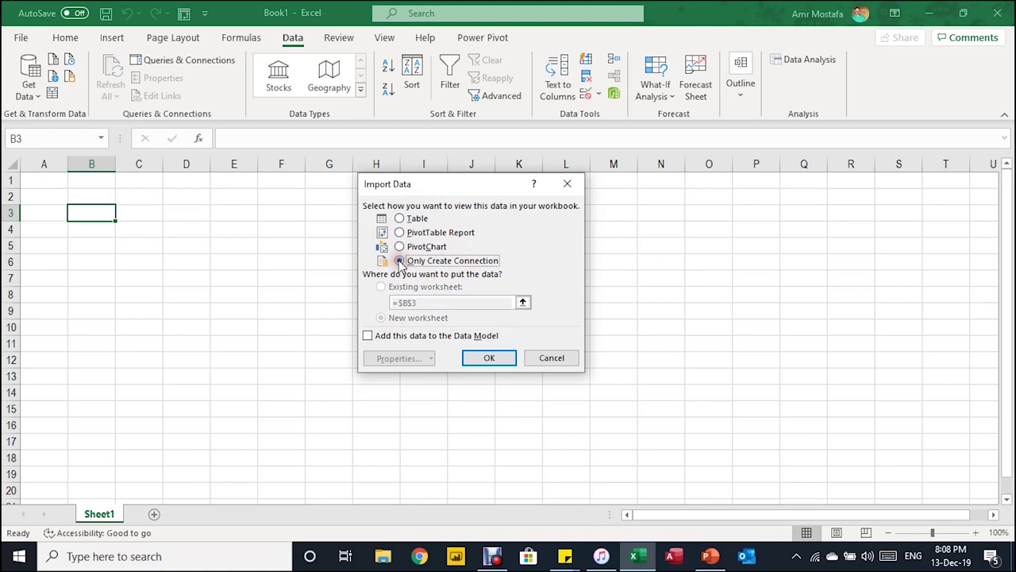
pyautogui.click(367, 335)
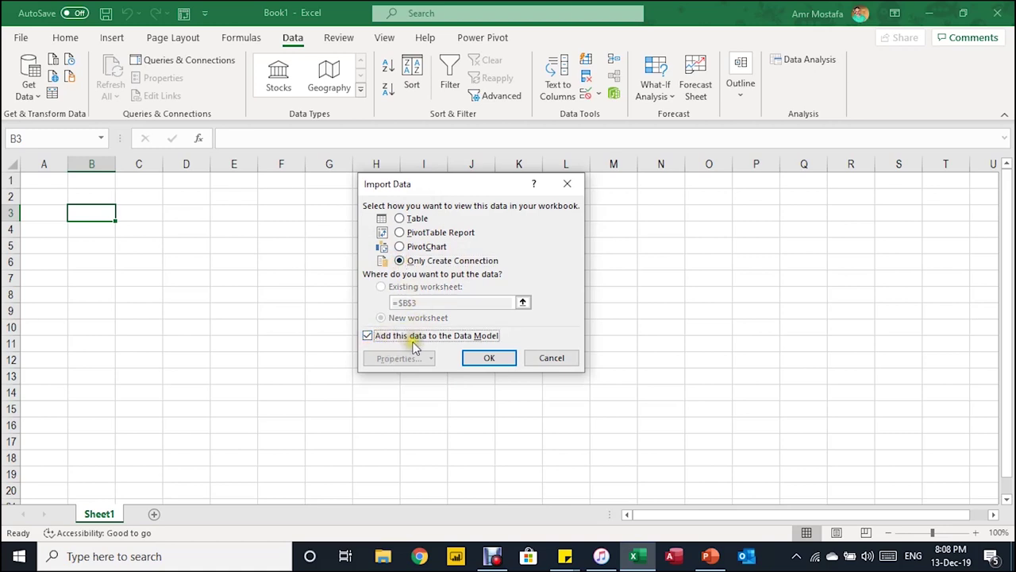
pyautogui.click(489, 358)
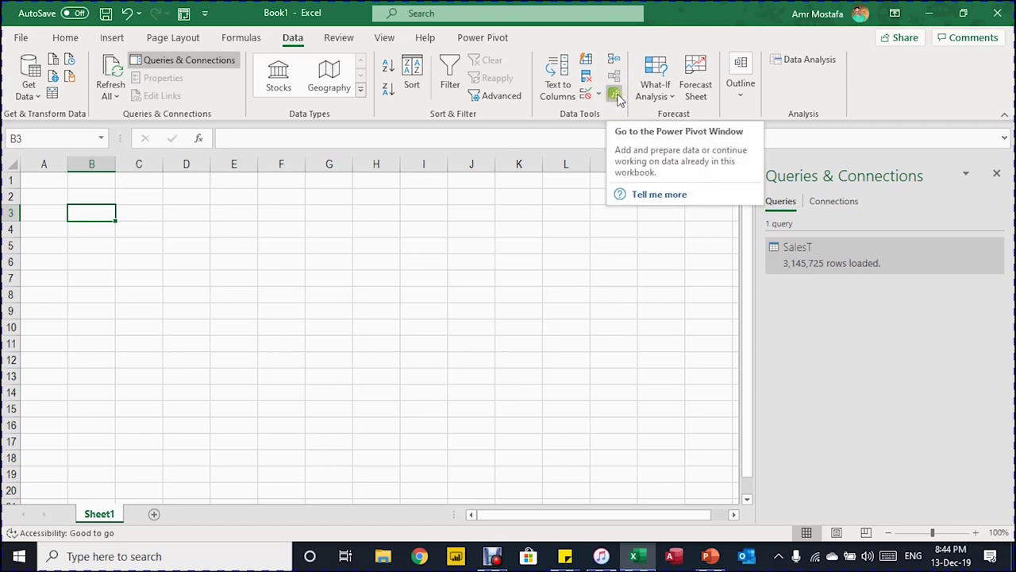
# Check in the COM add-ins list that Microsoft Power Pivot for Excel is enabled.
pyautogui.click(486, 39)
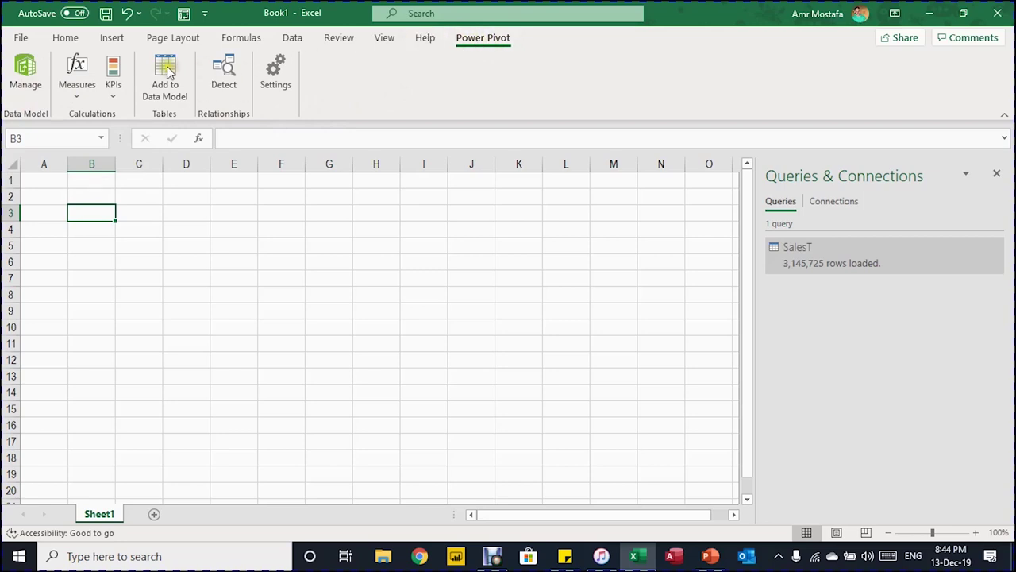
pyautogui.click(23, 39)
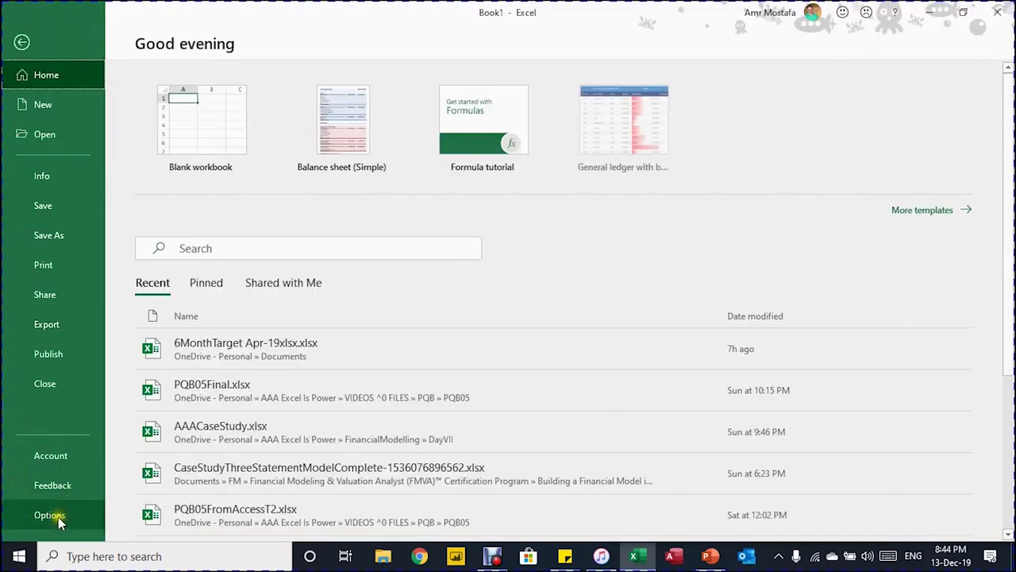
pyautogui.click(58, 517)
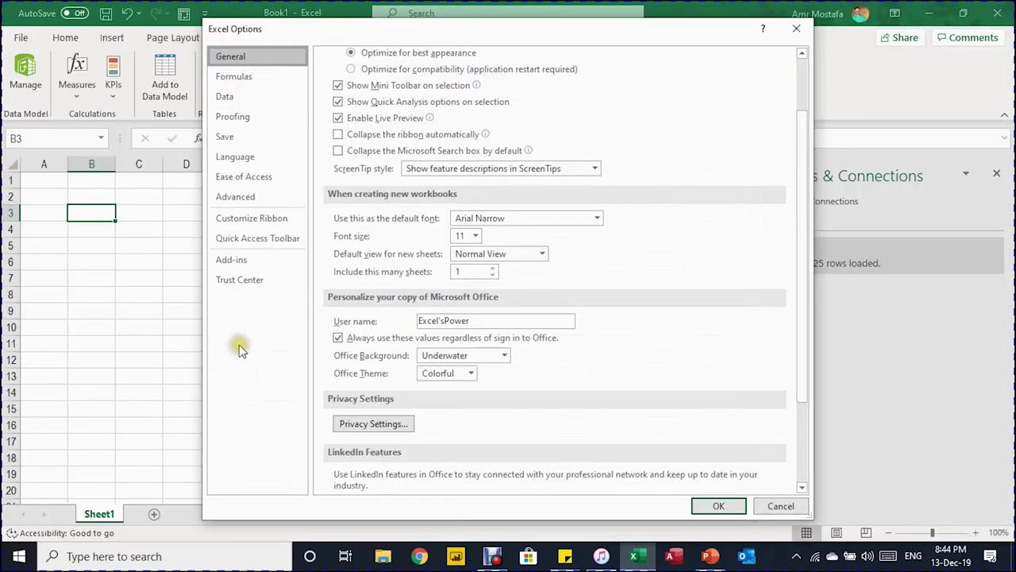
pyautogui.click(251, 261)
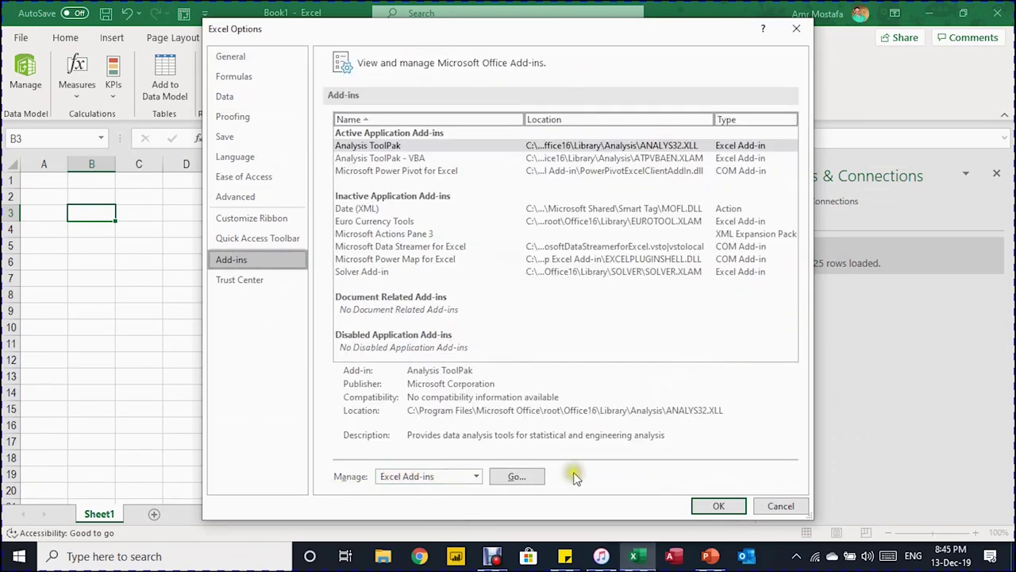
pyautogui.click(475, 475)
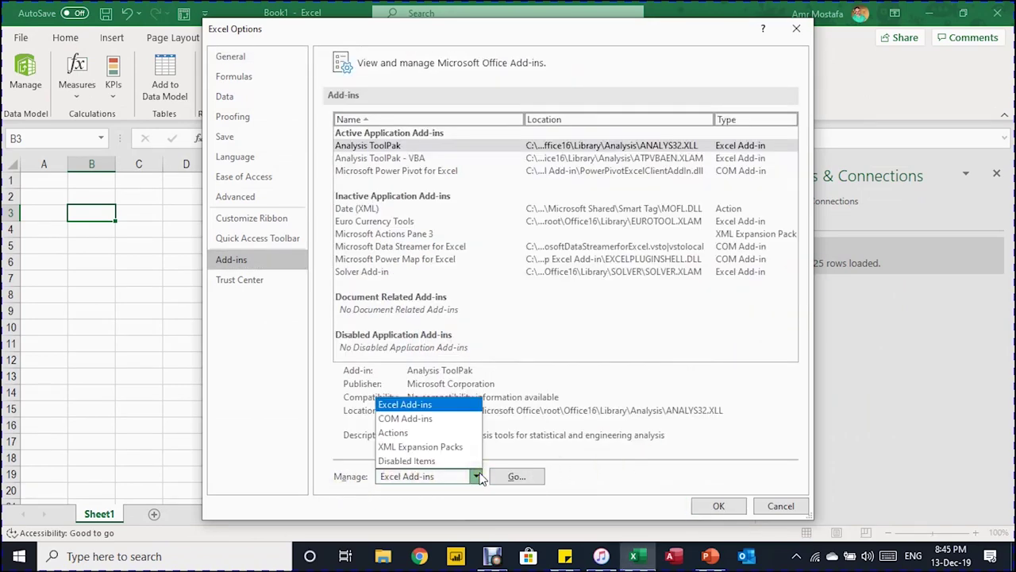
pyautogui.click(435, 418)
pyautogui.click(510, 480)
pyautogui.click(292, 245)
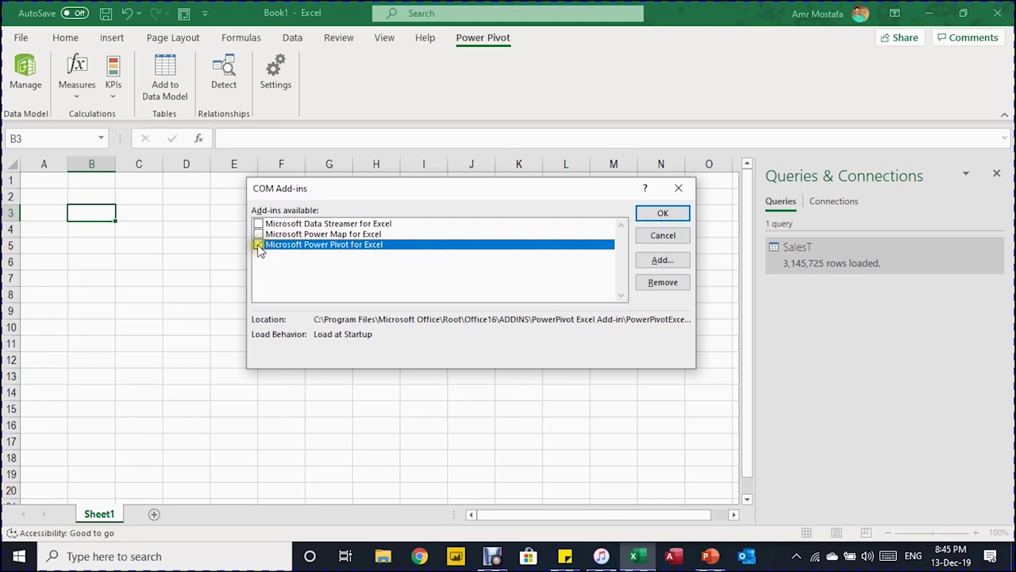
pyautogui.click(667, 215)
# Open the data model in the Power Pivot window and look through the SalesT rows.
pyautogui.click(26, 69)
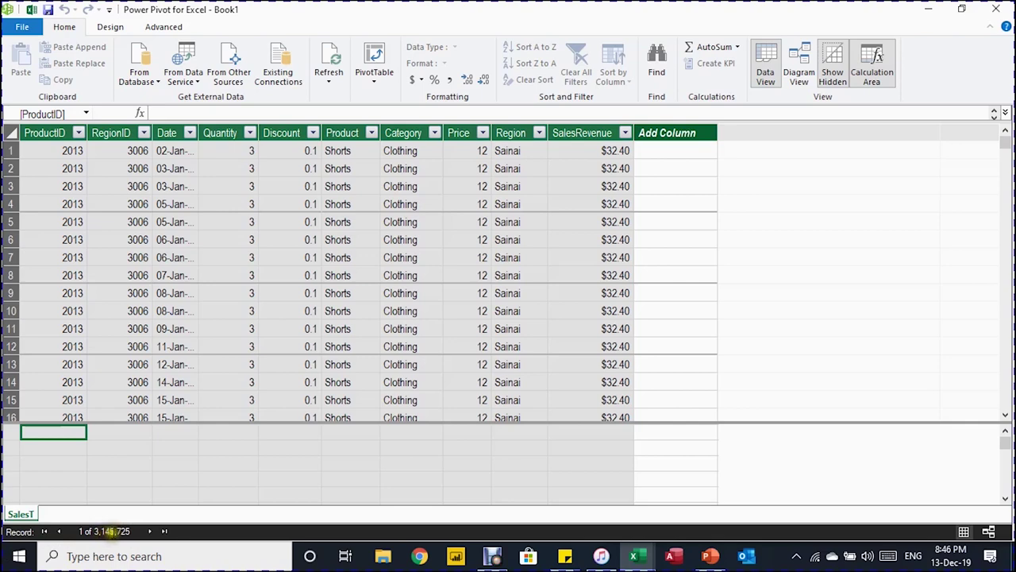
pyautogui.click(447, 266)
pyautogui.scroll(-1, 447, 266)
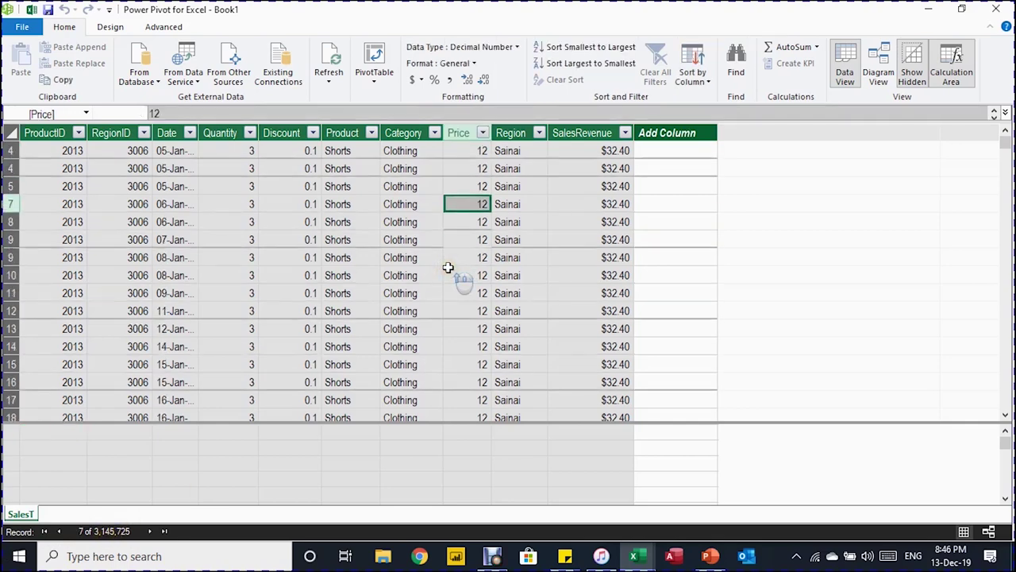
pyautogui.scroll(1, 445, 266)
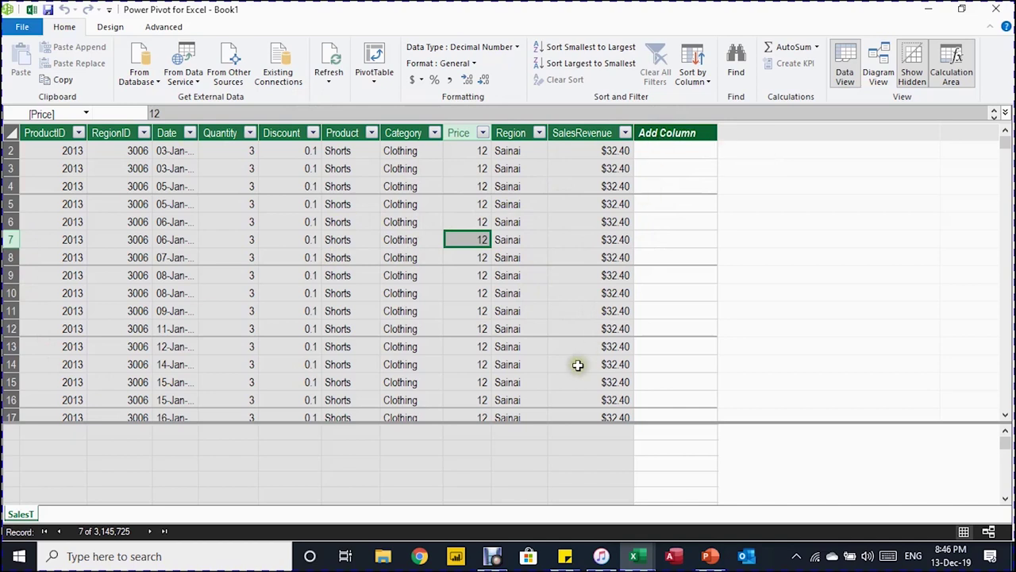
# Widen the Date column and enlarge the calculation area below the SalesT table.
pyautogui.click(475, 449)
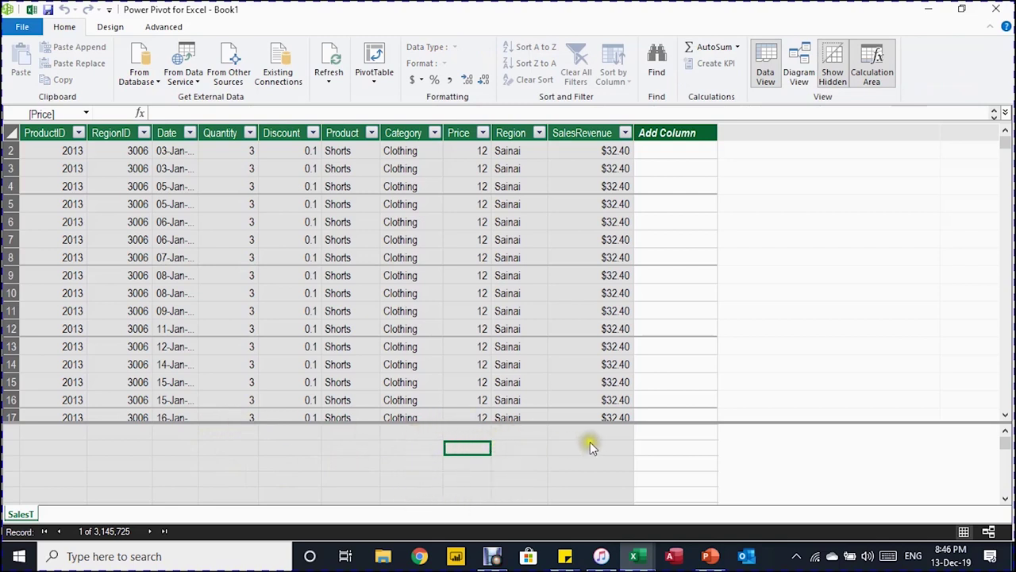
pyautogui.moveTo(199, 133); pyautogui.dragTo(253, 132)
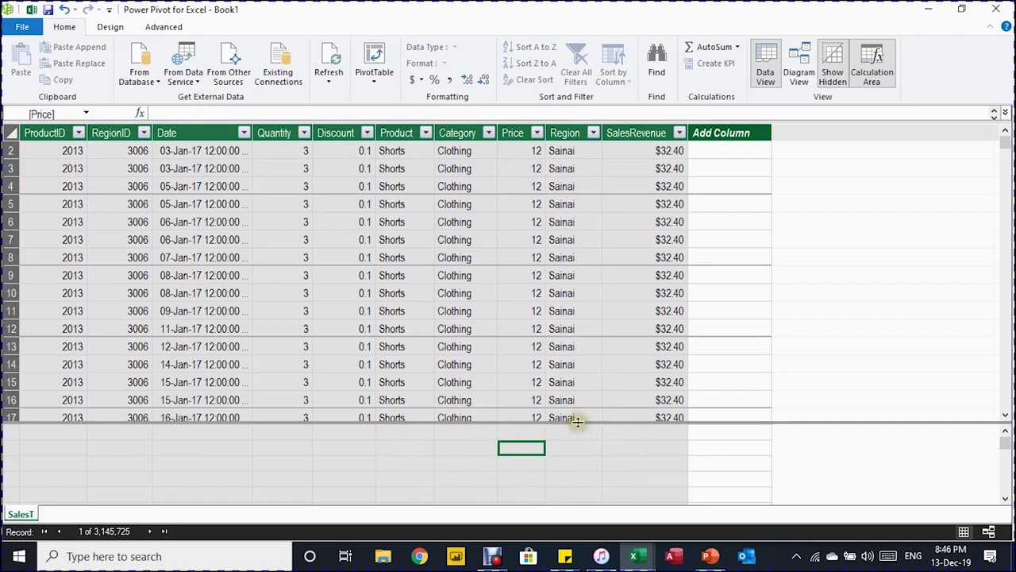
pyautogui.moveTo(578, 421); pyautogui.dragTo(547, 352)
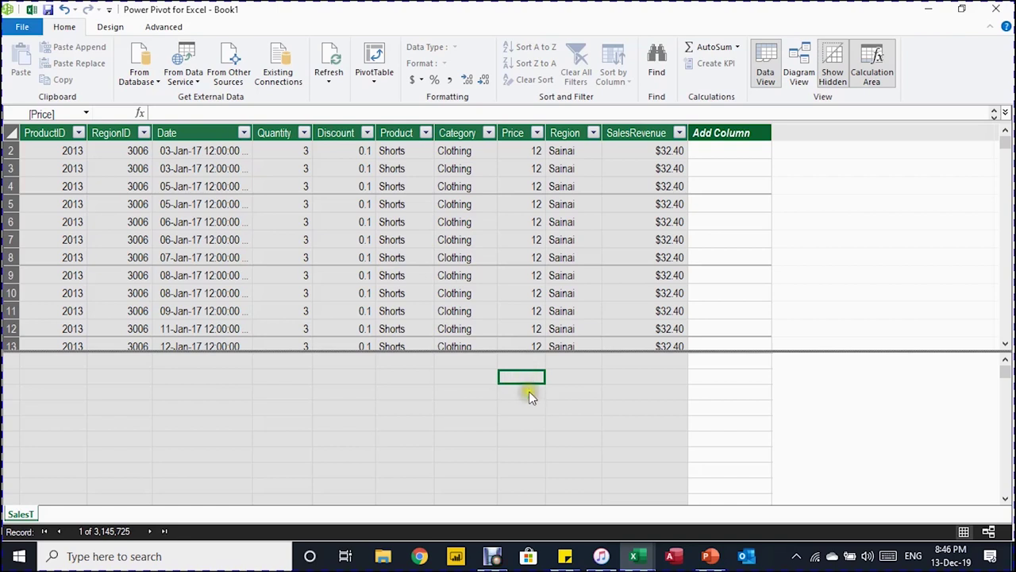
# Create the measure Total Sales Revenue:=SUM(SalesT[SalesRevenue]) in the calculation area under the Price column.
pyautogui.click(178, 110)
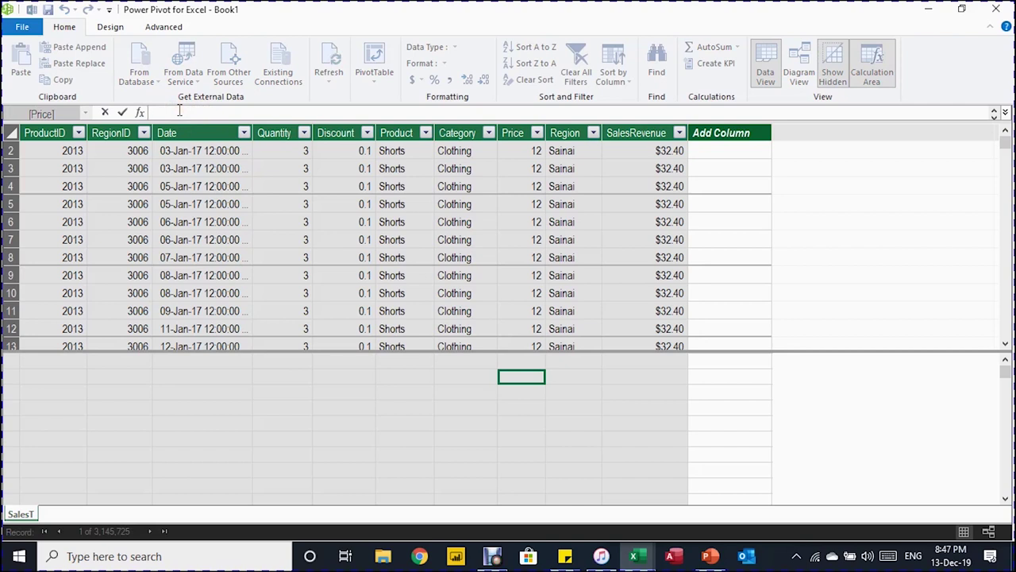
pyautogui.write('Total Sales Revenue')
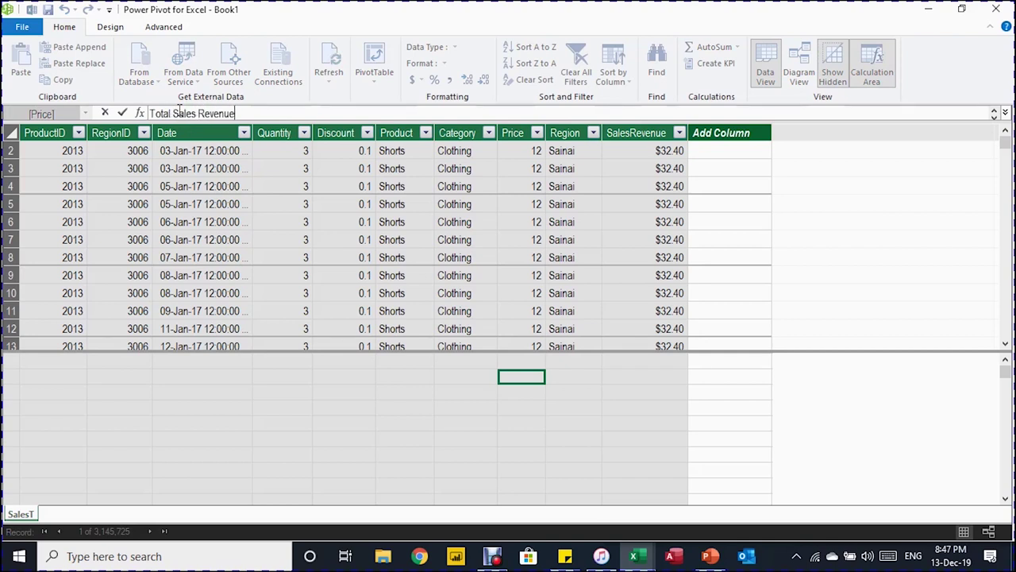
pyautogui.write(': =')
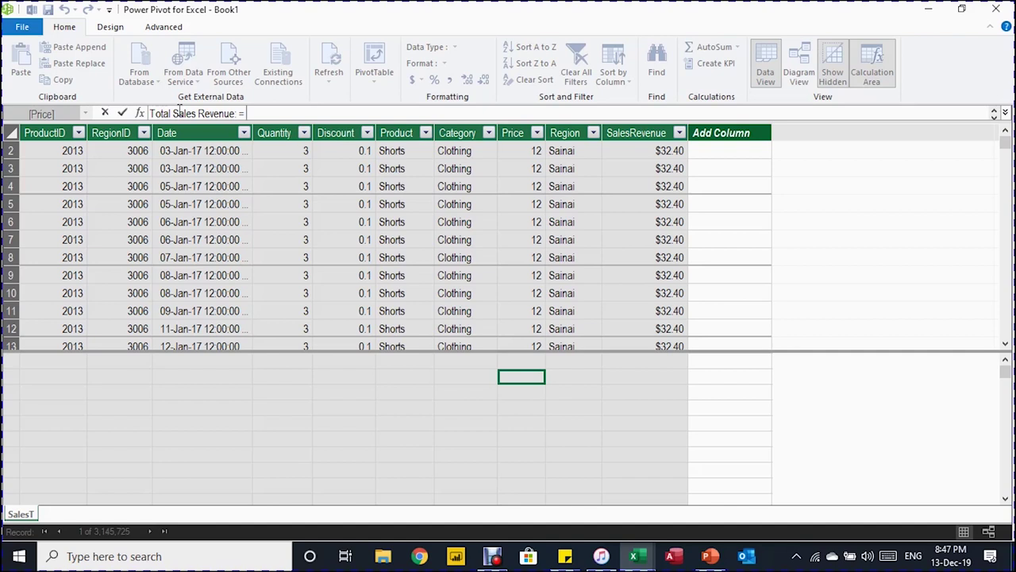
pyautogui.press('BackSpace')
pyautogui.press('BackSpace')
pyautogui.write('=sum')
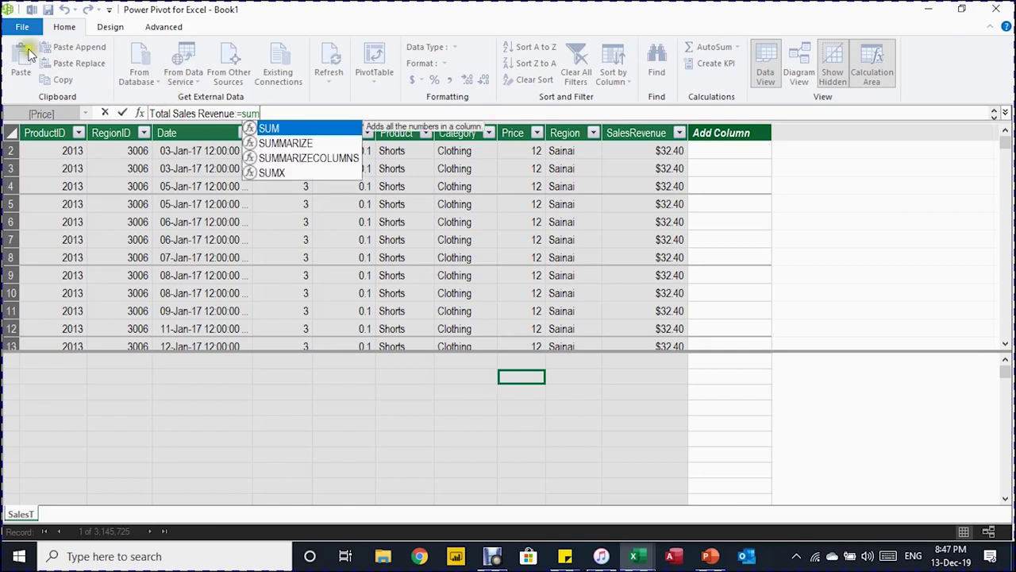
pyautogui.doubleClick(289, 135)
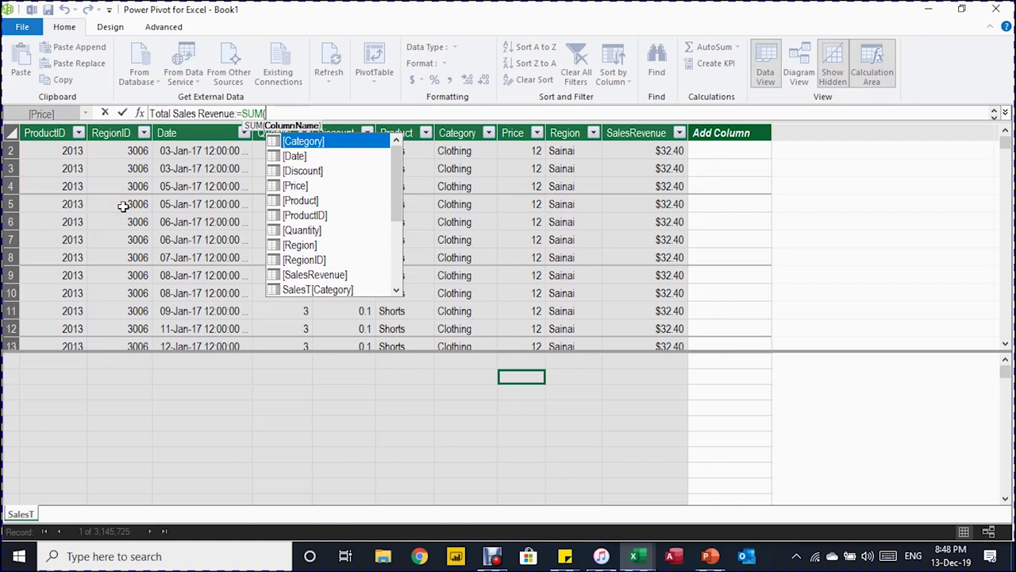
pyautogui.write('salest')
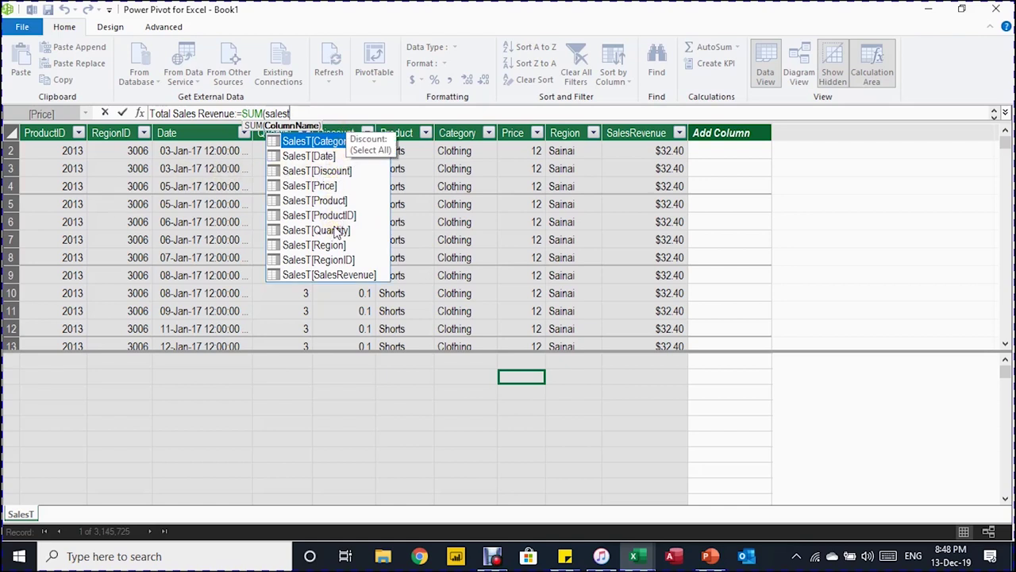
pyautogui.click(337, 275)
pyautogui.doubleClick(337, 275)
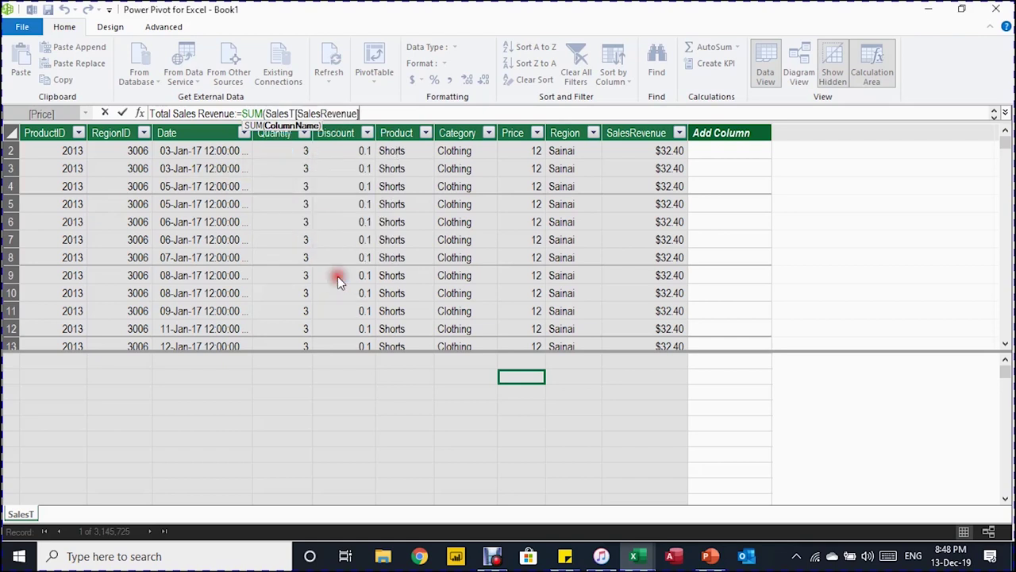
pyautogui.write(')')
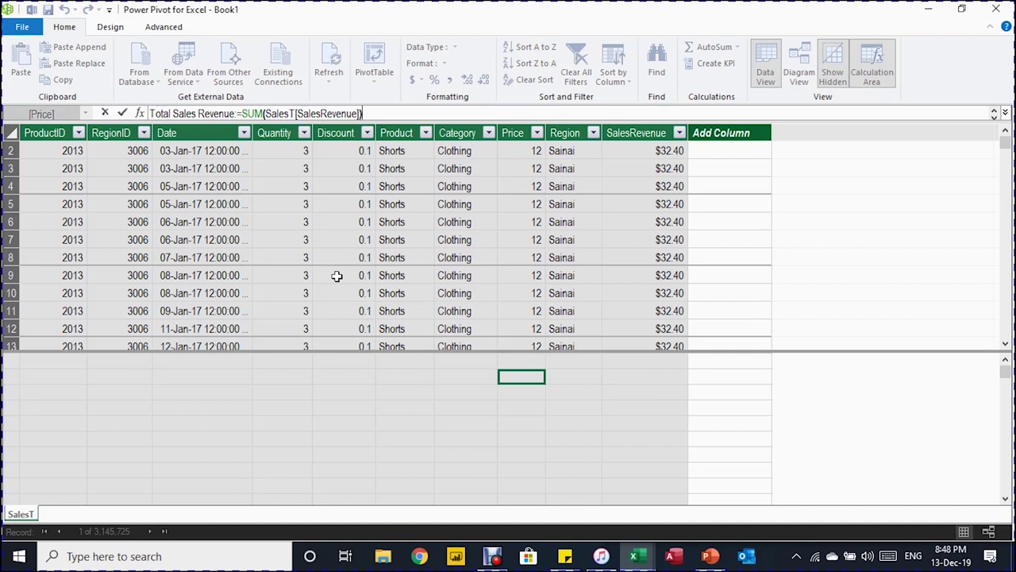
pyautogui.press('Return')
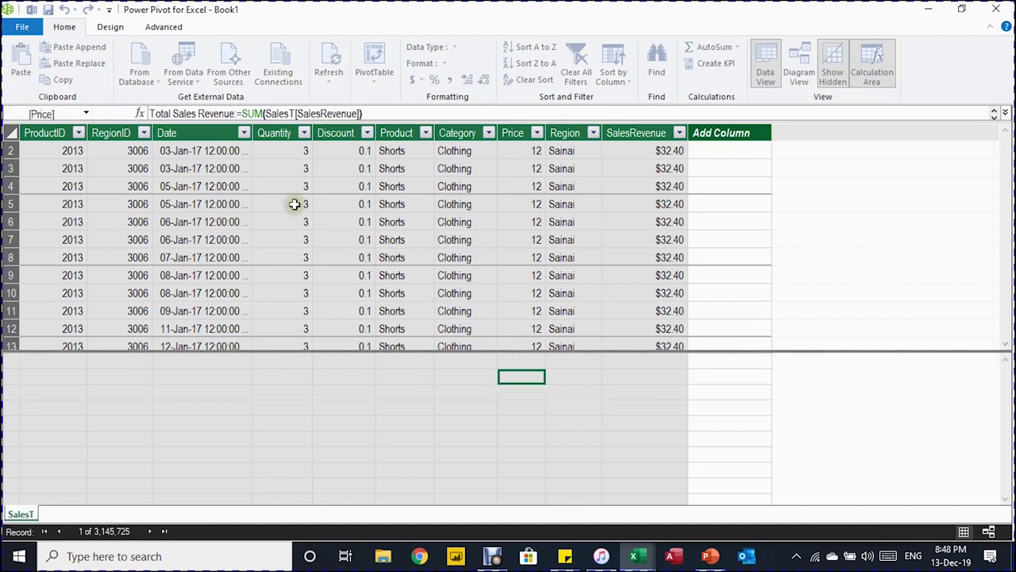
# Widen the Price column and format the Total Sales Revenue measure as $ English (United States) currency without decimals.
pyautogui.moveTo(601, 133); pyautogui.dragTo(666, 135)
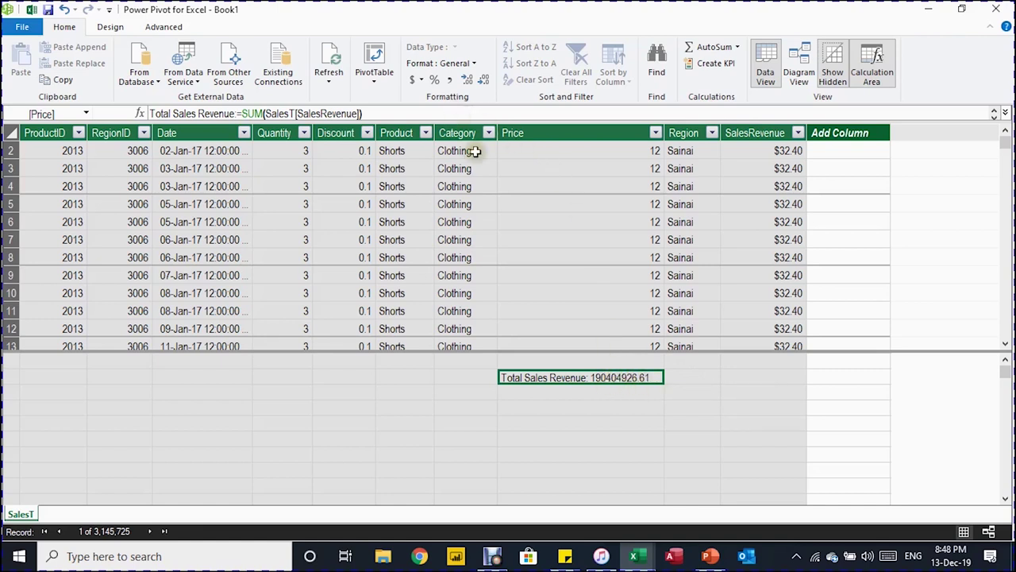
pyautogui.click(422, 82)
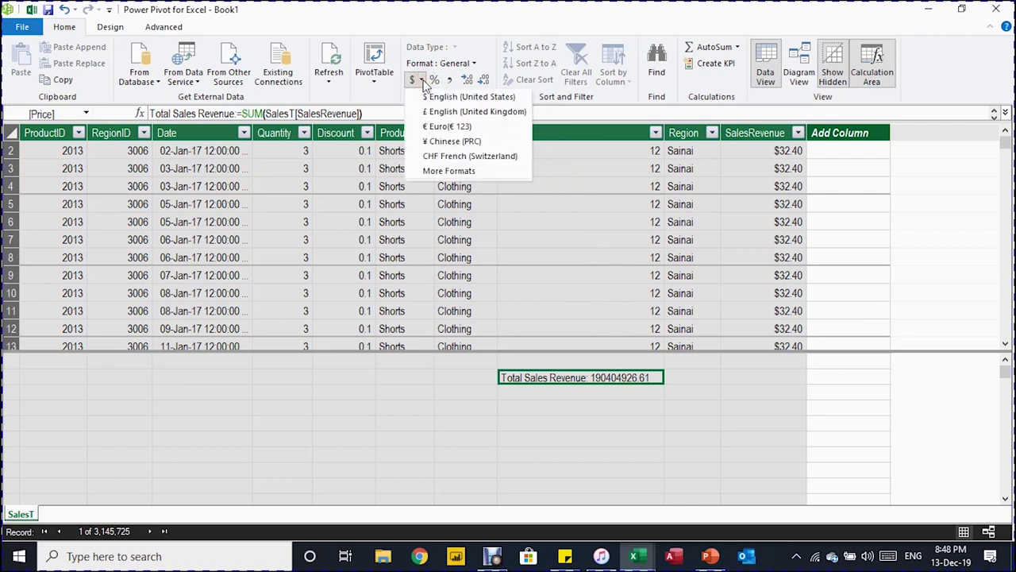
pyautogui.click(437, 97)
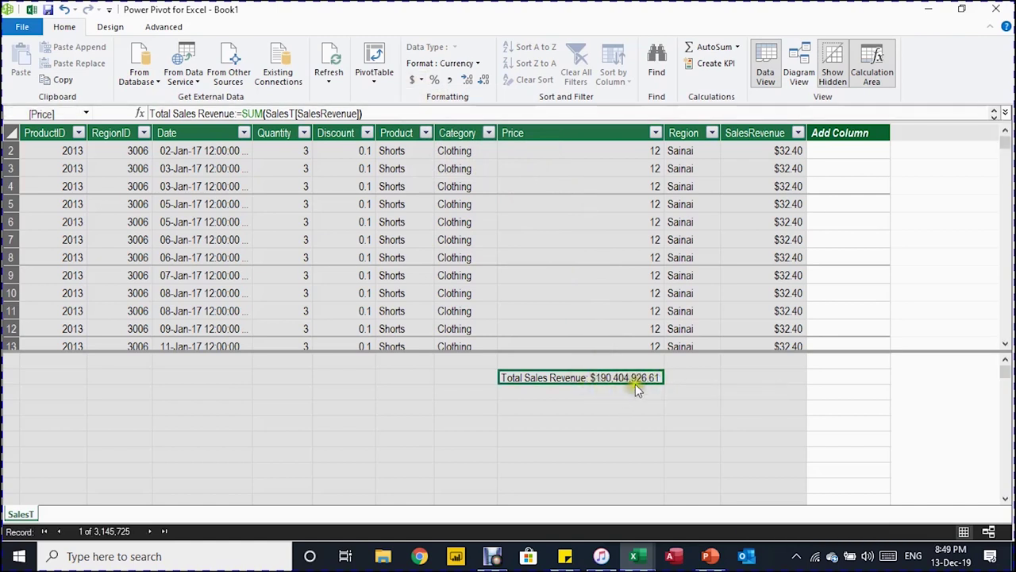
pyautogui.click(484, 81)
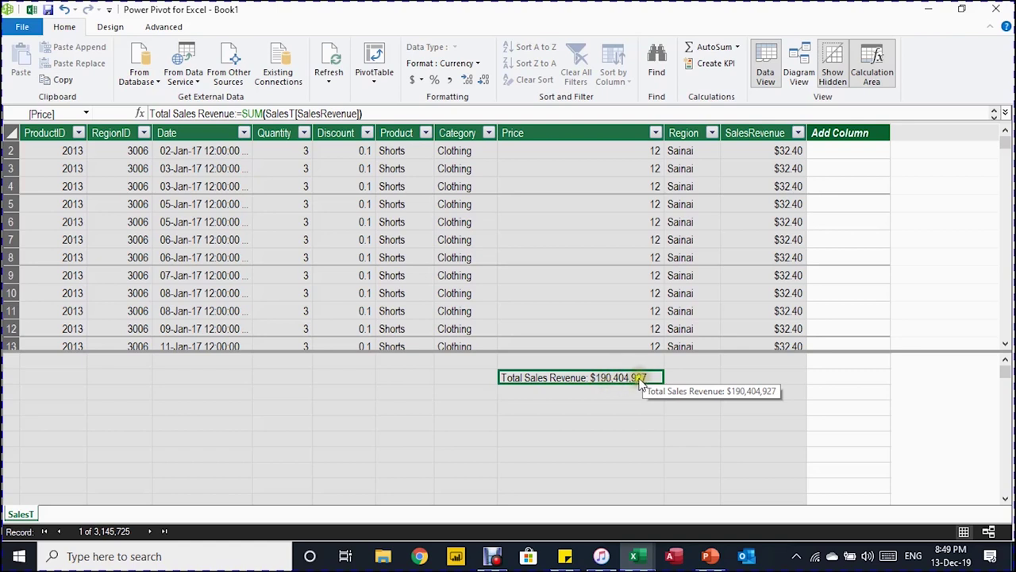
# Create the measure TotalQ:=SUM(SalesT[Quantity]) in the calculation area directly below Total Sales Revenue.
pyautogui.click(612, 397)
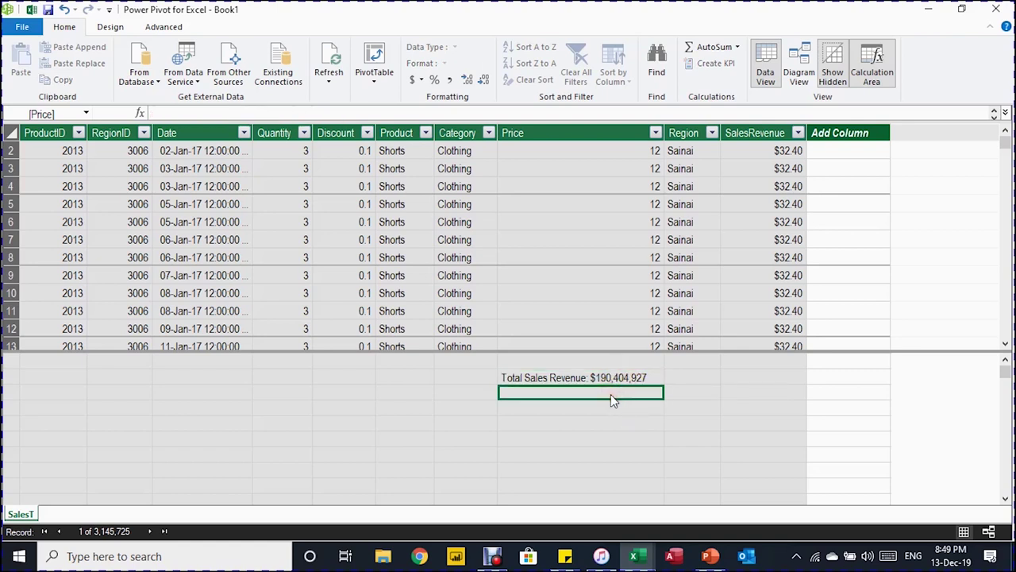
pyautogui.write('TotalQ:=')
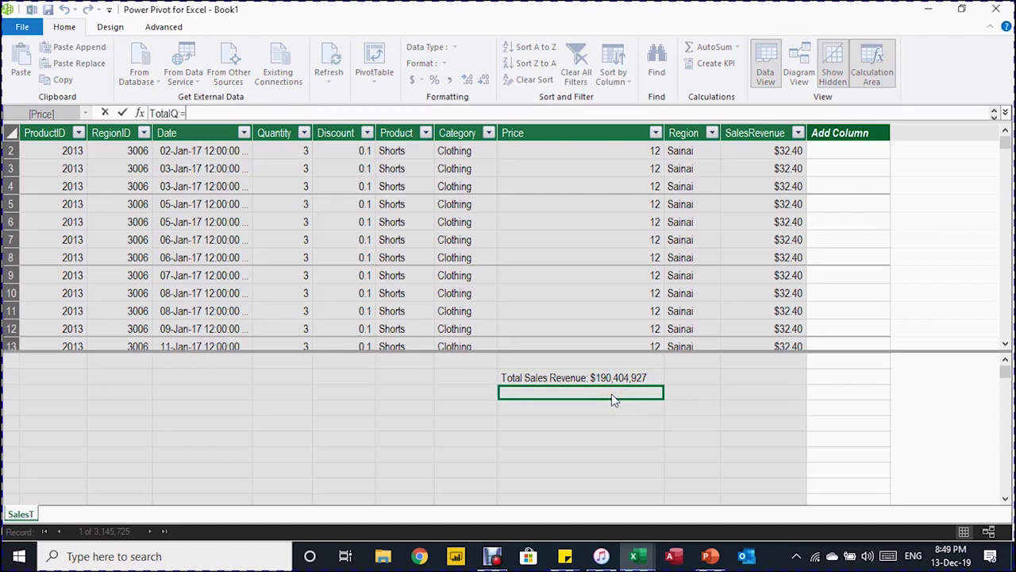
pyautogui.write('SUM(')
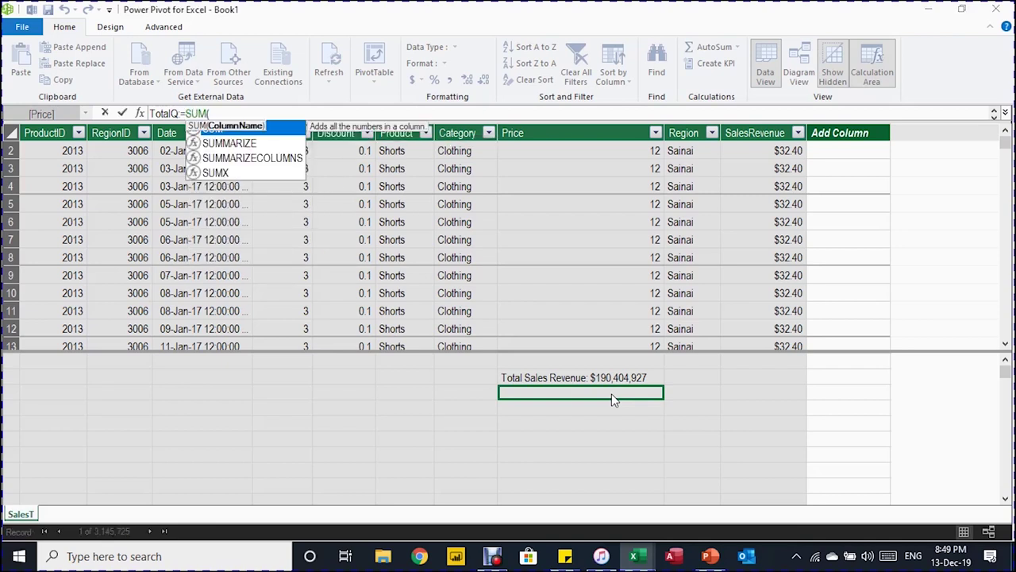
pyautogui.write('sale')
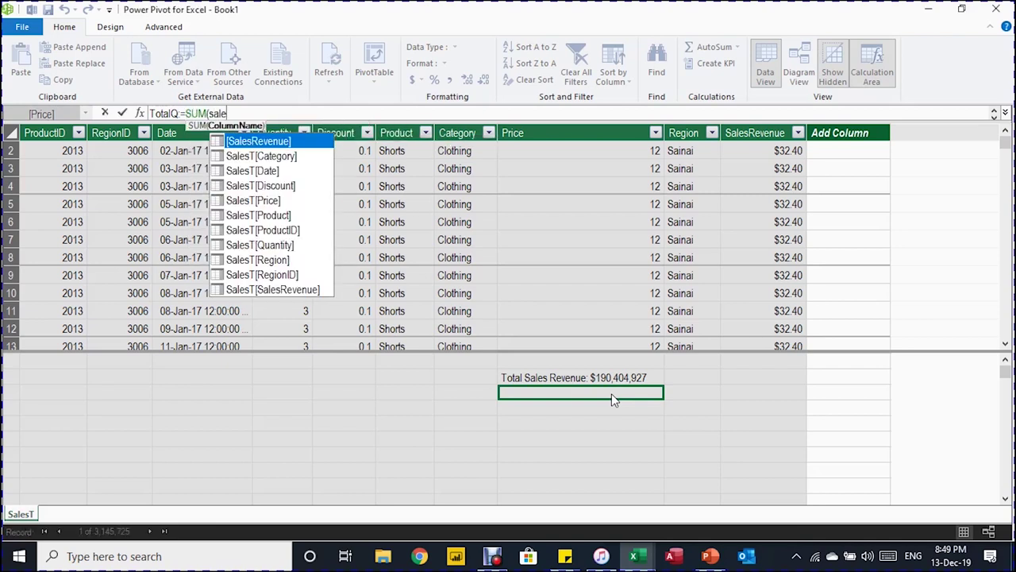
pyautogui.press('Down')
pyautogui.press('Down')
pyautogui.press('Down')
pyautogui.press('Down')
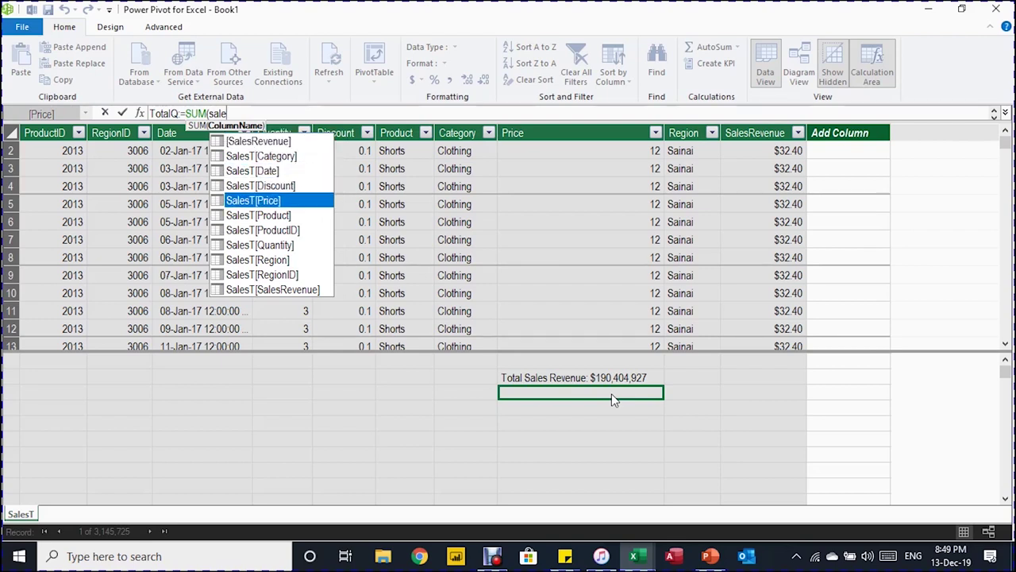
pyautogui.press('Down')
pyautogui.press('Down')
pyautogui.press('Down')
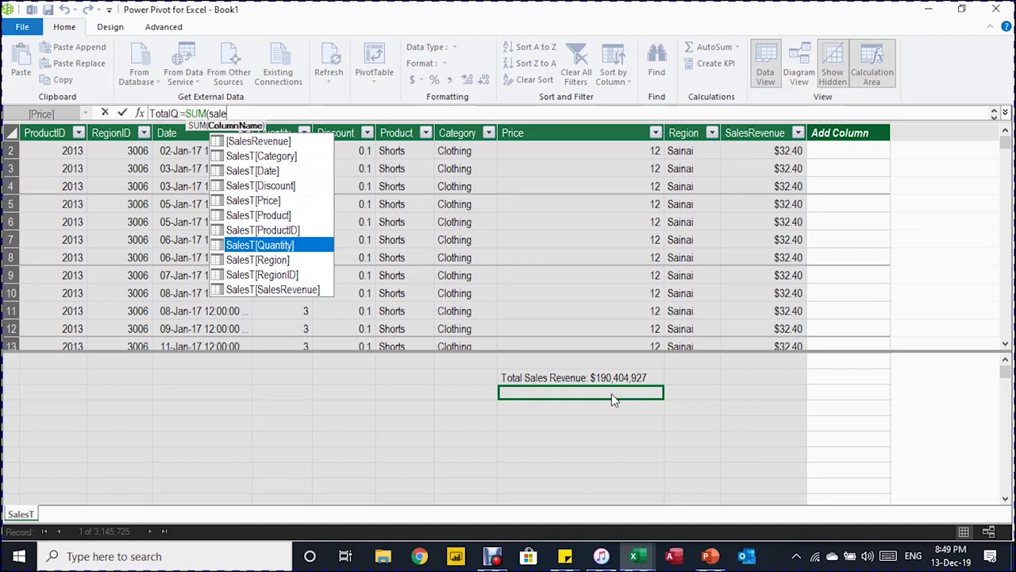
pyautogui.press('Tab')
pyautogui.write(')')
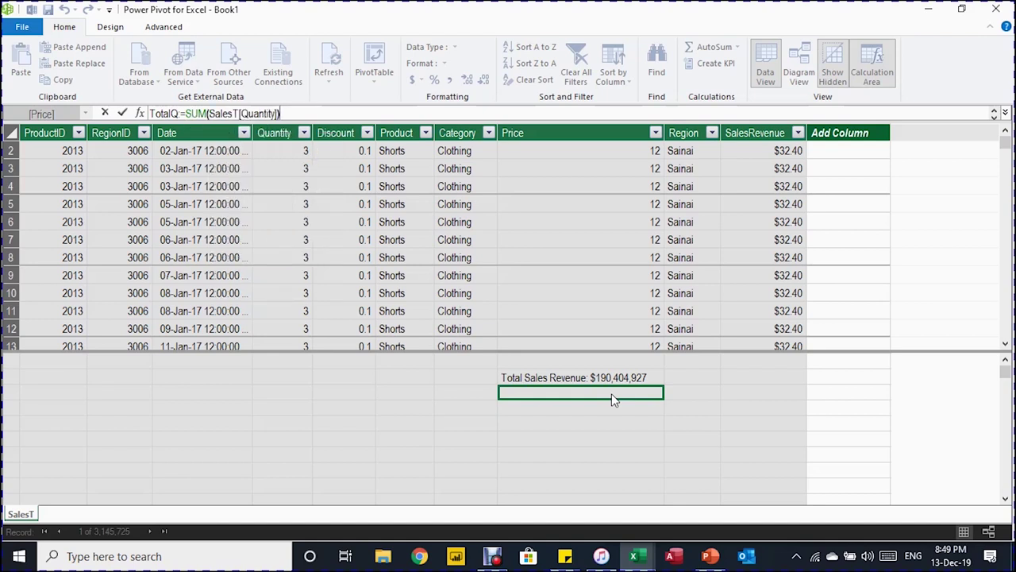
pyautogui.press('Return')
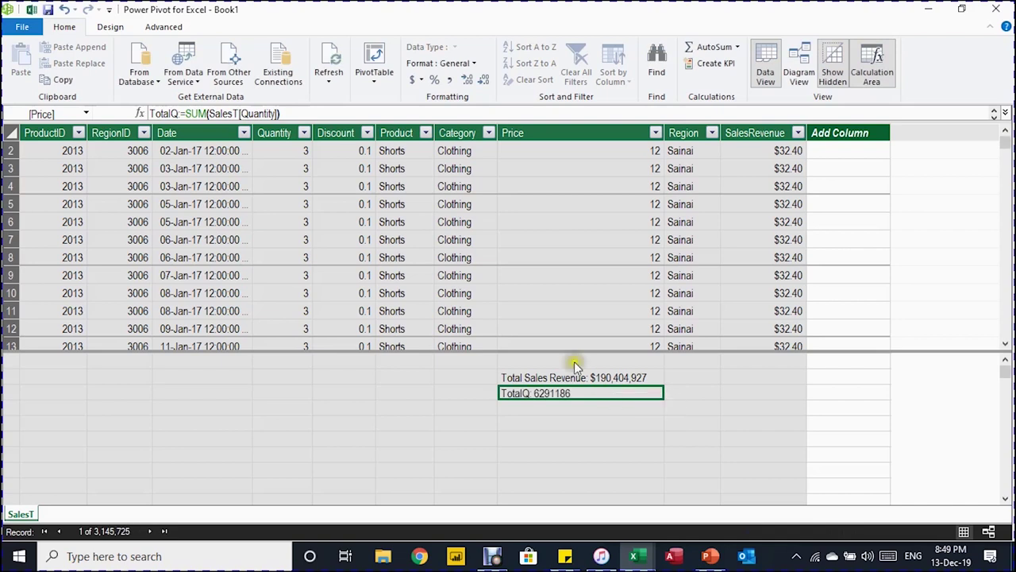
# Format the TotalQ measure with a thousands separator and no decimals.
pyautogui.click(449, 80)
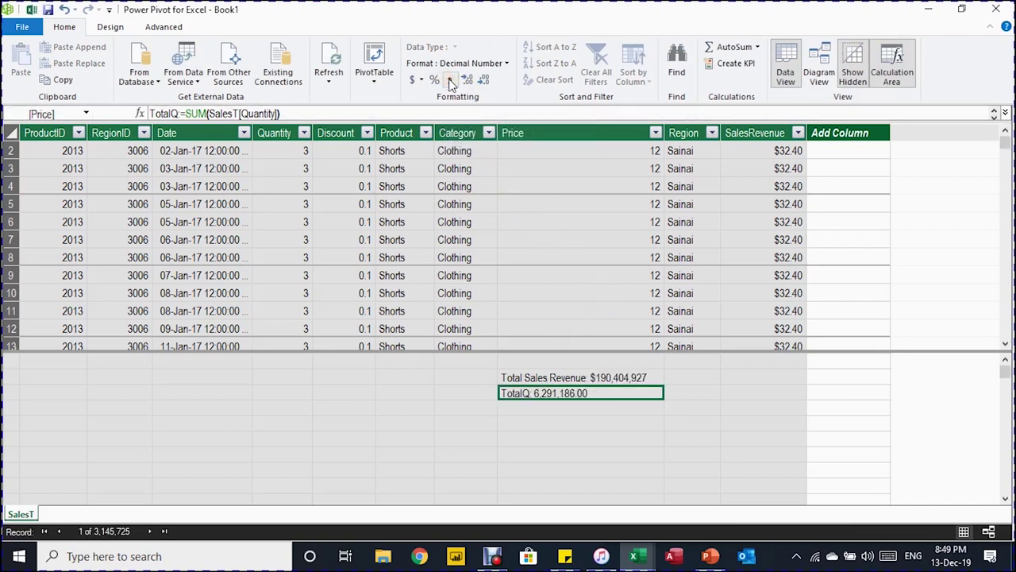
pyautogui.click(484, 80)
pyautogui.click(484, 81)
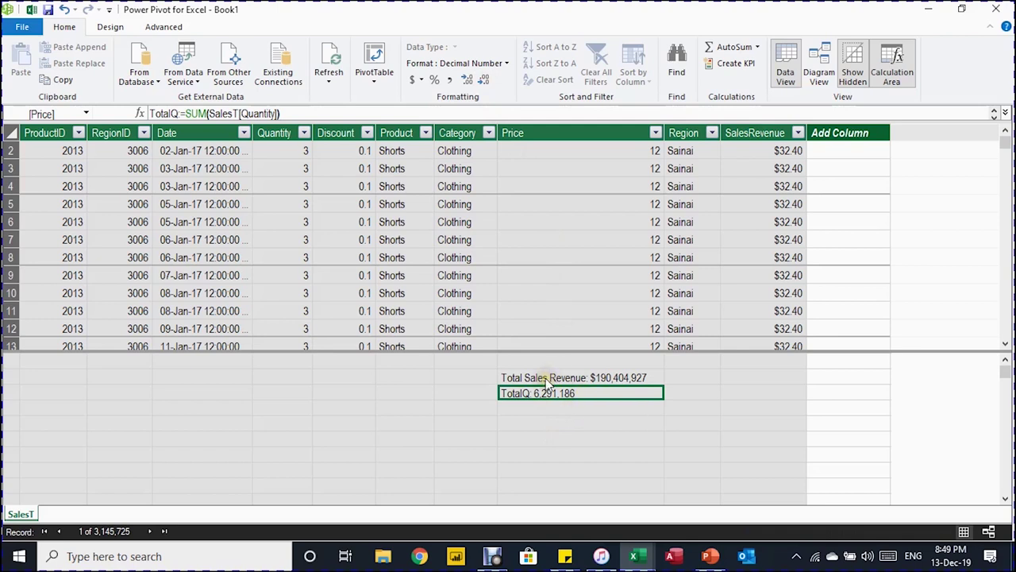
# Create the measure Average Price:=[Total Sales Revenue]/[TotalQ] in the calculation area directly below TotalQ.
pyautogui.click(560, 410)
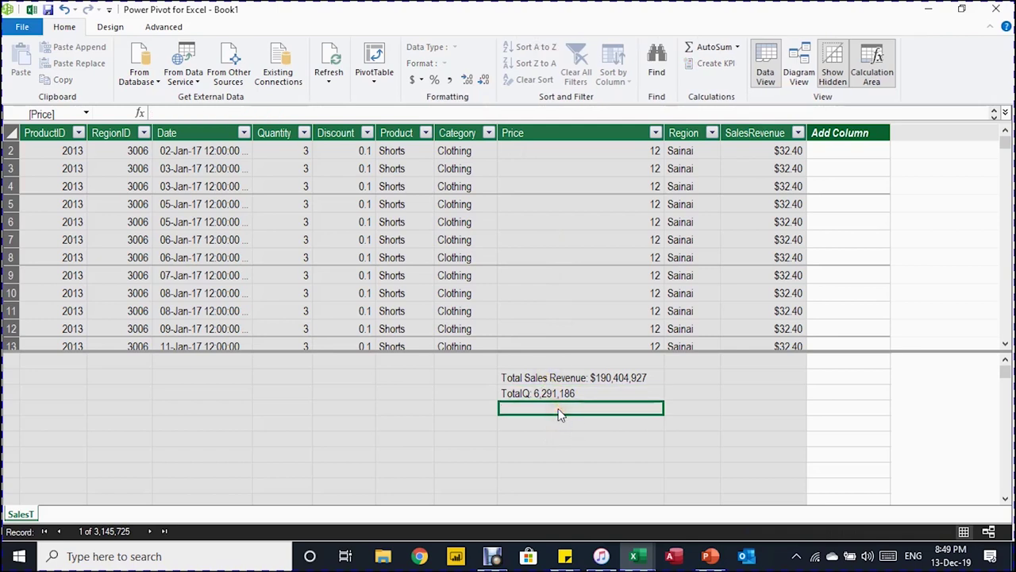
pyautogui.write('Average Price:=')
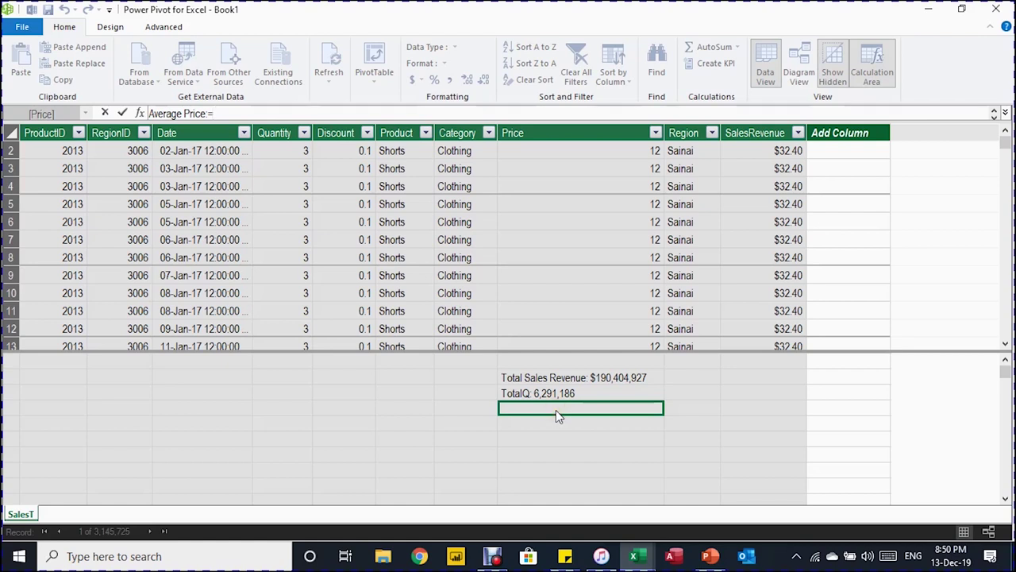
pyautogui.write('[')
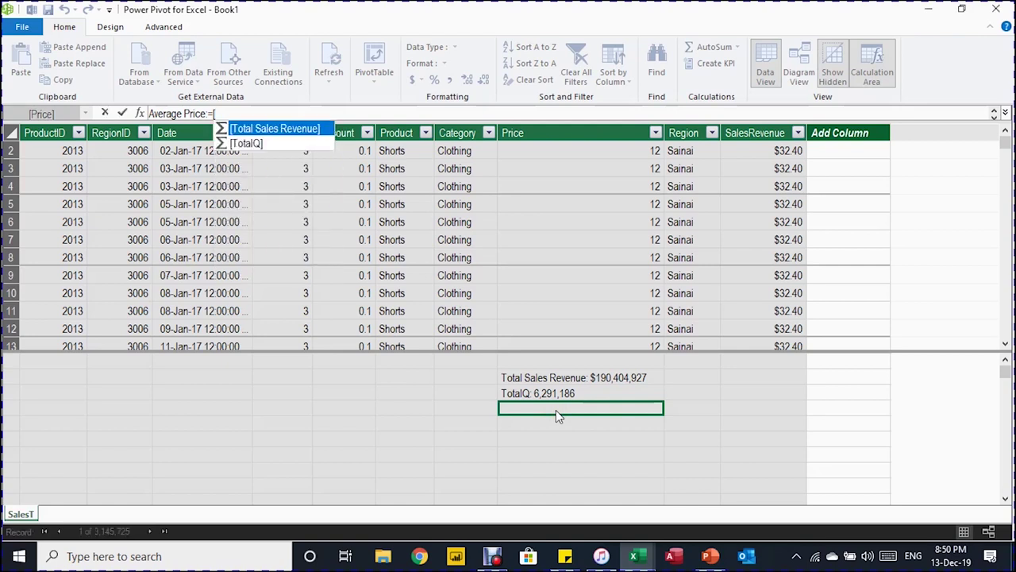
pyautogui.doubleClick(275, 129)
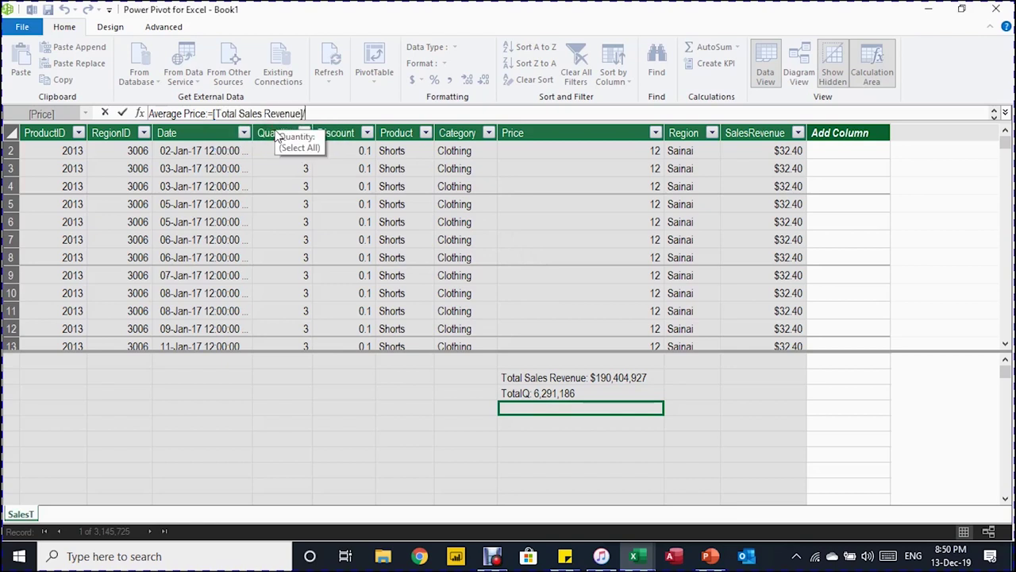
pyautogui.write('/[')
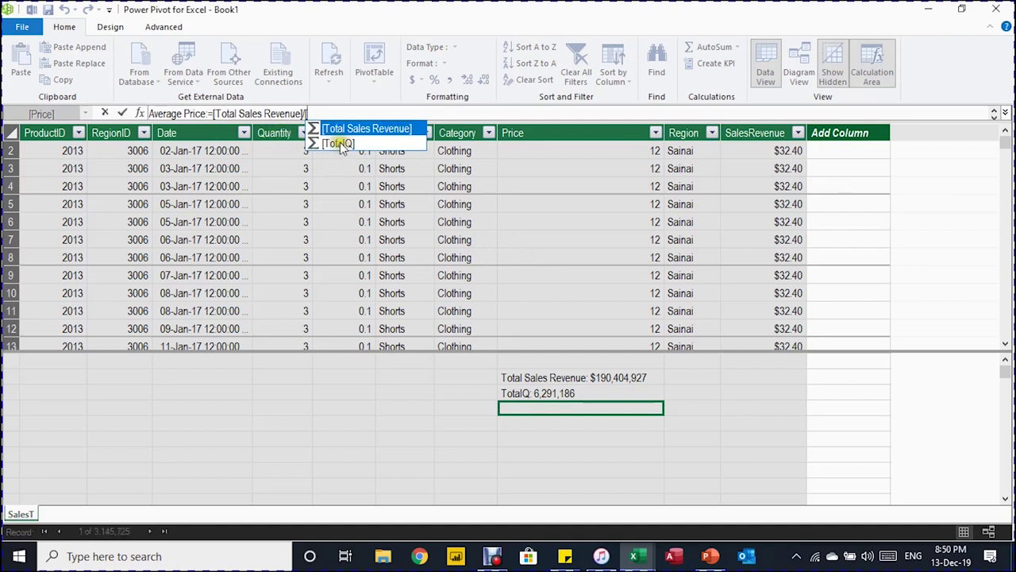
pyautogui.doubleClick(339, 144)
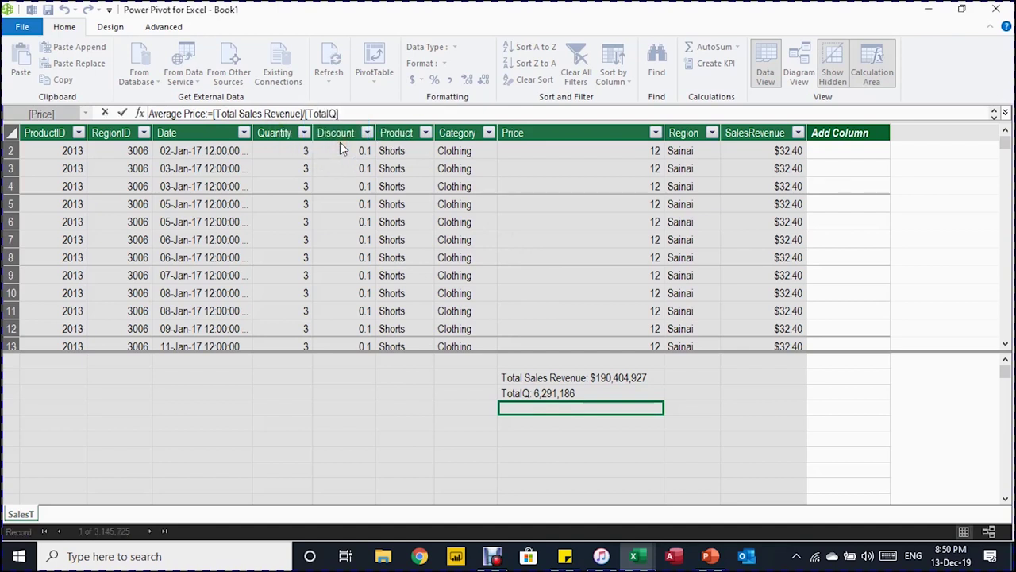
pyautogui.press('Return')
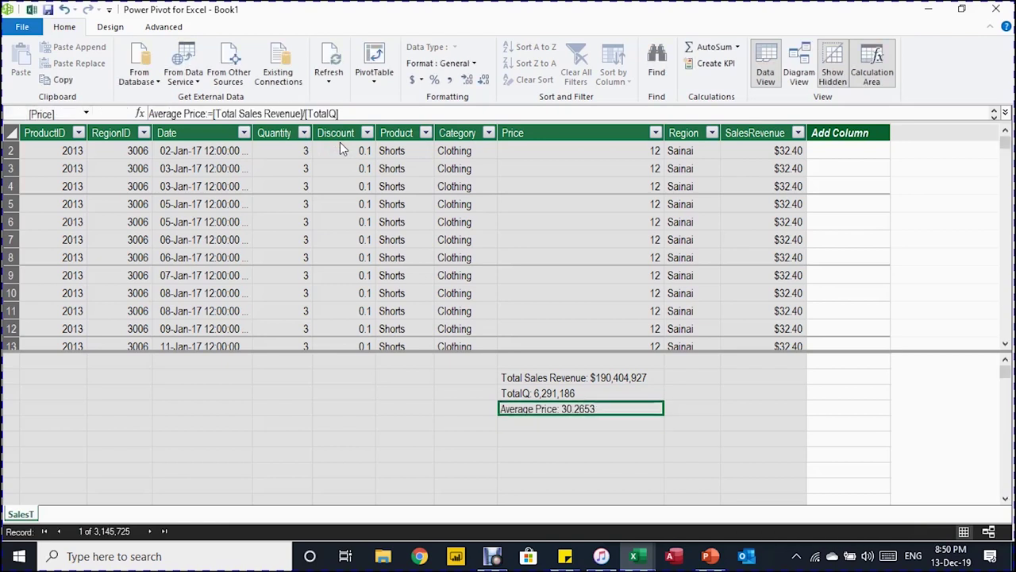
# Format the Average Price measure to show two decimals.
pyautogui.click(485, 80)
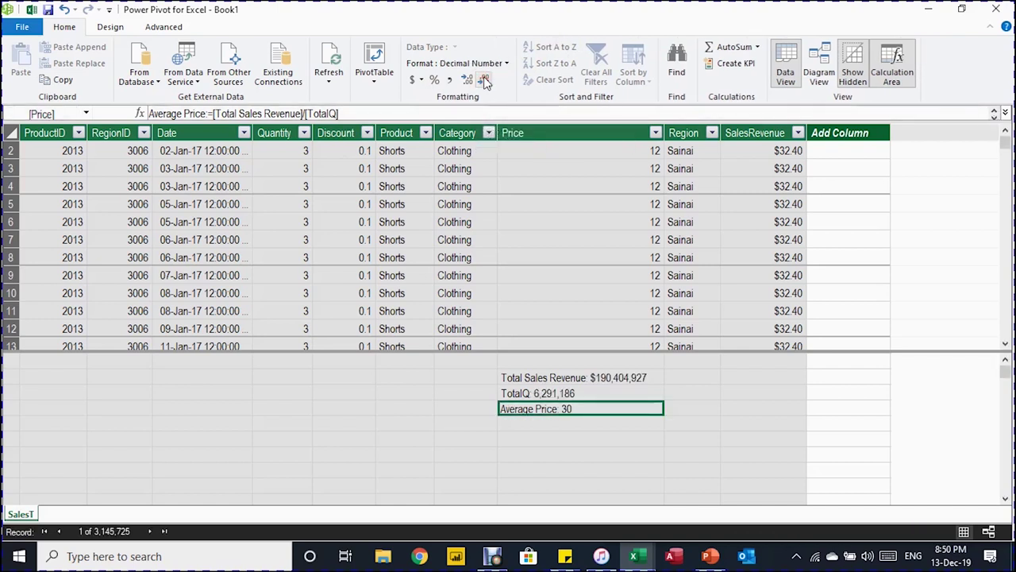
pyautogui.click(470, 80)
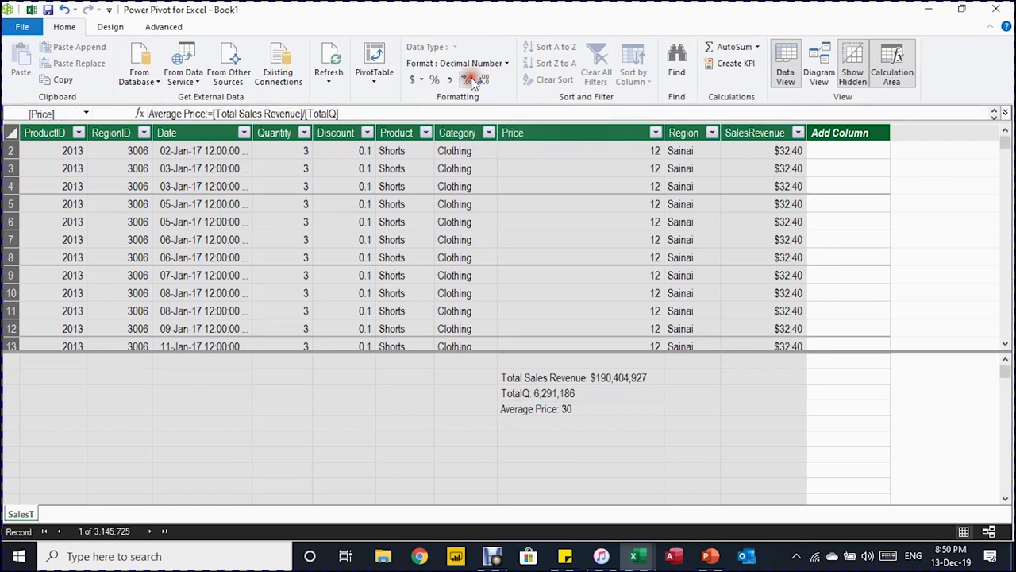
pyautogui.click(560, 424)
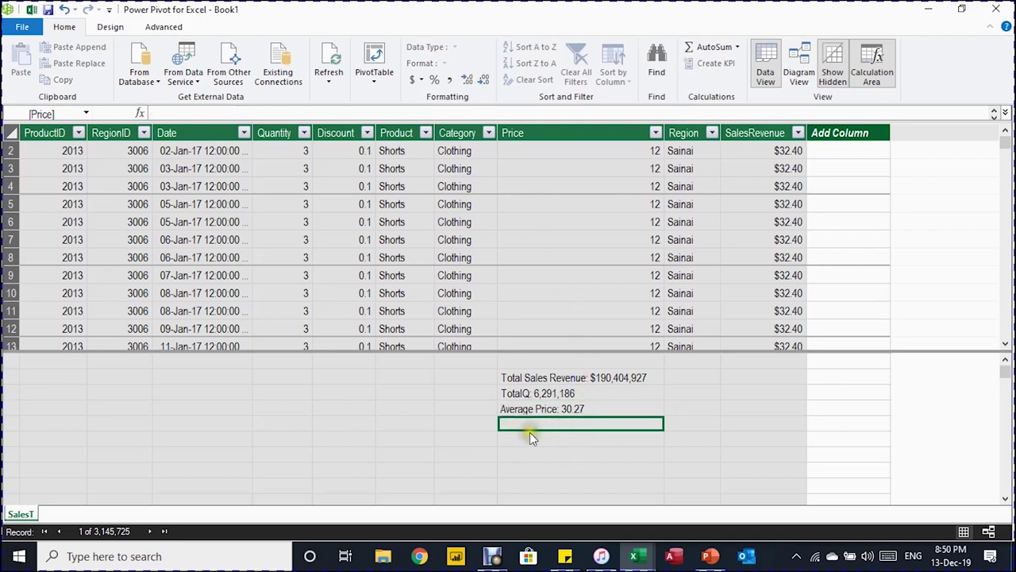
# Switch between the Power Pivot window and the Book1 workbook in Excel, finishing in the workbook.
pyautogui.moveTo(633, 556)
pyautogui.click(539, 471)
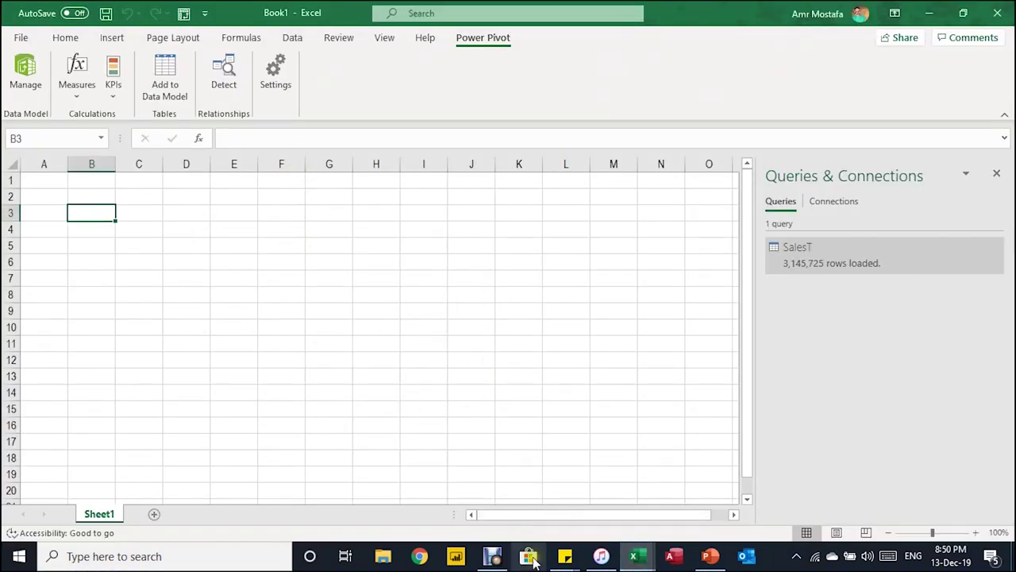
pyautogui.moveTo(633, 555)
pyautogui.click(656, 486)
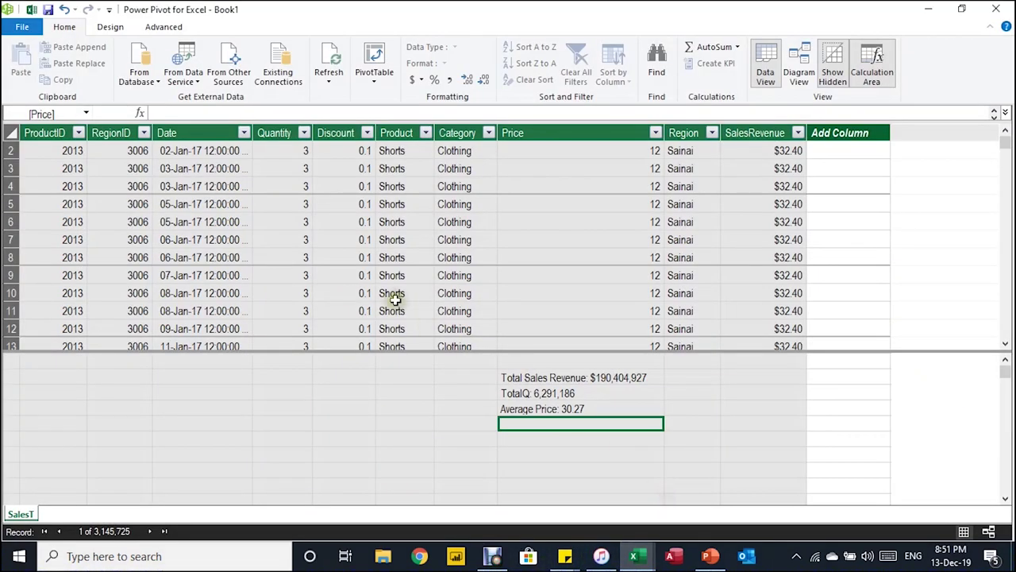
pyautogui.hotkey('alt', 'Tab')
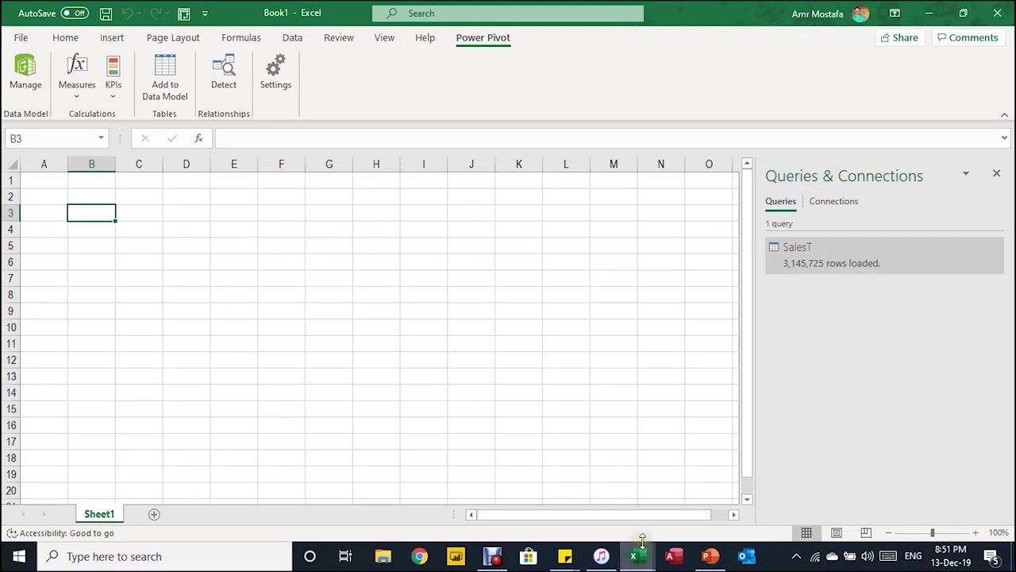
pyautogui.moveTo(635, 560)
pyautogui.click(695, 500)
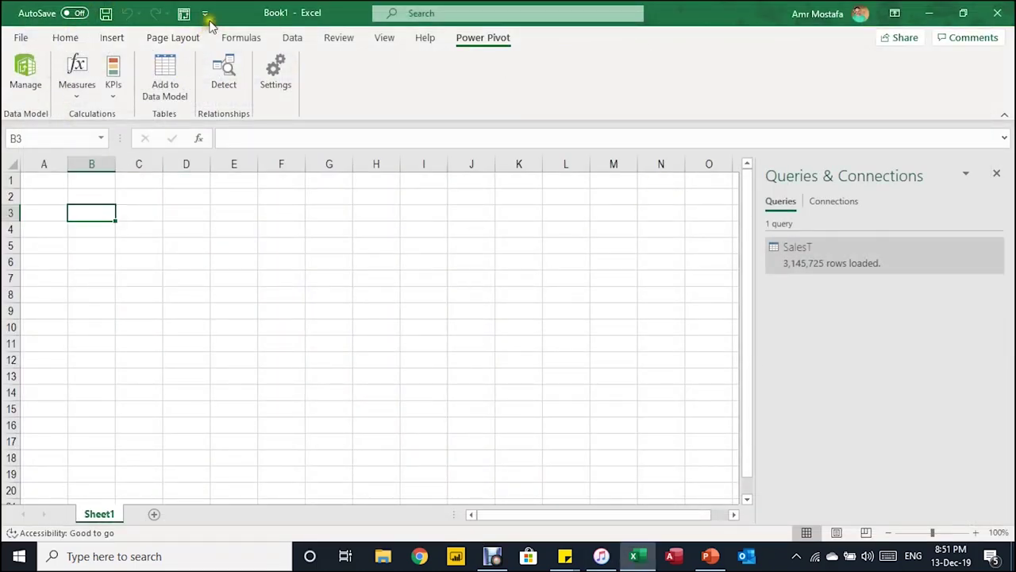
pyautogui.click(109, 14)
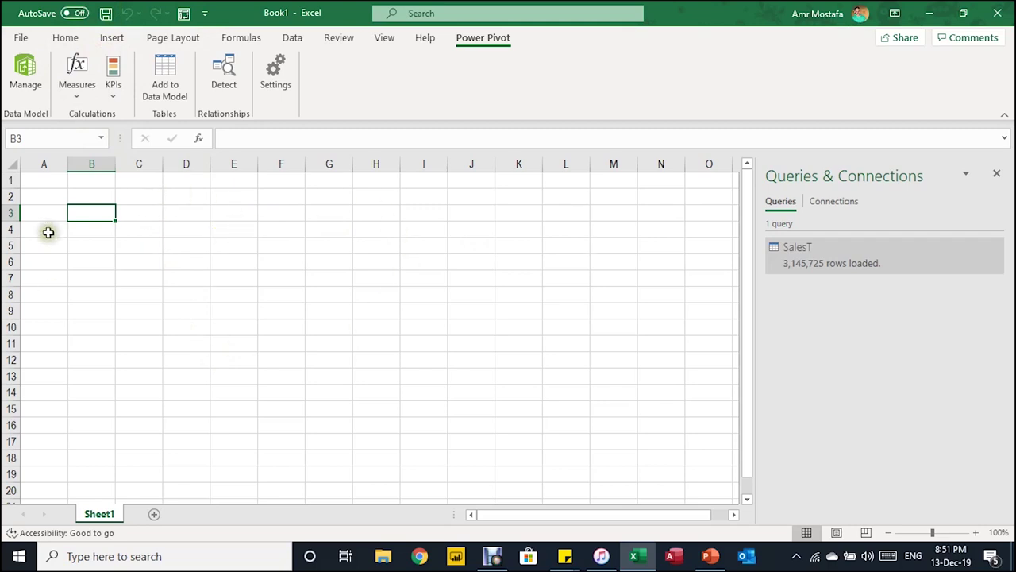
# Reopen the data model in the Power Pivot window and close that window again.
pyautogui.click(28, 86)
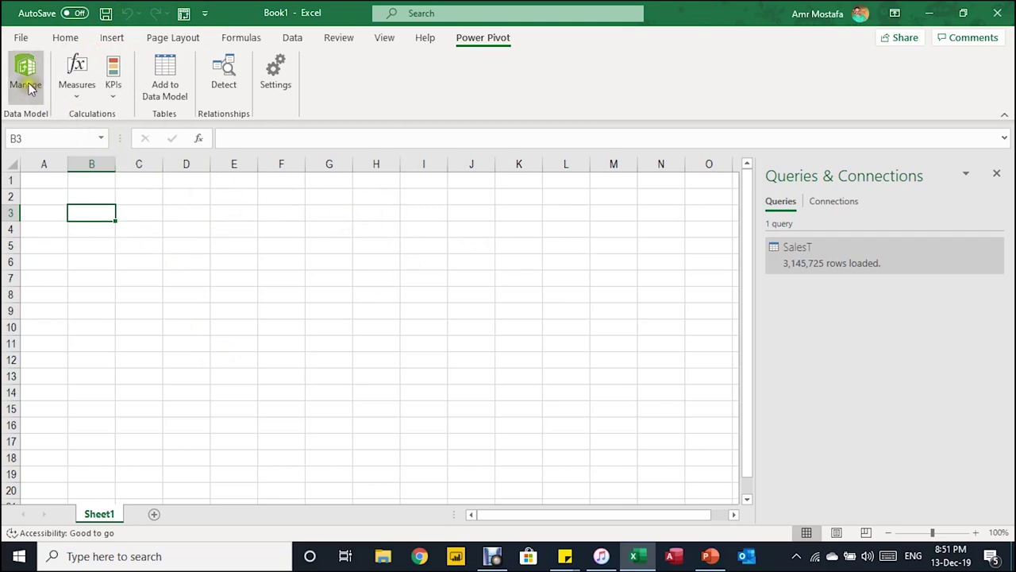
pyautogui.click(27, 86)
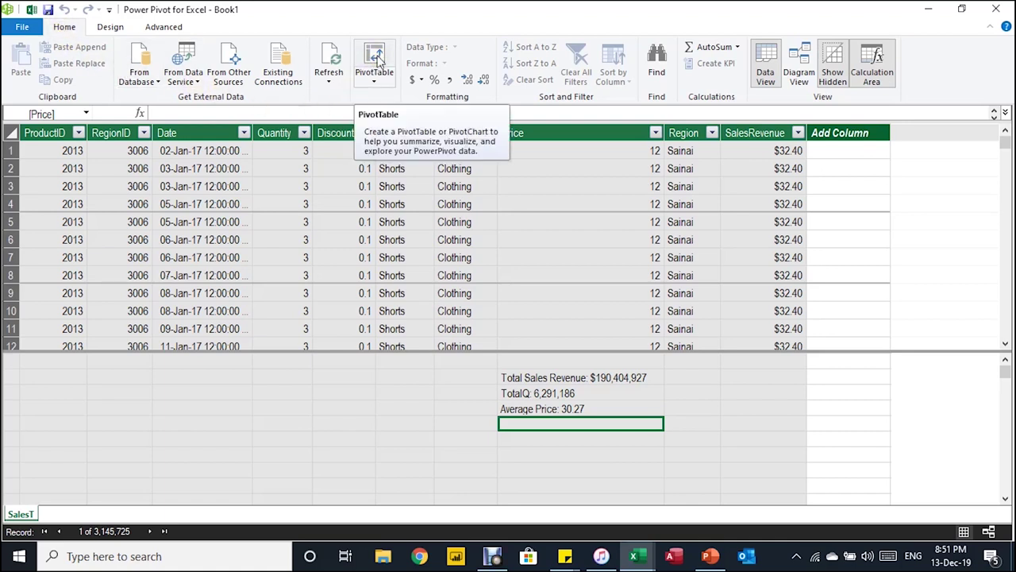
pyautogui.click(996, 9)
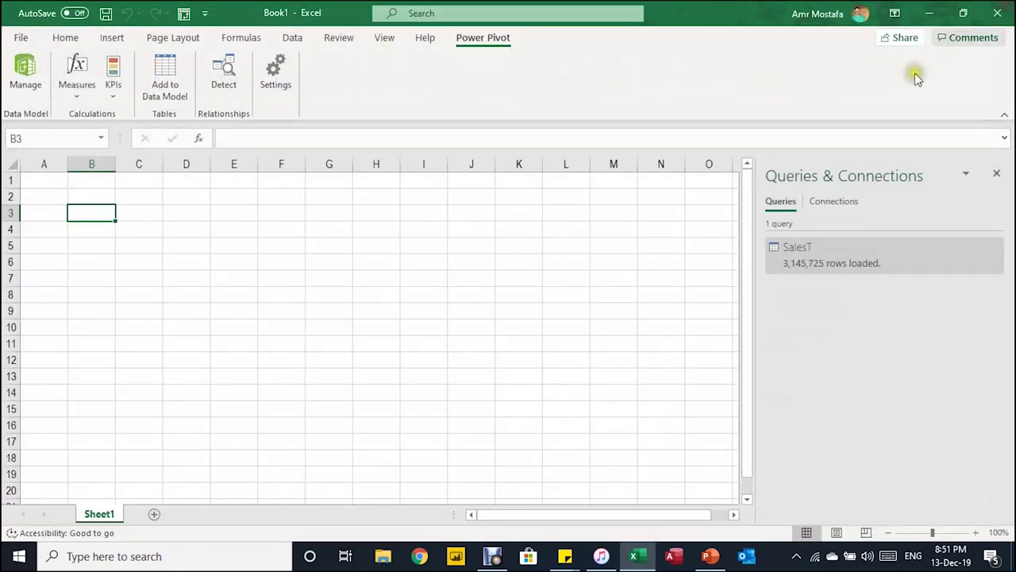
# Insert a PivotTable based on the workbook's Data Model in the existing worksheet at Sheet1!$B$3.
pyautogui.click(112, 39)
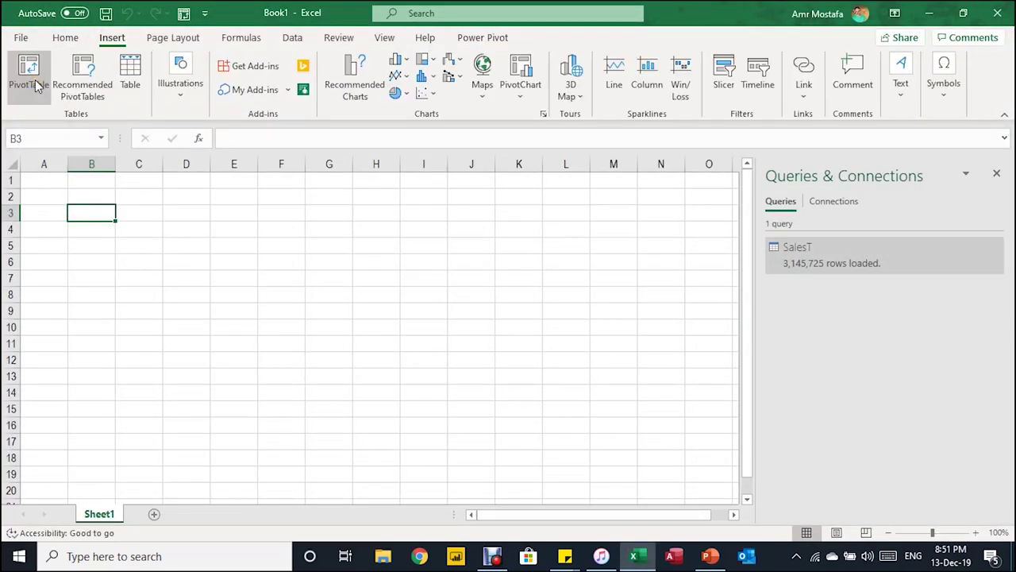
pyautogui.click(35, 86)
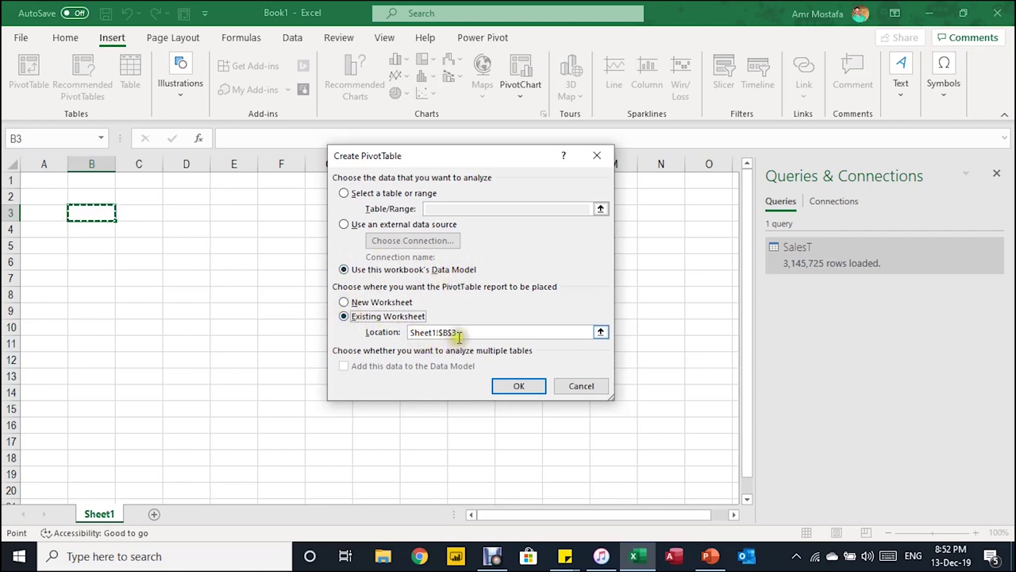
pyautogui.click(520, 389)
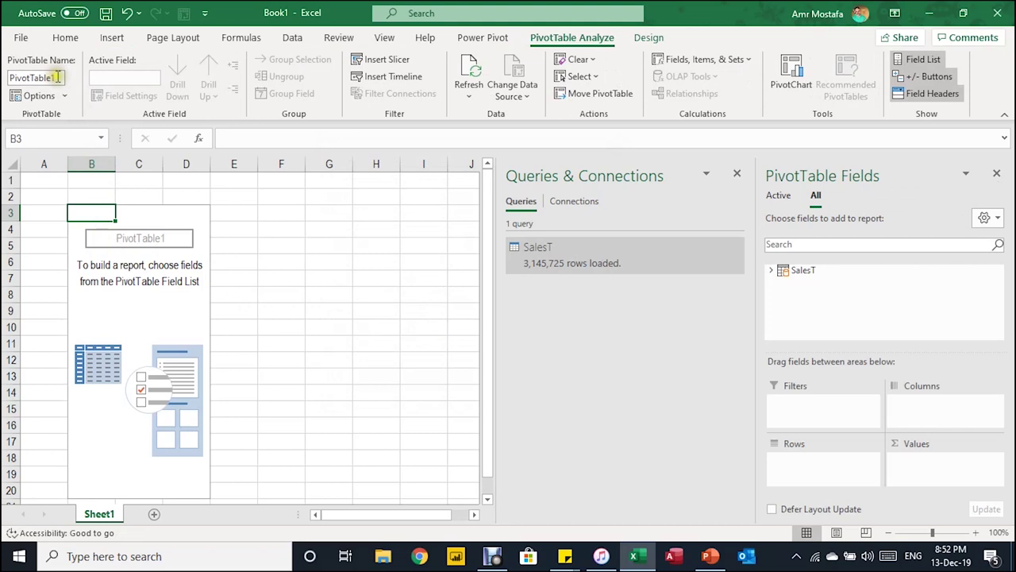
# Rename the PivotTable as SalesReport.
pyautogui.moveTo(10, 77); pyautogui.dragTo(66, 81)
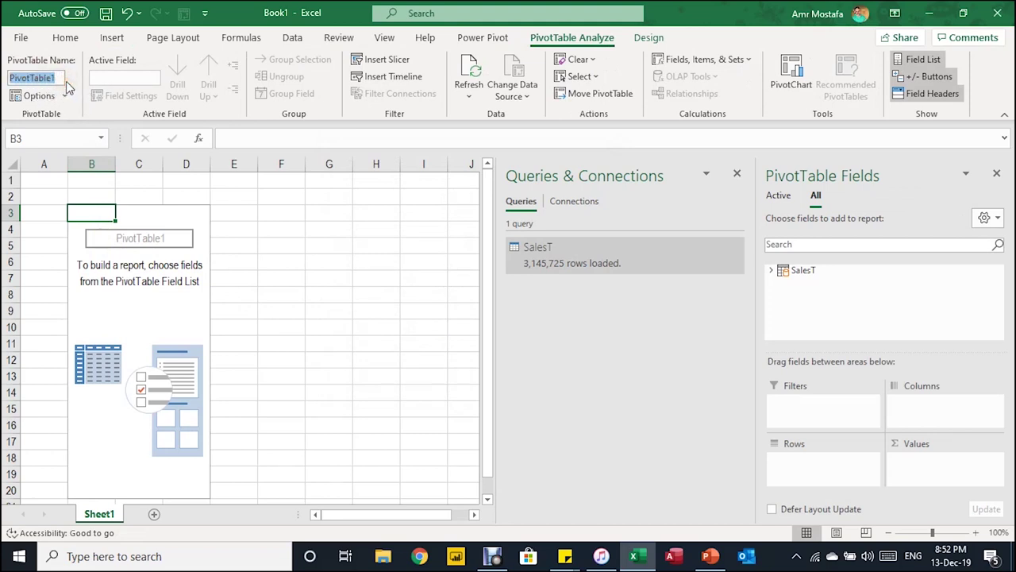
pyautogui.write('SalesReport')
pyautogui.press('Return')
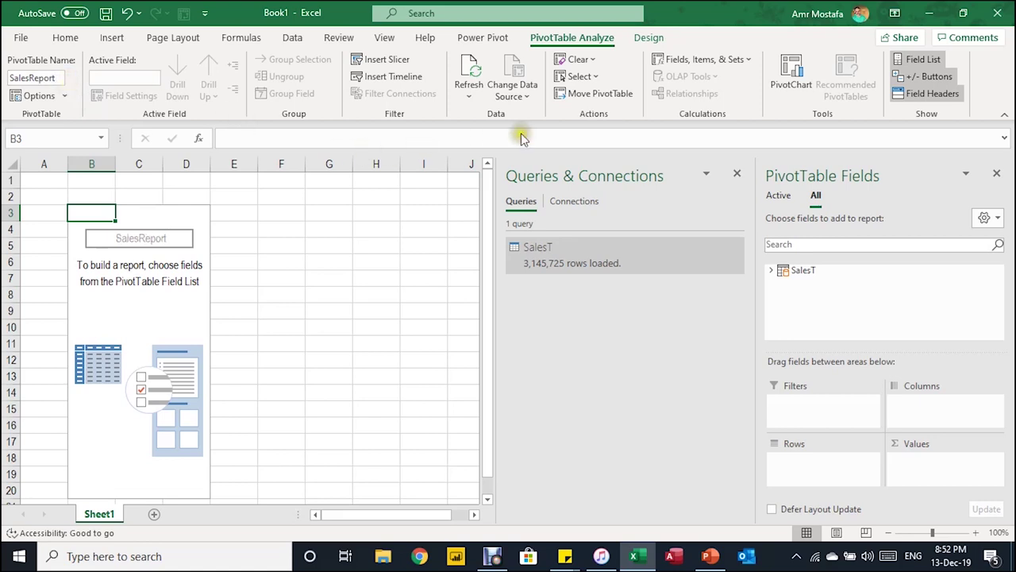
# Close the Queries & Connections pane and expand the SalesT table to list its fields for the PivotTable.
pyautogui.click(735, 174)
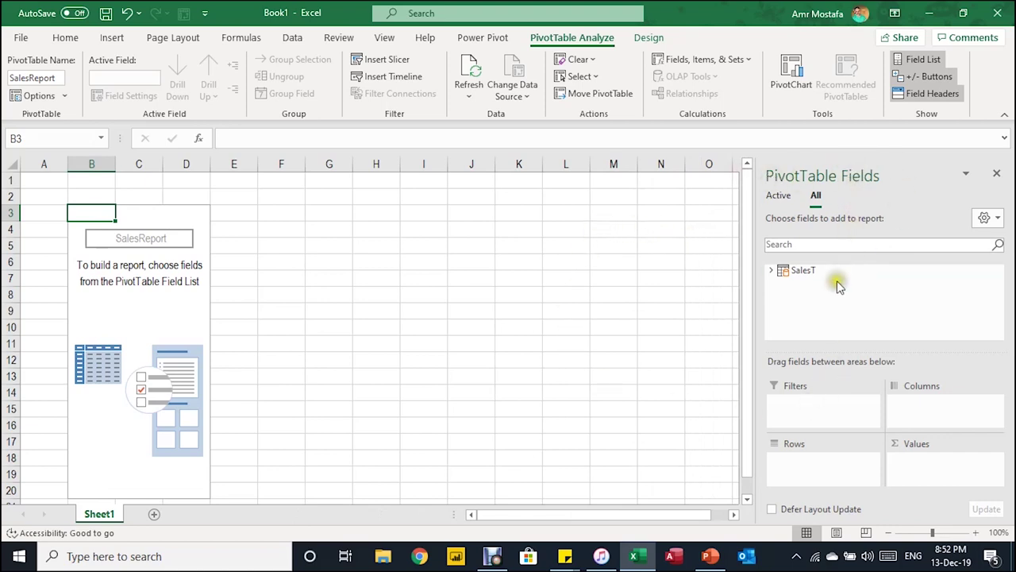
pyautogui.click(772, 270)
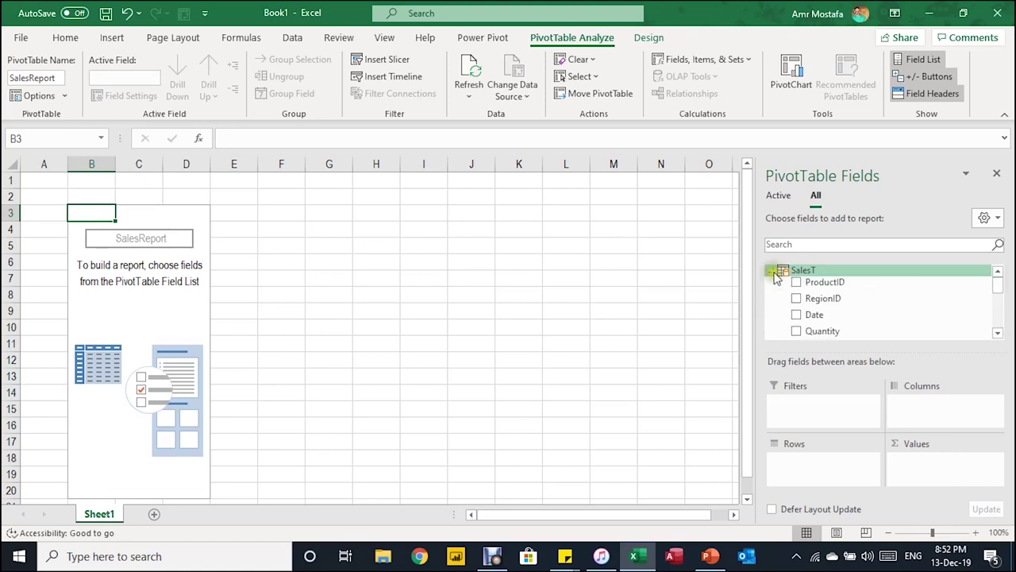
# Add the measures Total Sales Revenue, TotalQ and Average Price to the Values area of the PivotTable.
pyautogui.scroll(-3, 828, 292)
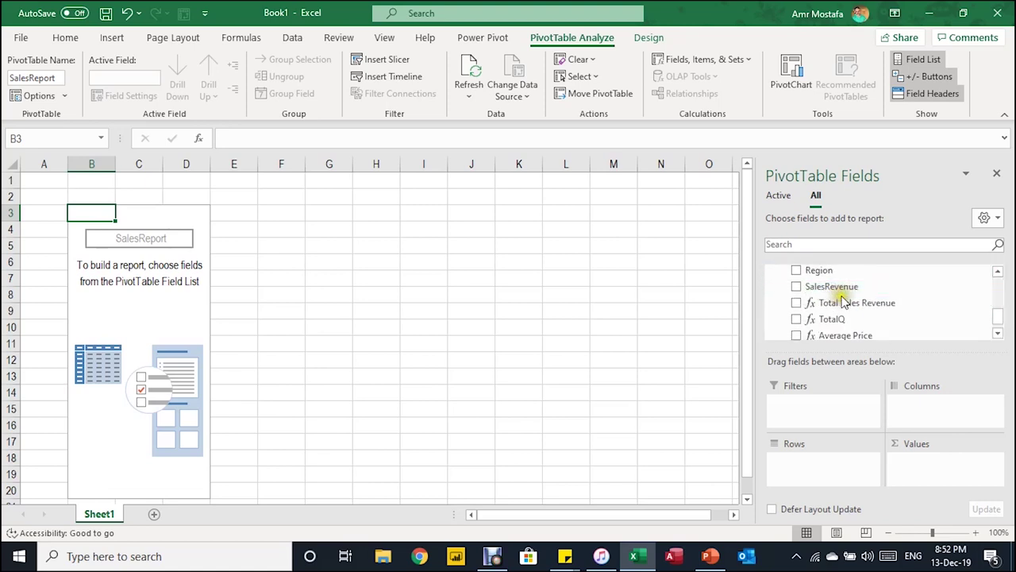
pyautogui.scroll(-1, 849, 305)
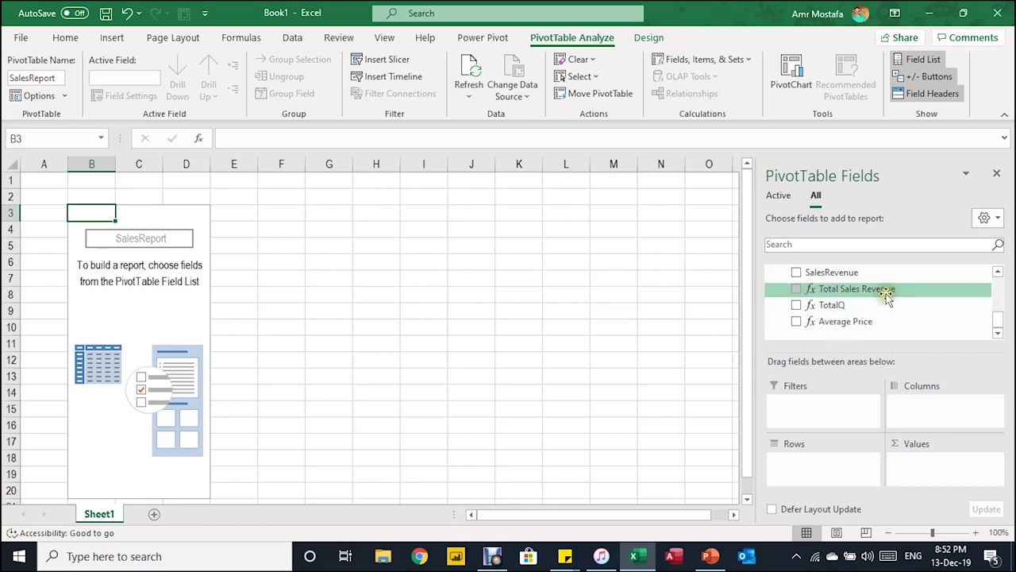
pyautogui.moveTo(880, 291); pyautogui.dragTo(940, 474)
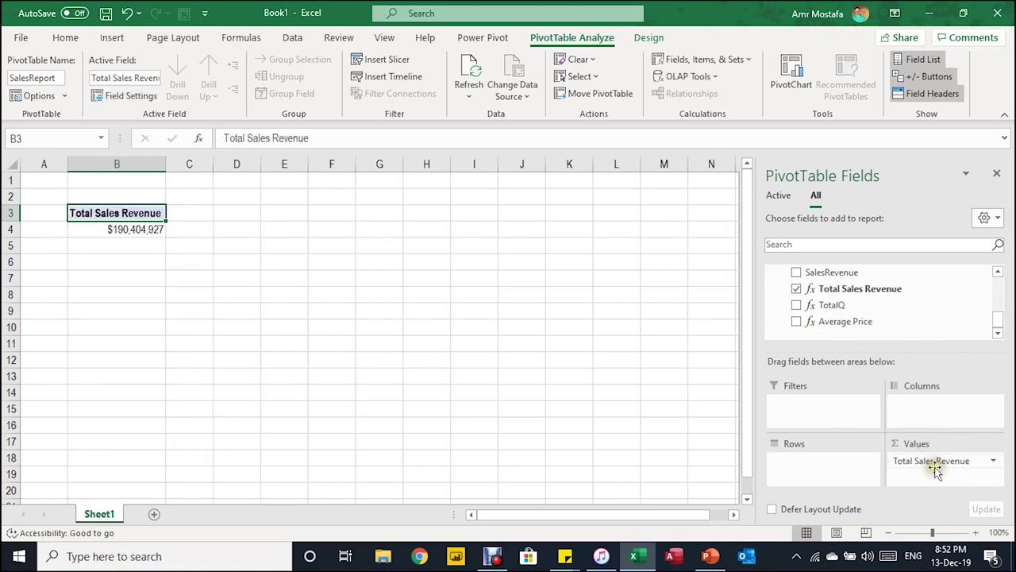
pyautogui.click(136, 229)
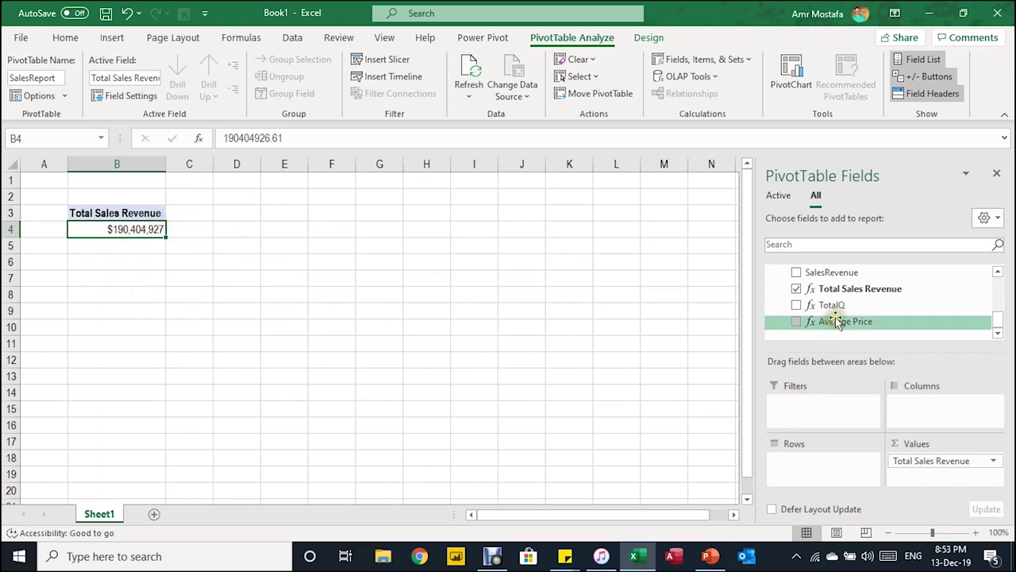
pyautogui.moveTo(839, 308); pyautogui.dragTo(952, 486)
pyautogui.moveTo(843, 321); pyautogui.dragTo(937, 486)
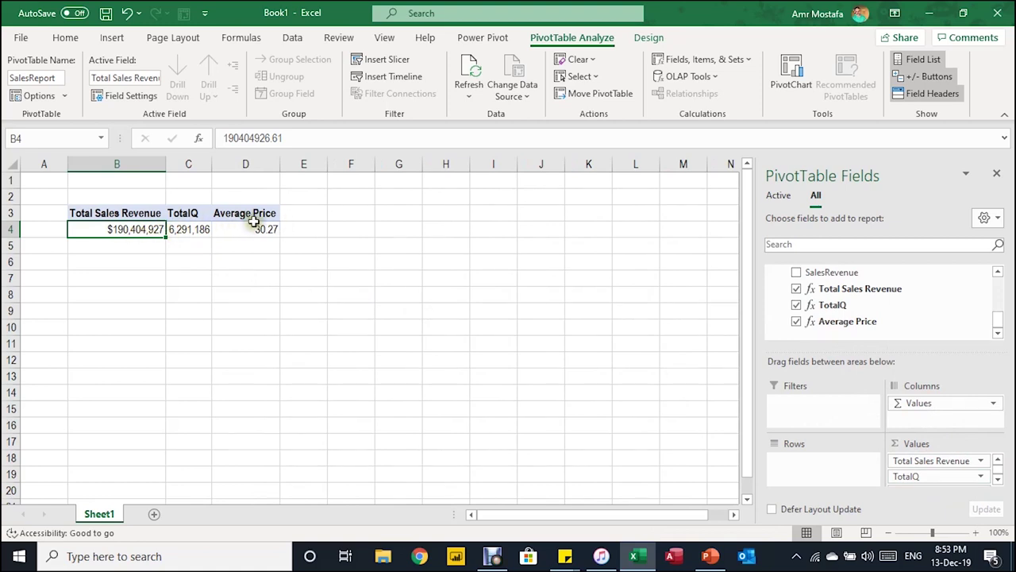
# Add Date and Category from SalesT to the PivotTable rows, with Category nested under Date.
pyautogui.scroll(4, 849, 306)
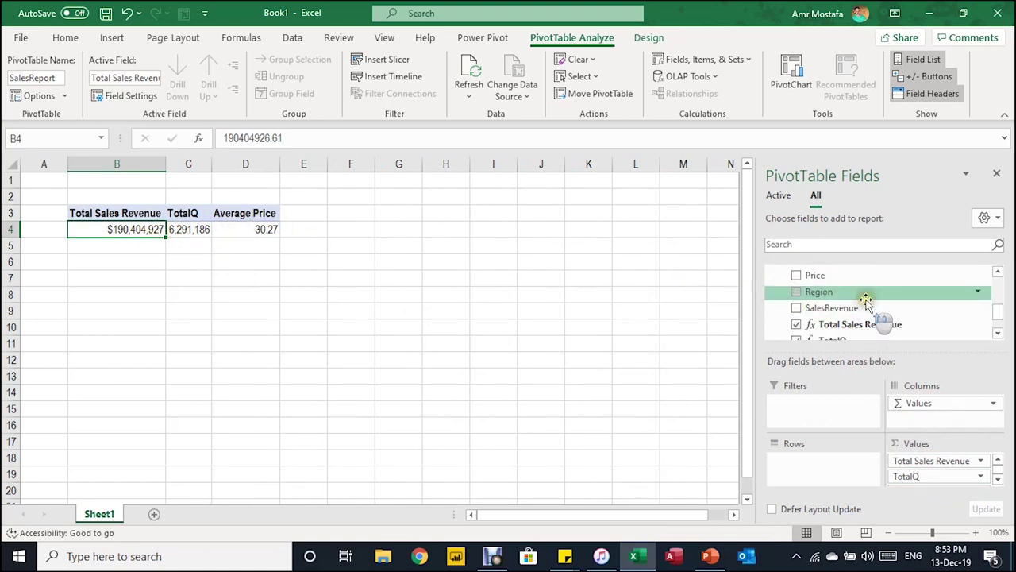
pyautogui.scroll(1, 865, 305)
pyautogui.scroll(-4, 865, 305)
pyautogui.moveTo(865, 308); pyautogui.dragTo(829, 472)
pyautogui.moveTo(835, 315); pyautogui.dragTo(808, 461)
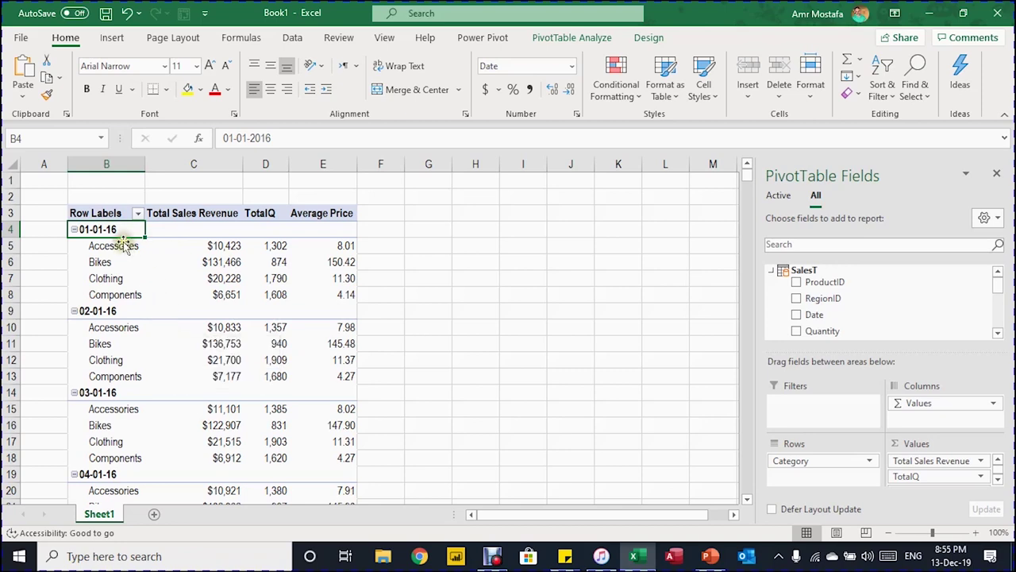
# Group the PivotTable's date row labels by Years only.
pyautogui.rightClick(121, 229)
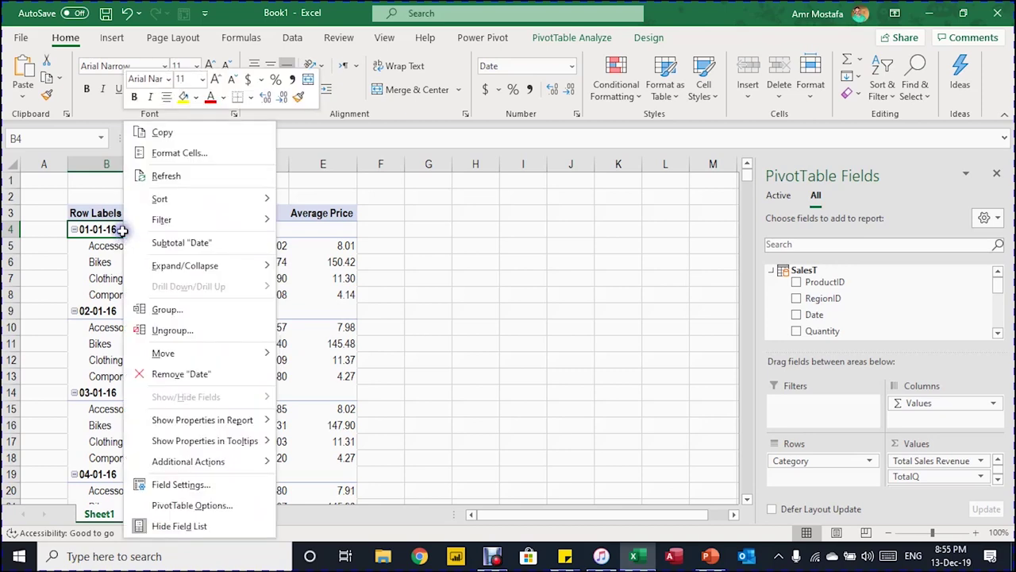
pyautogui.click(176, 311)
pyautogui.click(128, 348)
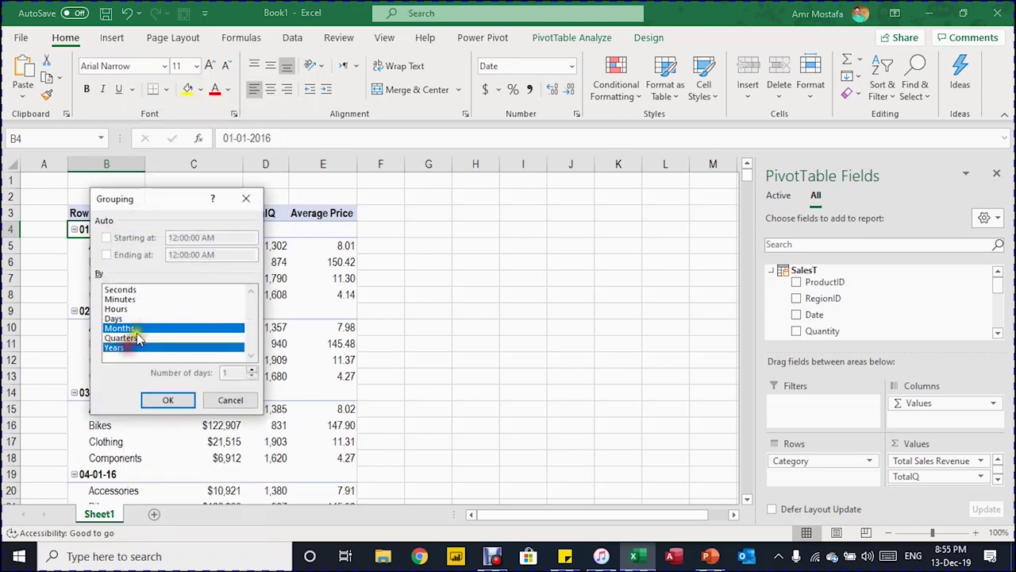
pyautogui.click(120, 328)
pyautogui.click(168, 400)
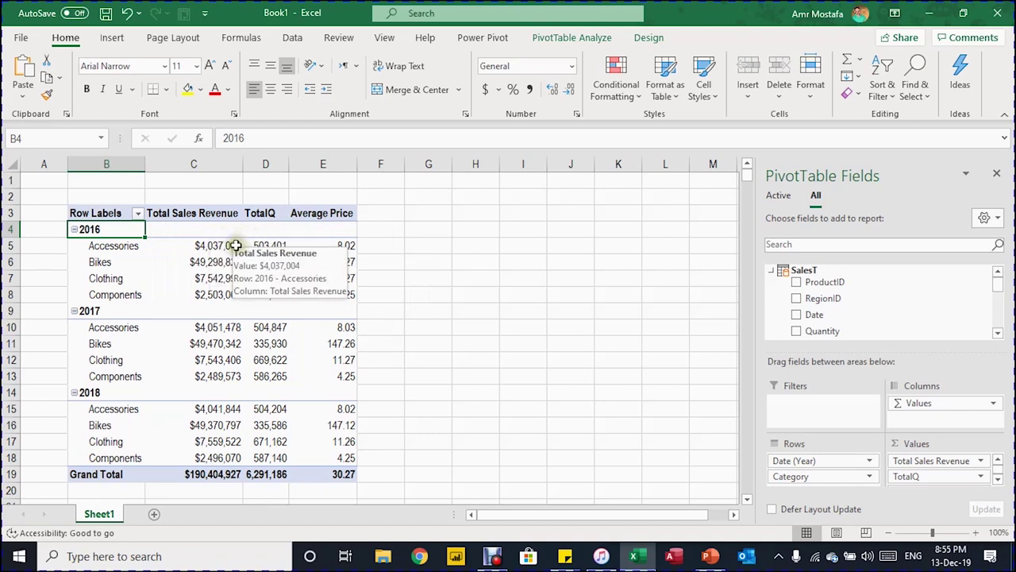
# Turn on subtotals for the year row field in the PivotTable.
pyautogui.click(231, 245)
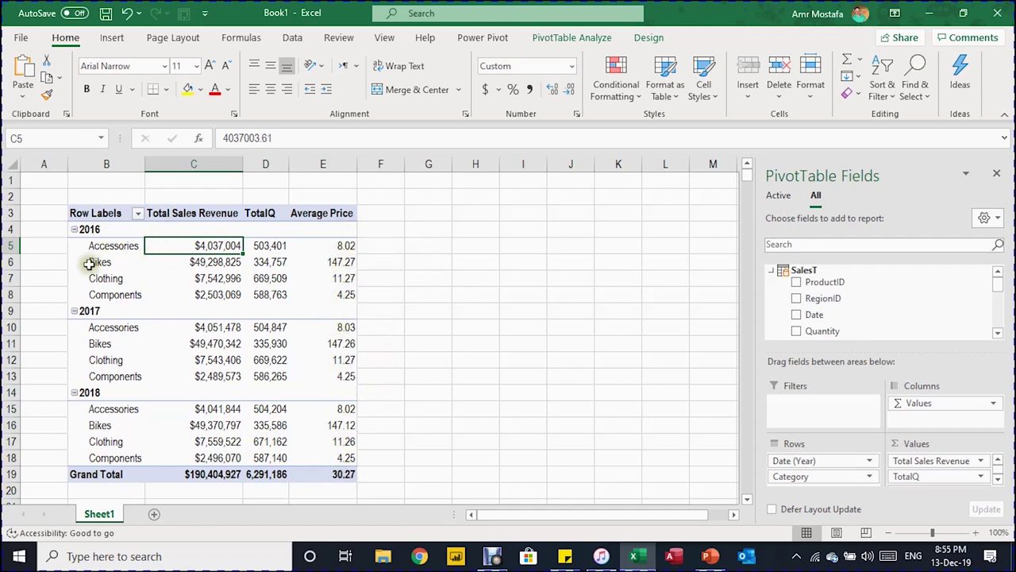
pyautogui.click(202, 229)
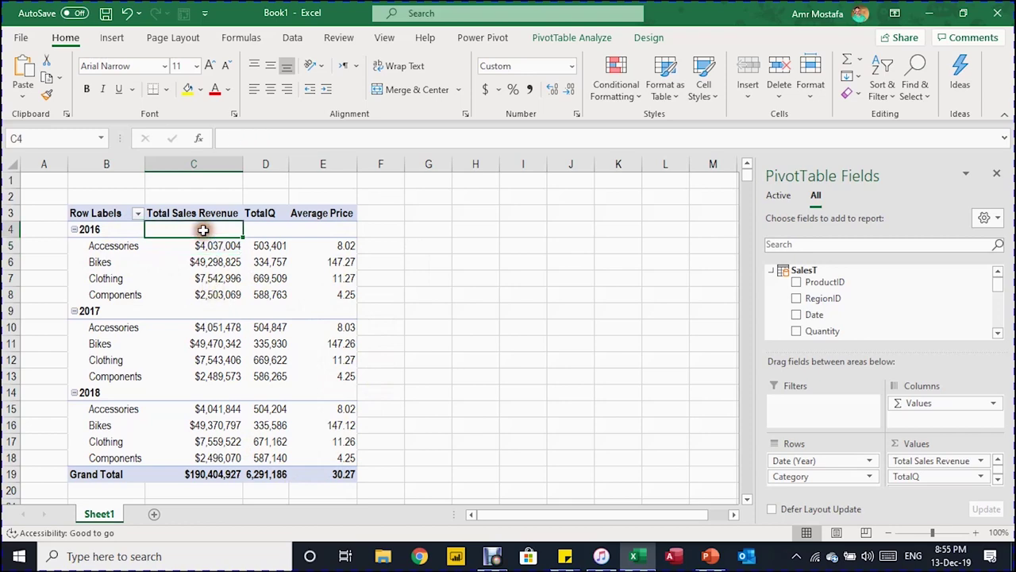
pyautogui.rightClick(202, 230)
pyautogui.click(140, 228)
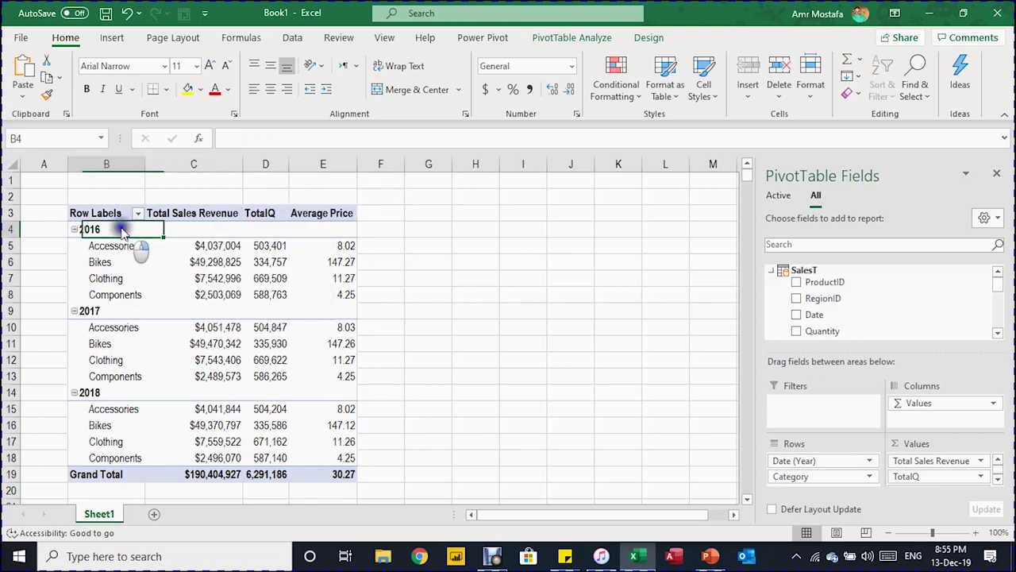
pyautogui.rightClick(141, 228)
pyautogui.click(186, 241)
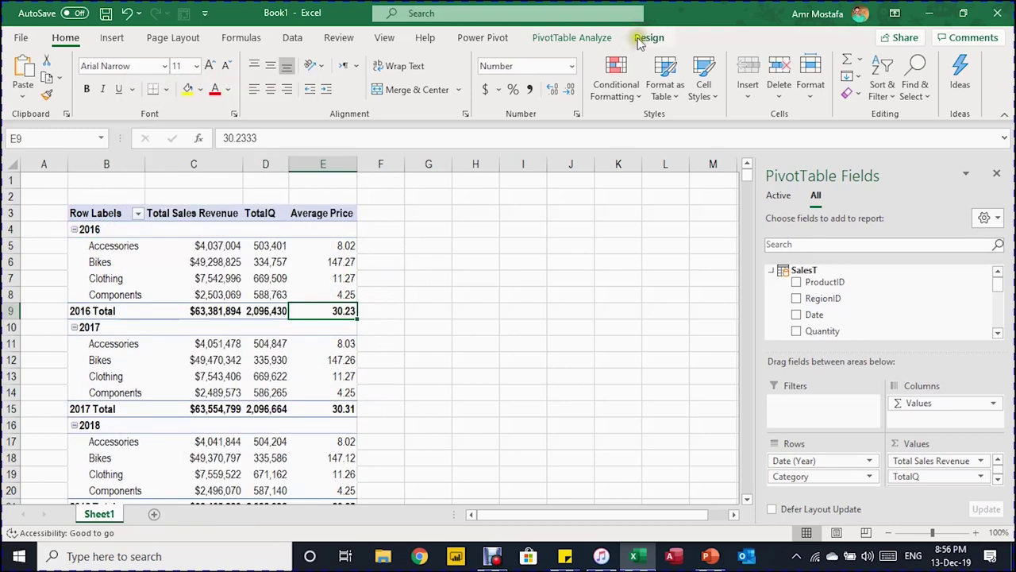
# Show the PivotTable in compact form with the year subtotals at the top of each group.
pyautogui.click(647, 38)
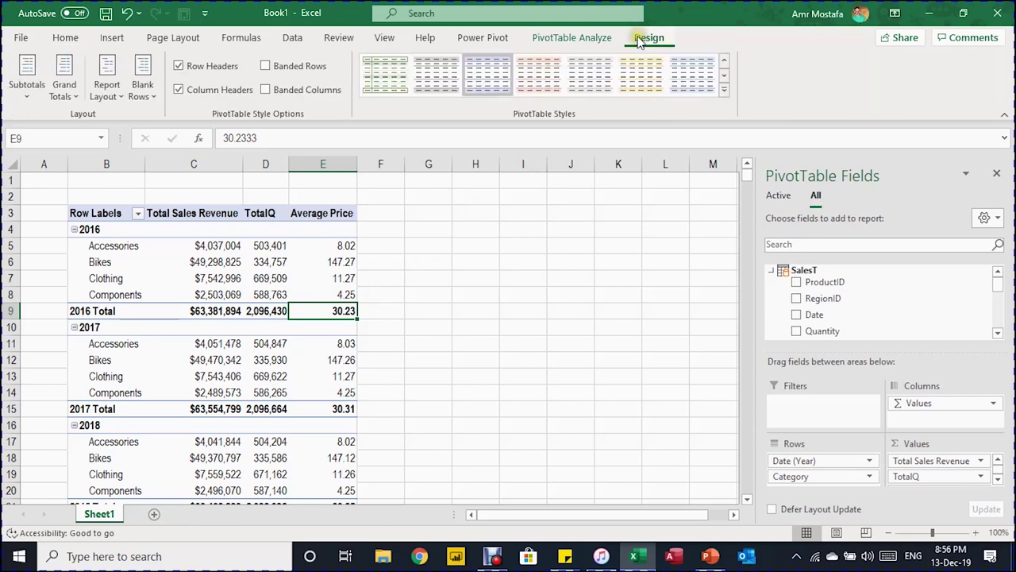
pyautogui.click(26, 79)
pyautogui.click(105, 89)
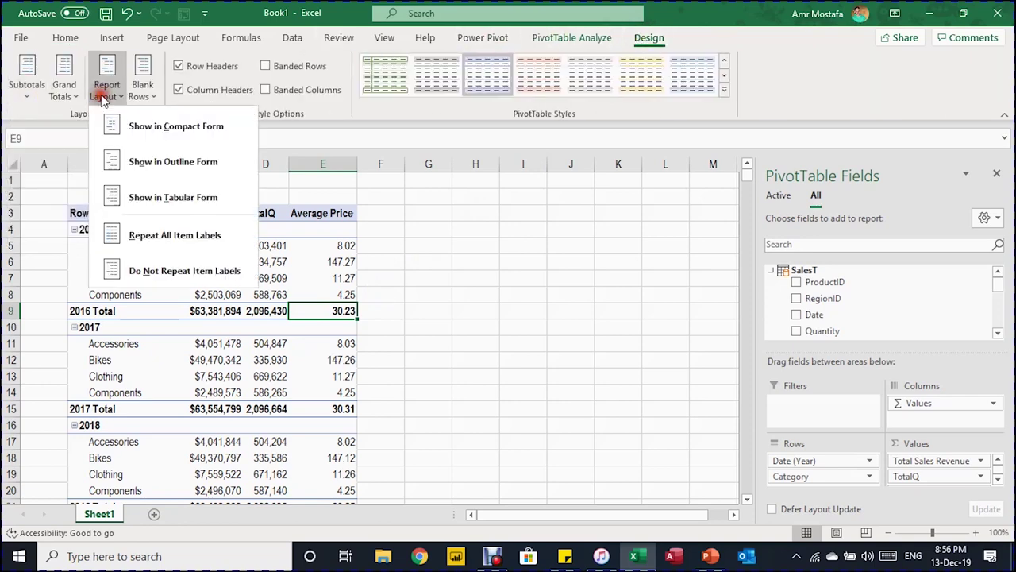
pyautogui.click(157, 129)
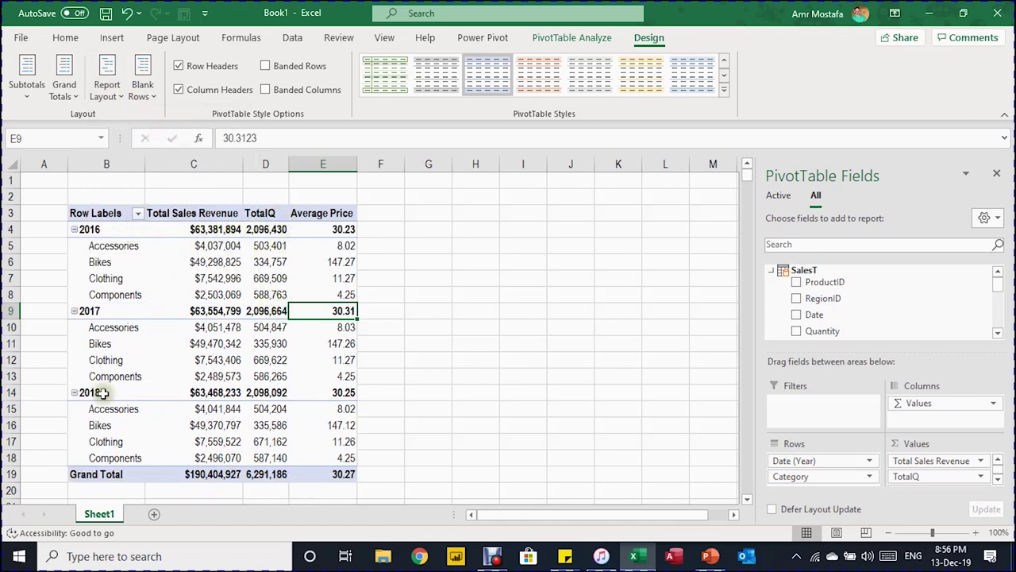
# Copy the whole PivotTable in B3:E19 to H3 and autofit columns H to K to their contents.
pyautogui.moveTo(106, 212); pyautogui.dragTo(324, 475)
pyautogui.hotkey('ctrl', 'c')
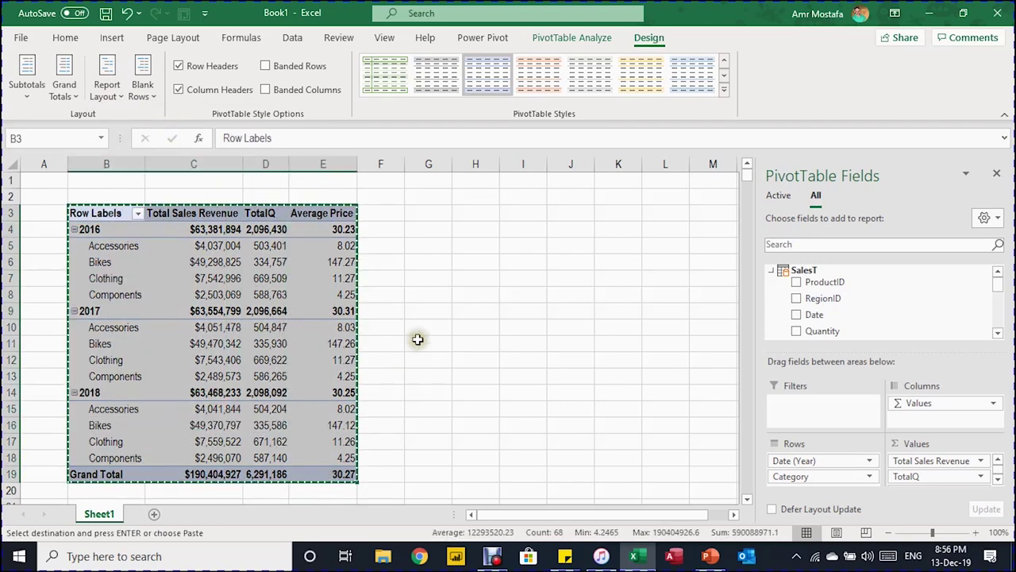
pyautogui.click(478, 211)
pyautogui.hotkey('ctrl', 'v')
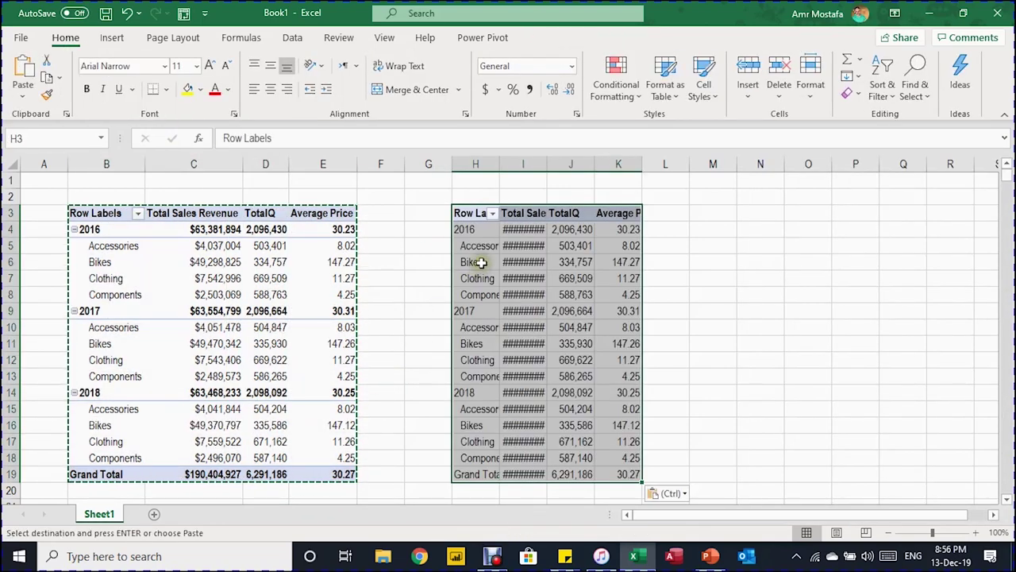
pyautogui.moveTo(490, 158); pyautogui.dragTo(608, 161)
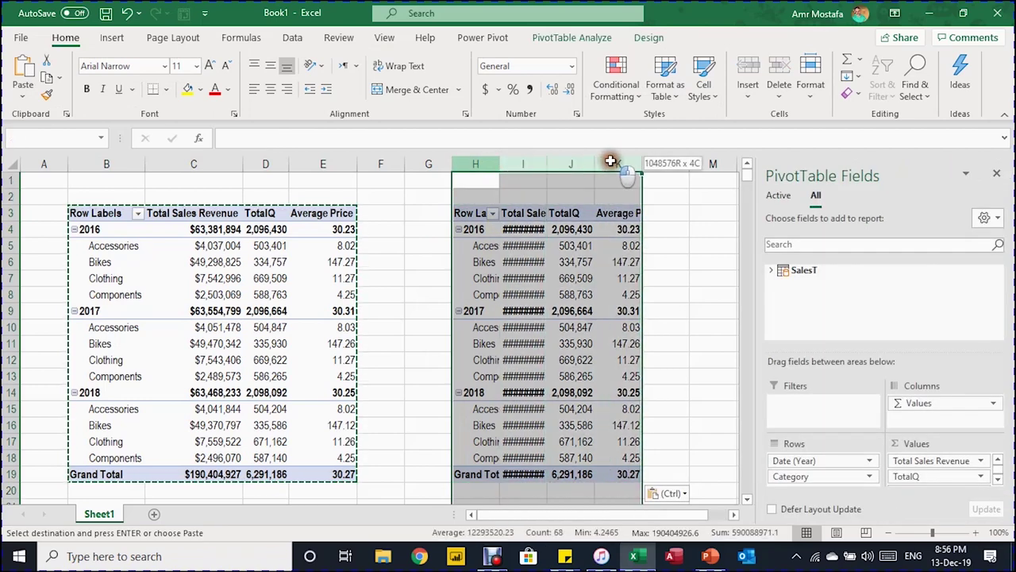
pyautogui.doubleClick(543, 166)
pyautogui.click(545, 280)
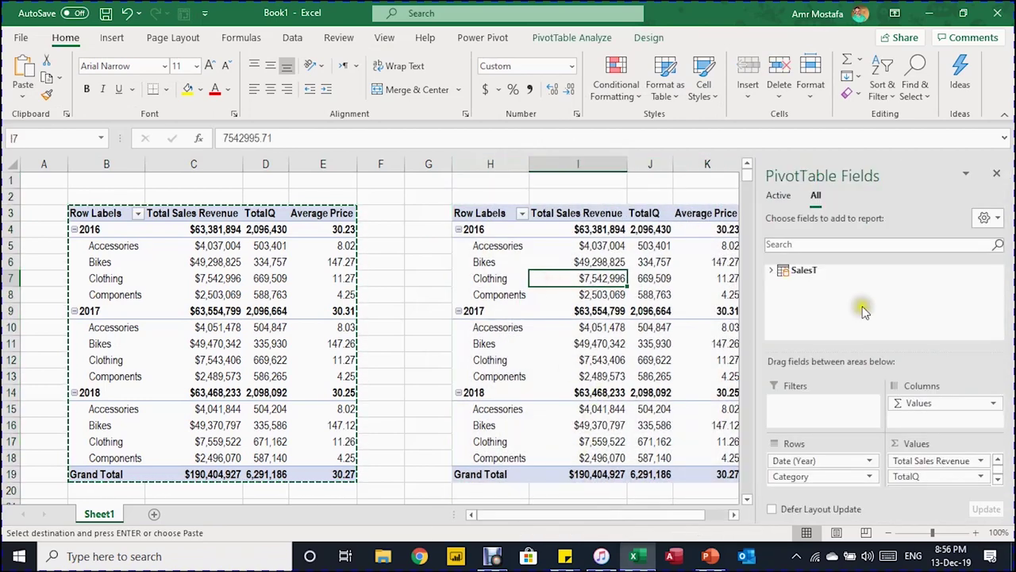
# Remove the Category field from the copied PivotTable, keeping only the years as rows.
pyautogui.click(734, 514)
pyautogui.click(733, 515)
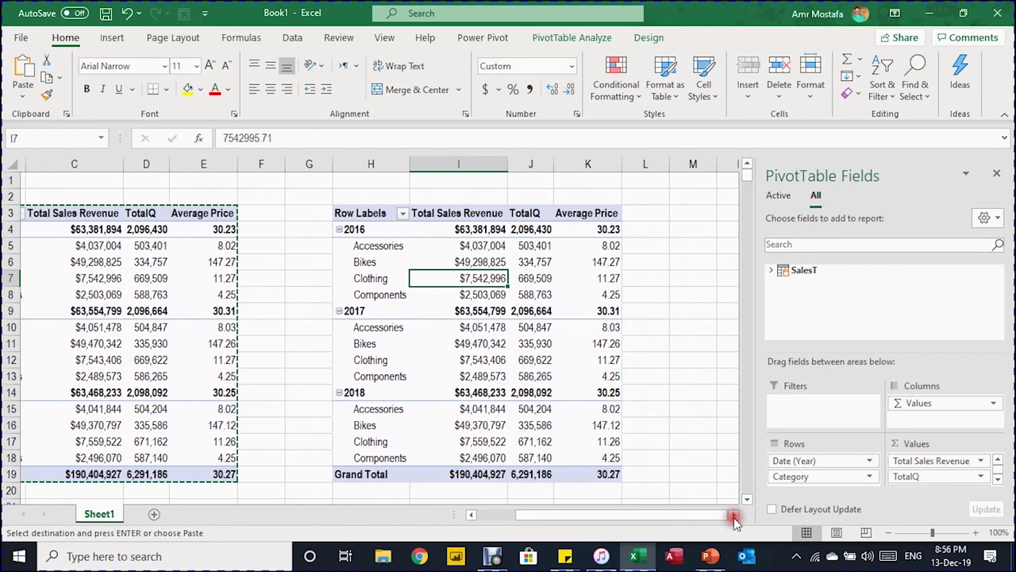
pyautogui.click(770, 271)
pyautogui.scroll(-2, 839, 322)
pyautogui.scroll(1, 840, 313)
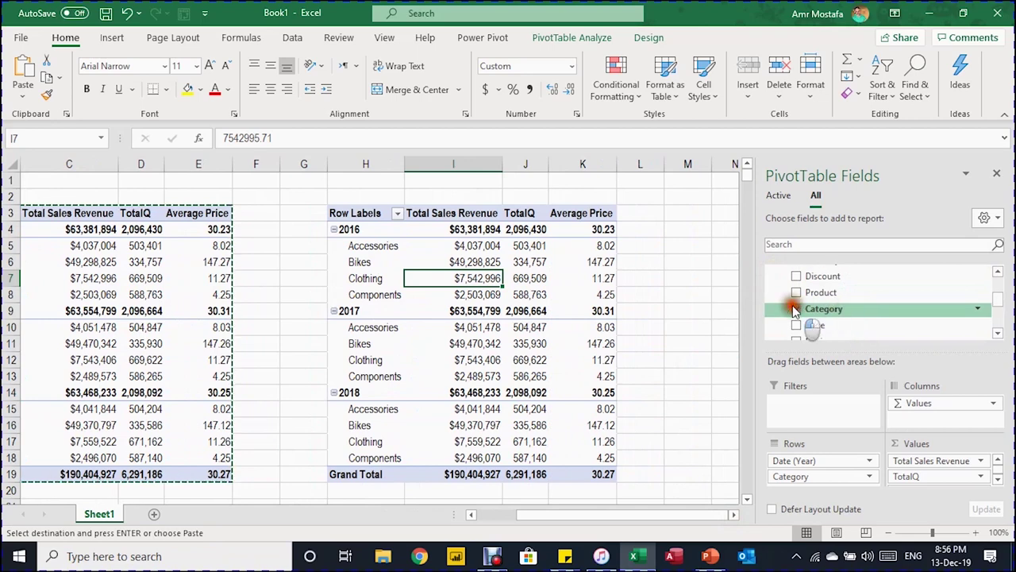
pyautogui.click(796, 308)
# Add the Region field to the rows of the copied PivotTable, beneath Date (Year).
pyautogui.scroll(1, 846, 298)
pyautogui.scroll(1, 846, 296)
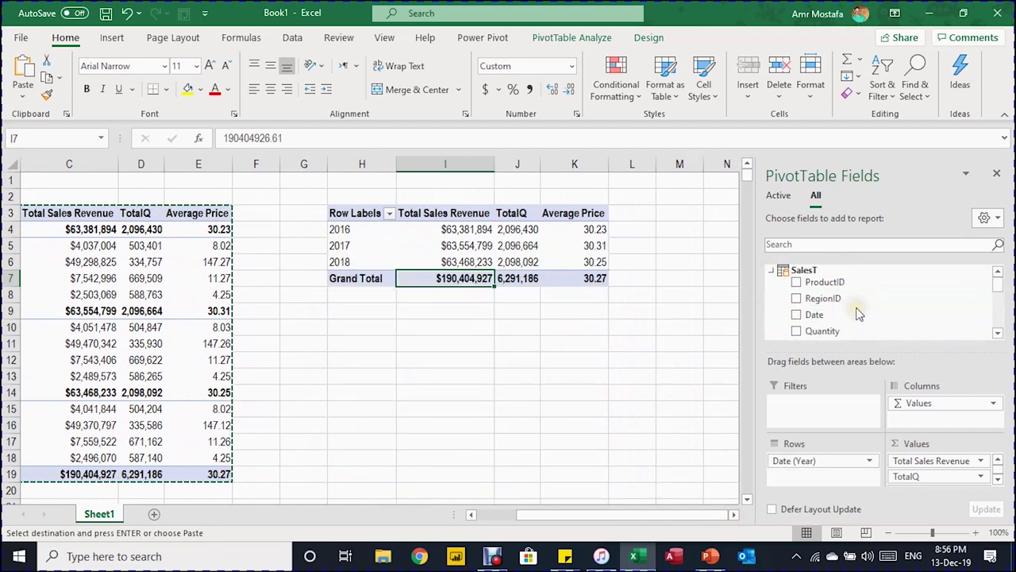
pyautogui.scroll(-1, 848, 299)
pyautogui.click(848, 300)
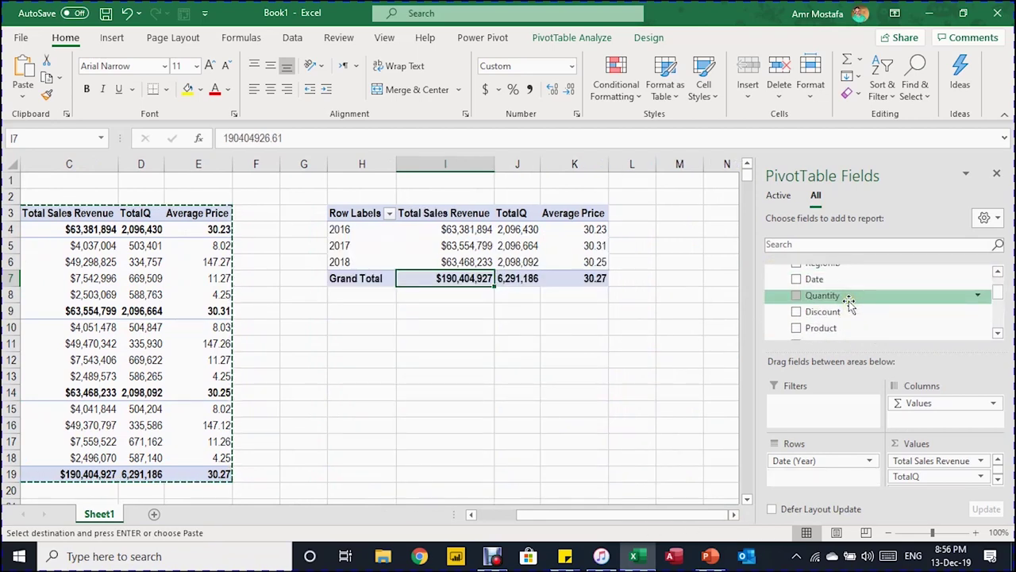
pyautogui.scroll(1, 847, 300)
pyautogui.scroll(-3, 848, 301)
pyautogui.moveTo(843, 308); pyautogui.dragTo(832, 478)
pyautogui.click(403, 298)
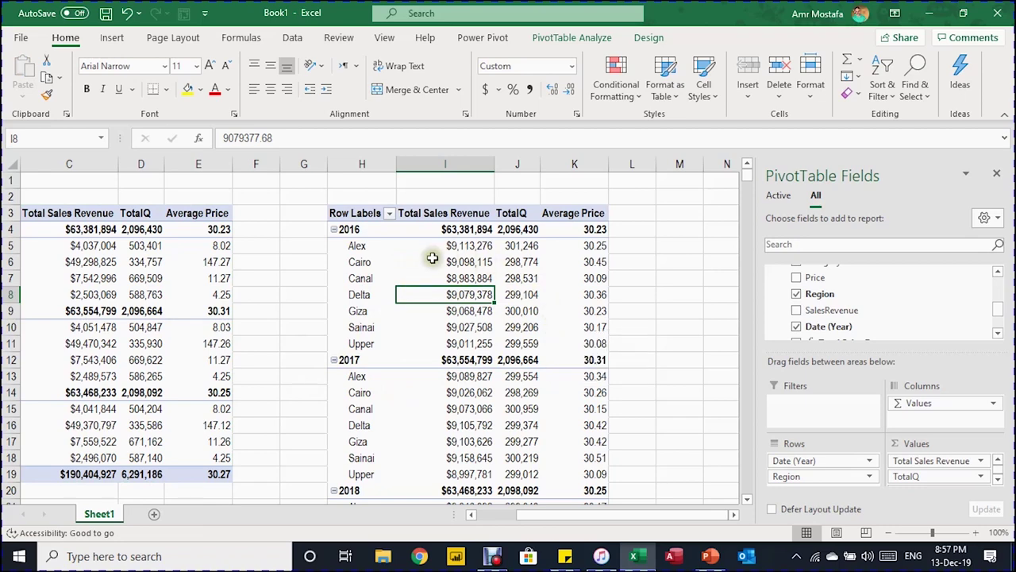
# Compare the category and region PivotTables side by side and select the empty cell F3 between them.
pyautogui.moveTo(532, 514); pyautogui.dragTo(508, 514)
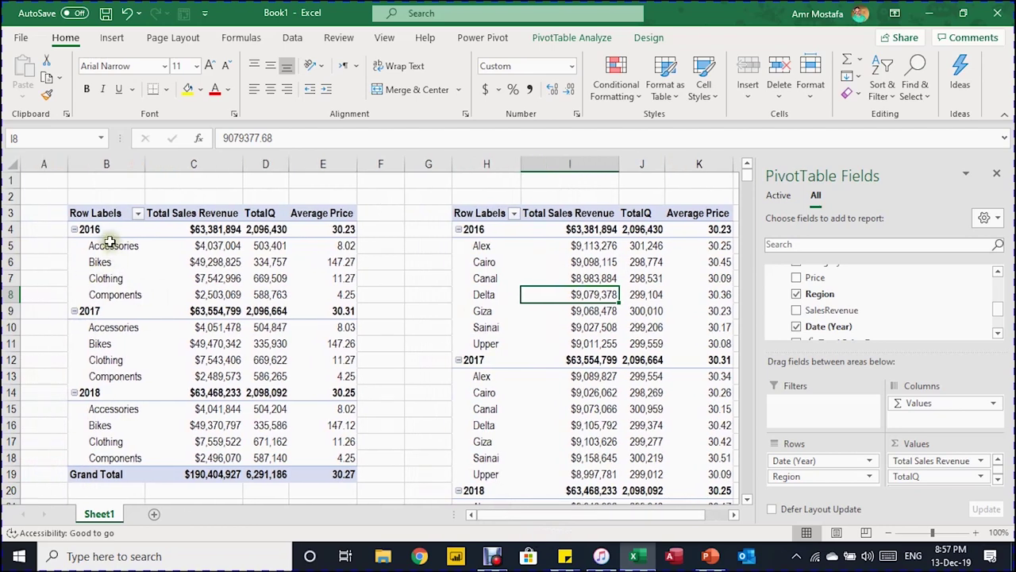
pyautogui.middleClick(562, 284)
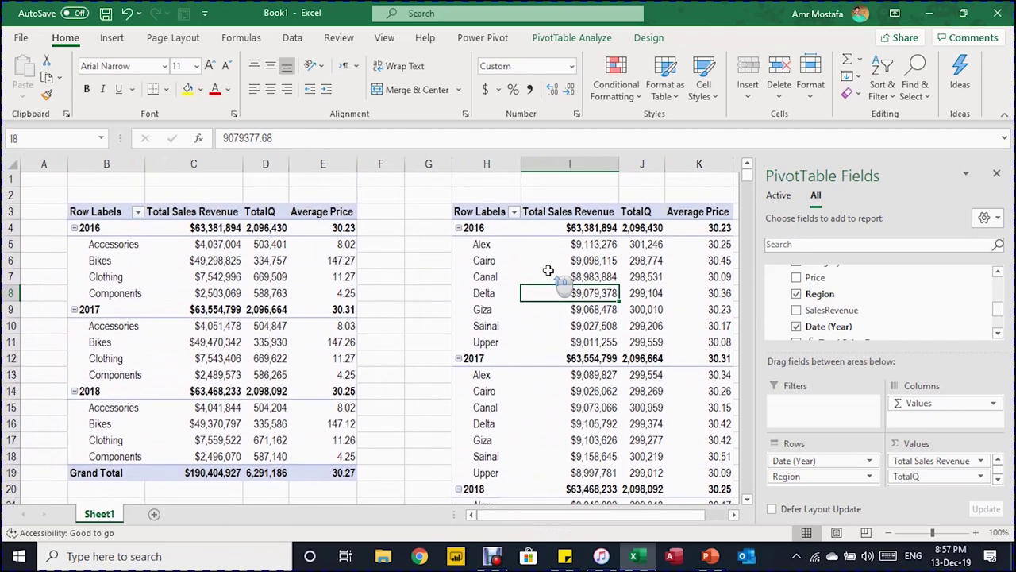
pyautogui.moveTo(576, 517)
pyautogui.mouseDown()
pyautogui.moveTo(624, 515)
pyautogui.moveTo(561, 521)
pyautogui.mouseUp()
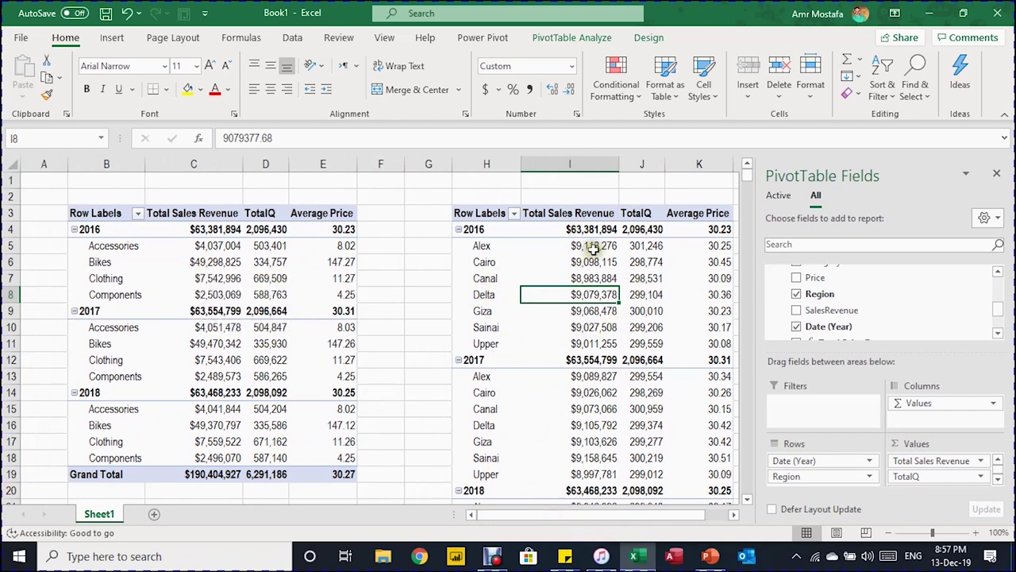
pyautogui.moveTo(607, 392)
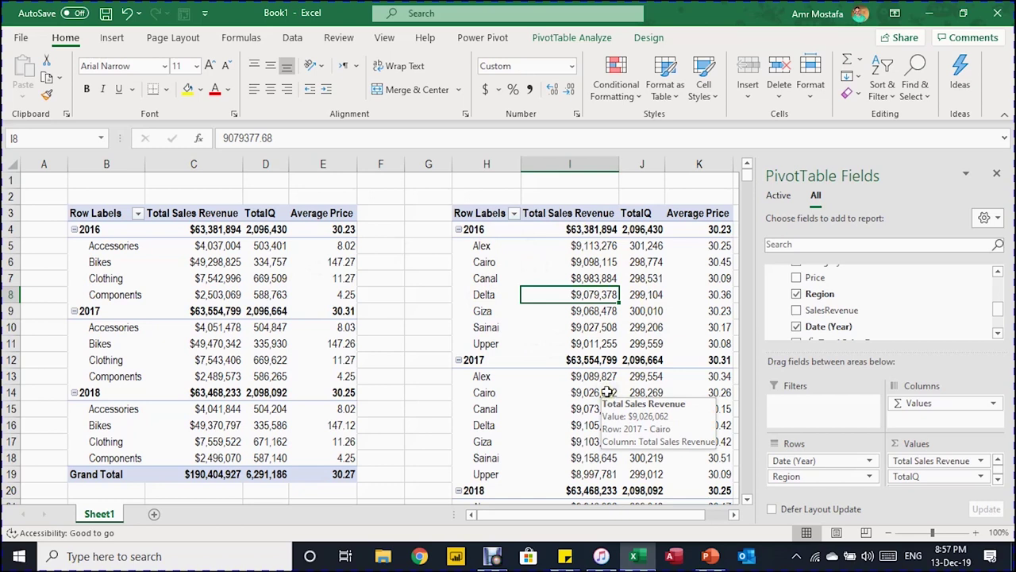
pyautogui.click(392, 220)
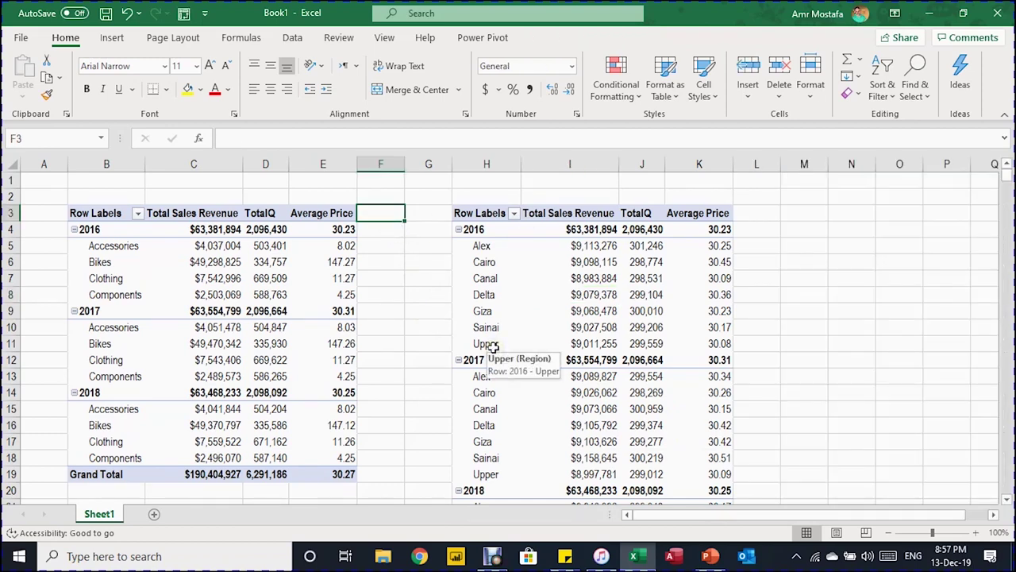